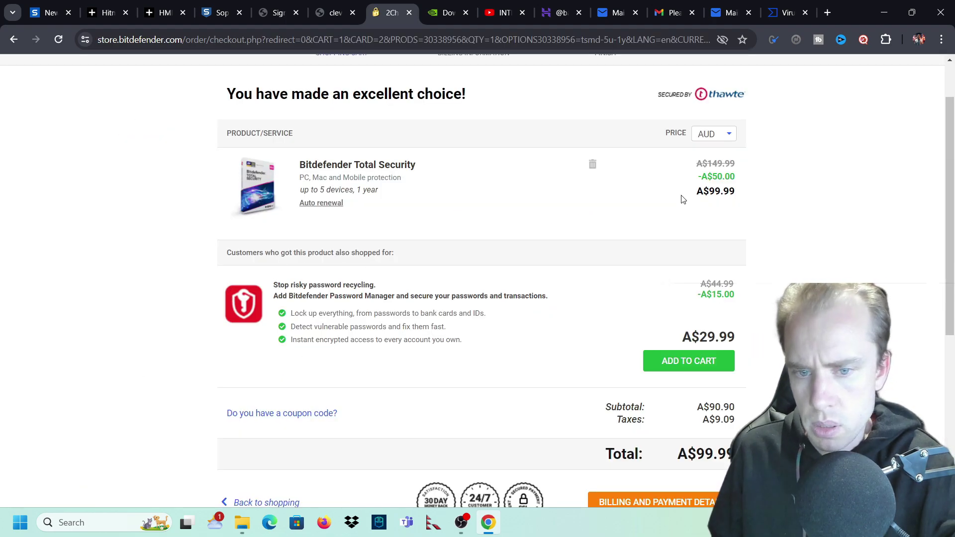
Step: Proceed from the cart to billing and payment for Bitdefender Total Security and review the billing and payment fields
scroll(682, 199, "down", 1)
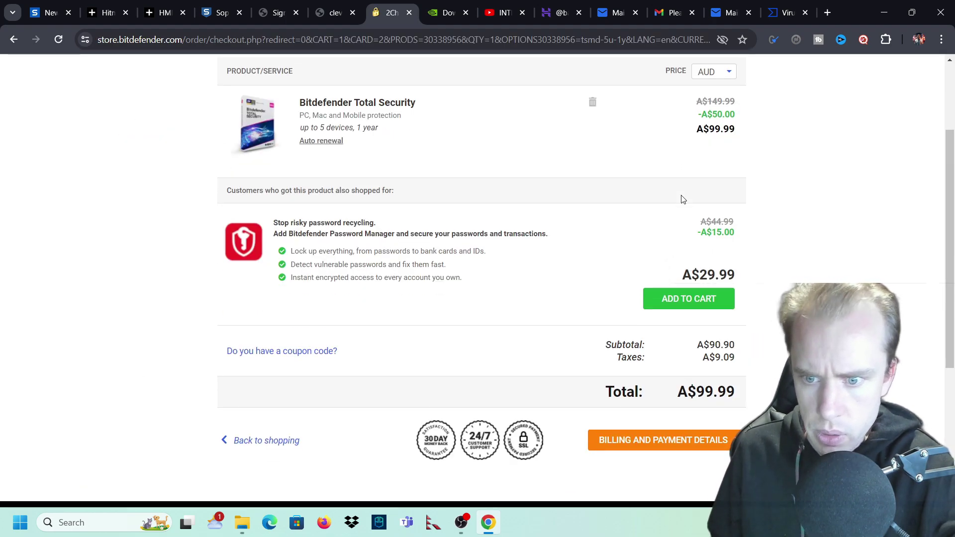
left_click(677, 447)
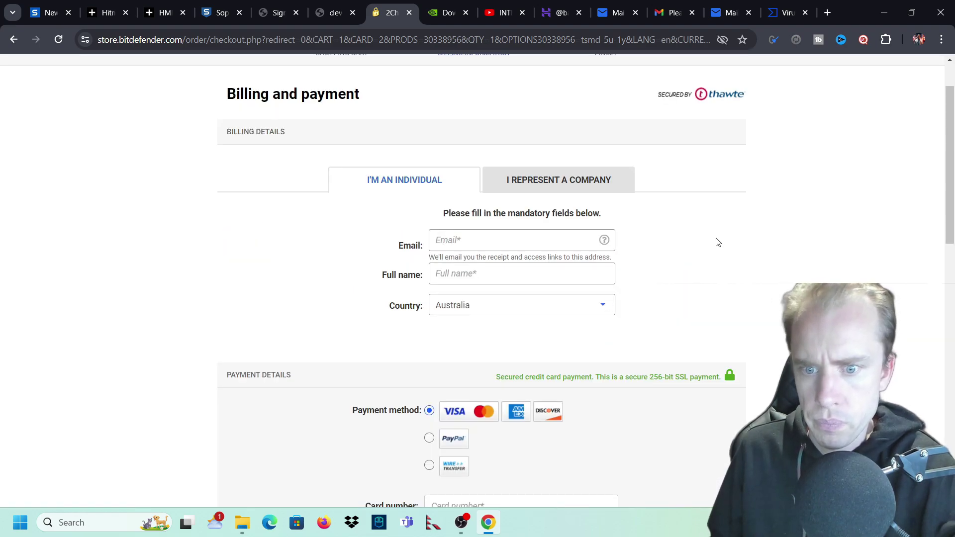
scroll(716, 243, "down", 5)
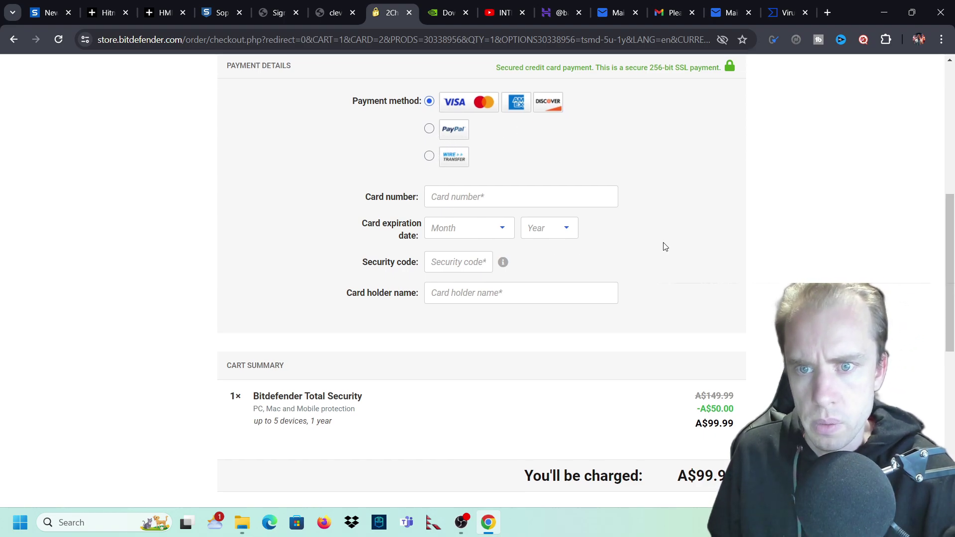
Step: Return to the Bitdefender Total Security product page and go to the Bitdefender Central login
left_click(259, 78)
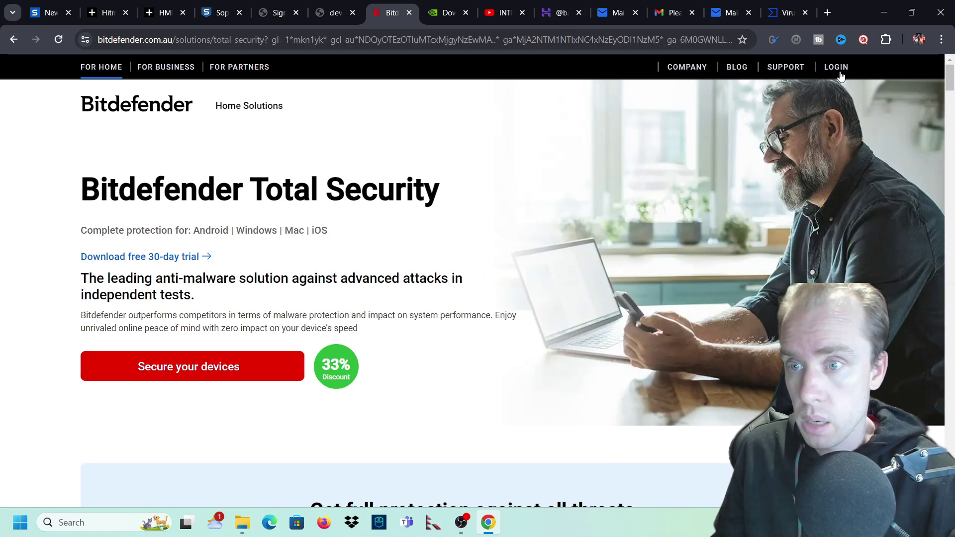
left_click(839, 72)
left_click(762, 140)
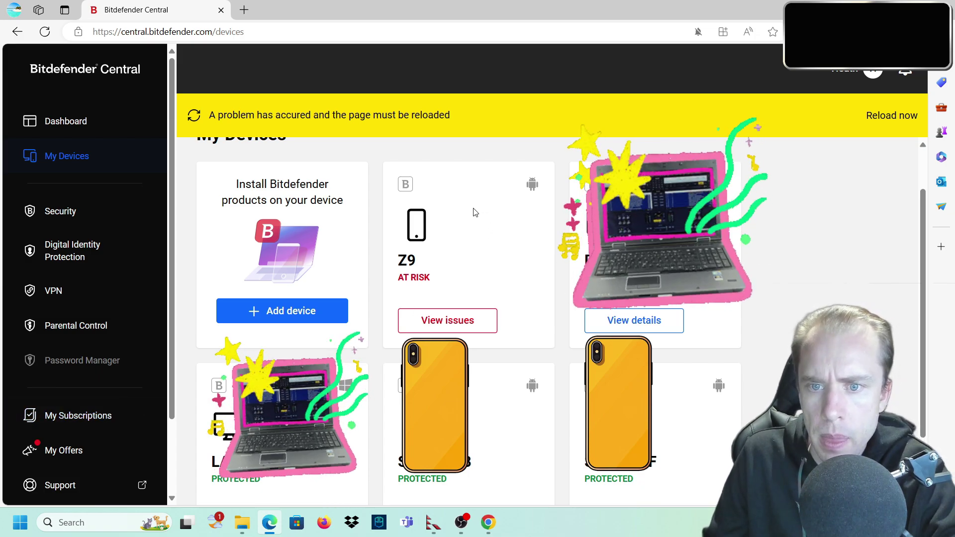
Step: Remove the at-risk Z9 device from My Devices and continue the expired Bitdefender Central session
left_click(472, 320)
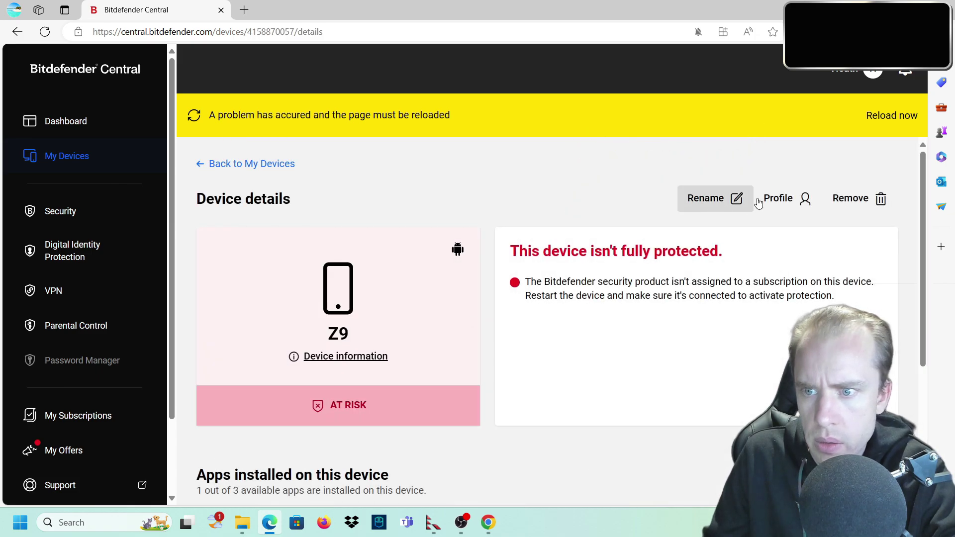
left_click(856, 198)
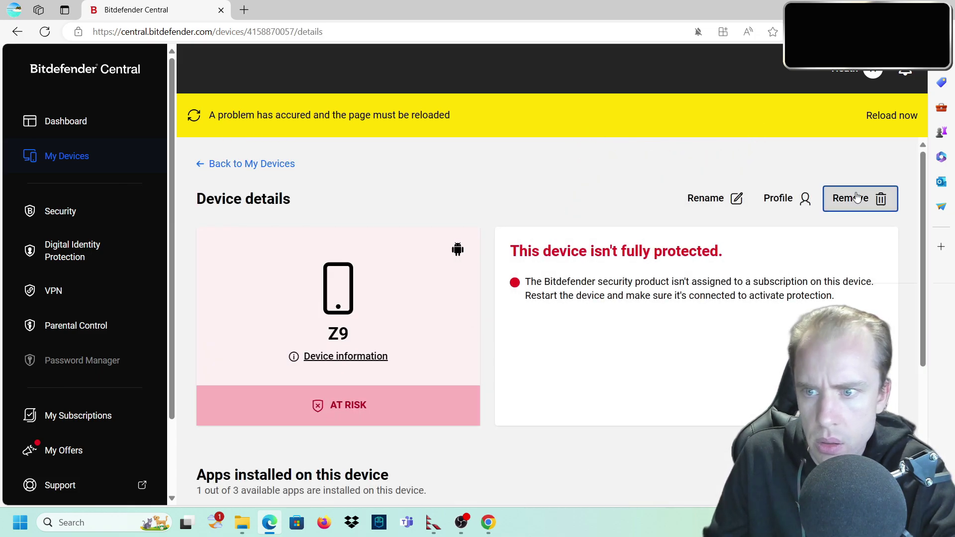
left_click(642, 248)
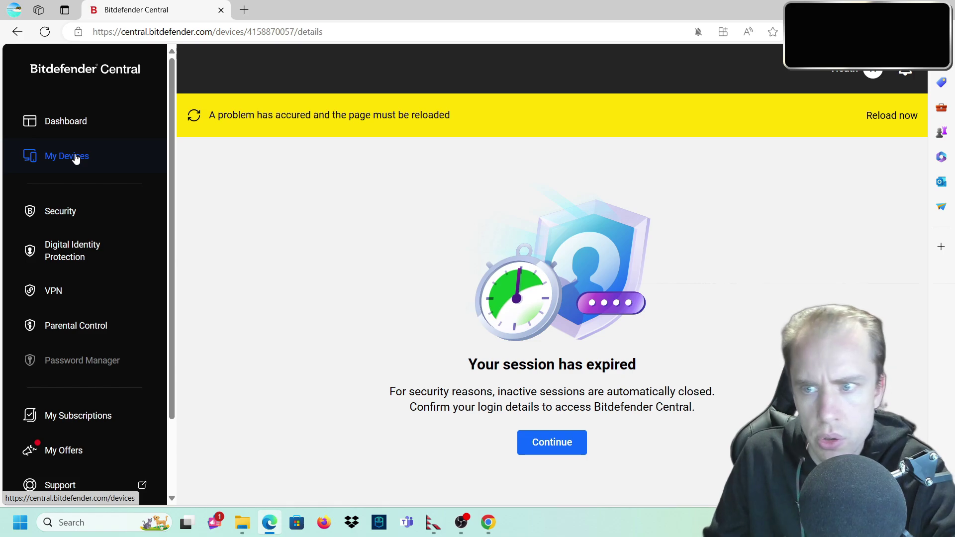
left_click(572, 448)
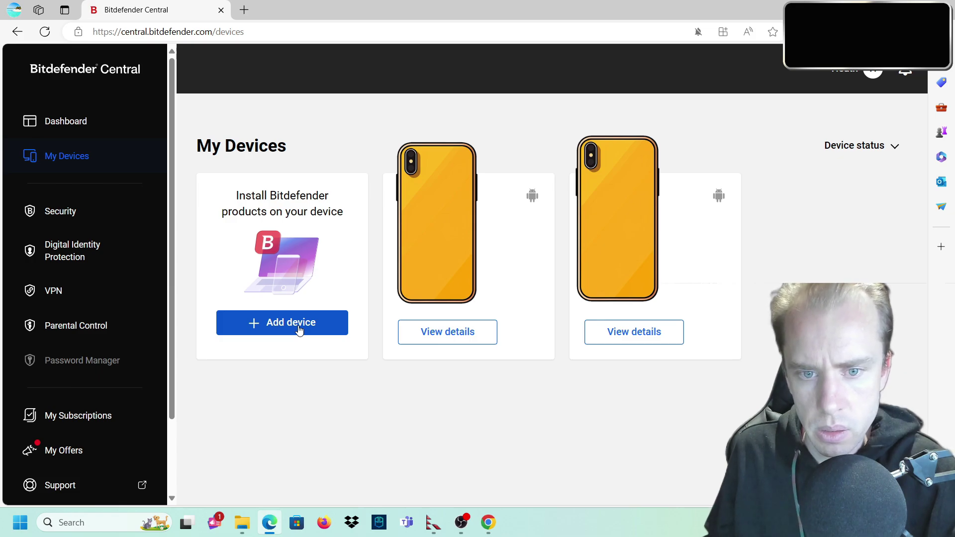
Step: Add a device with Total Security and download the Windows installer for this device
left_click(299, 331)
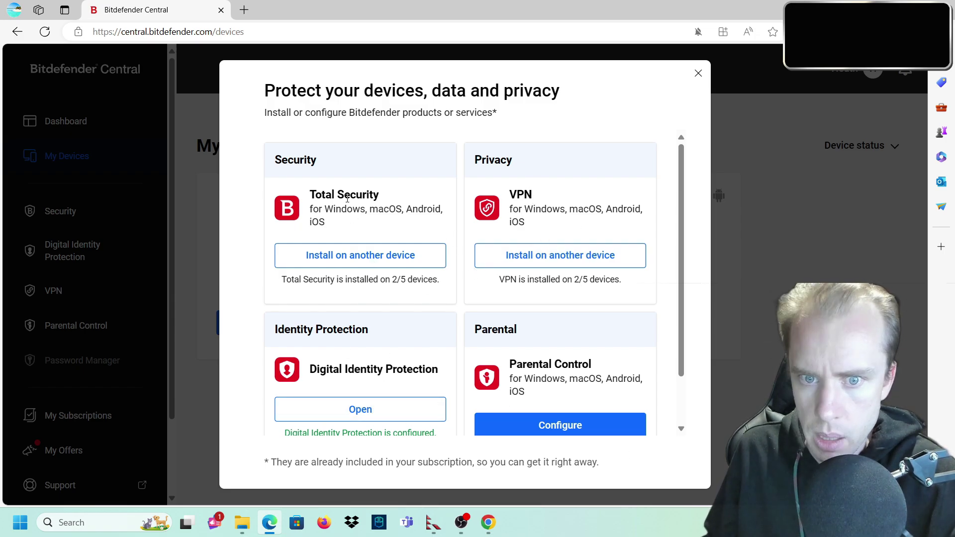
scroll(575, 383, "down", 1)
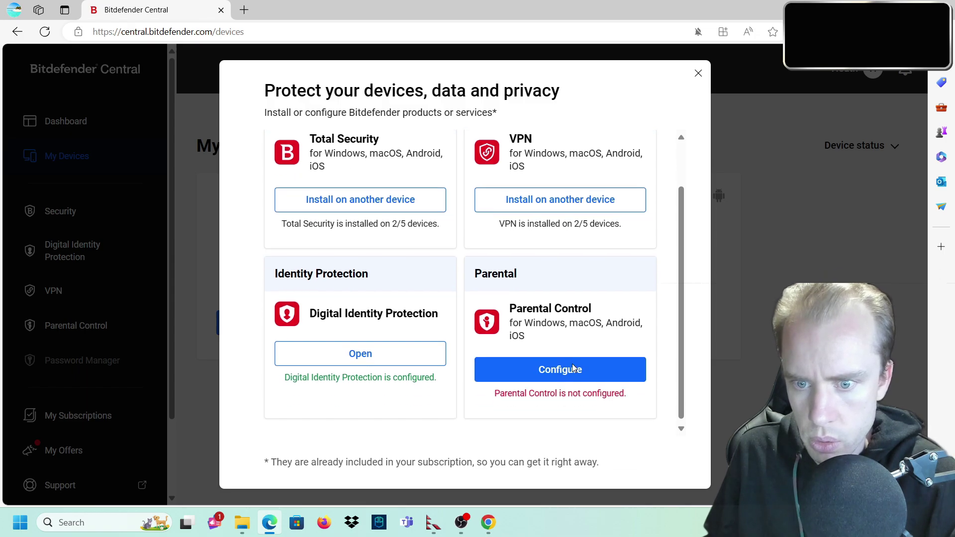
scroll(502, 347, "up", 1)
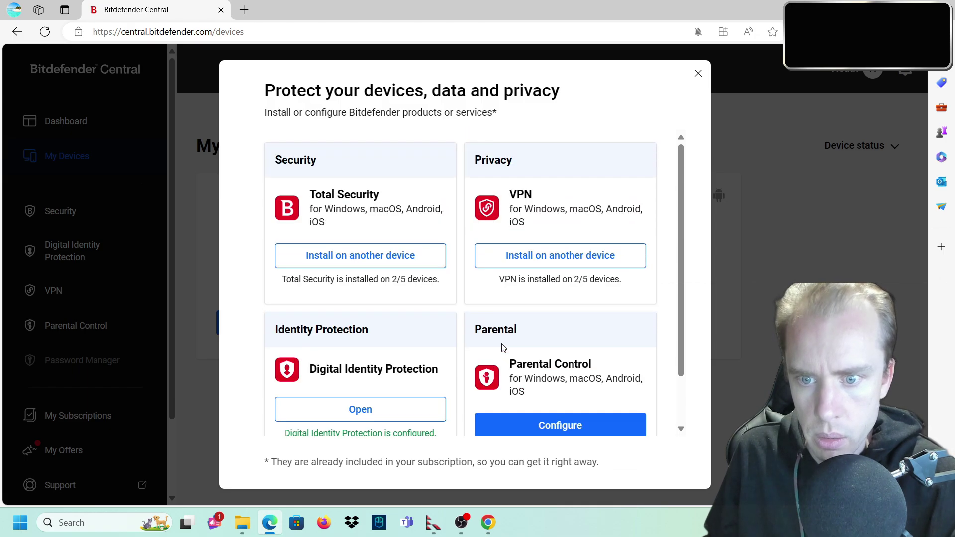
left_click(380, 259)
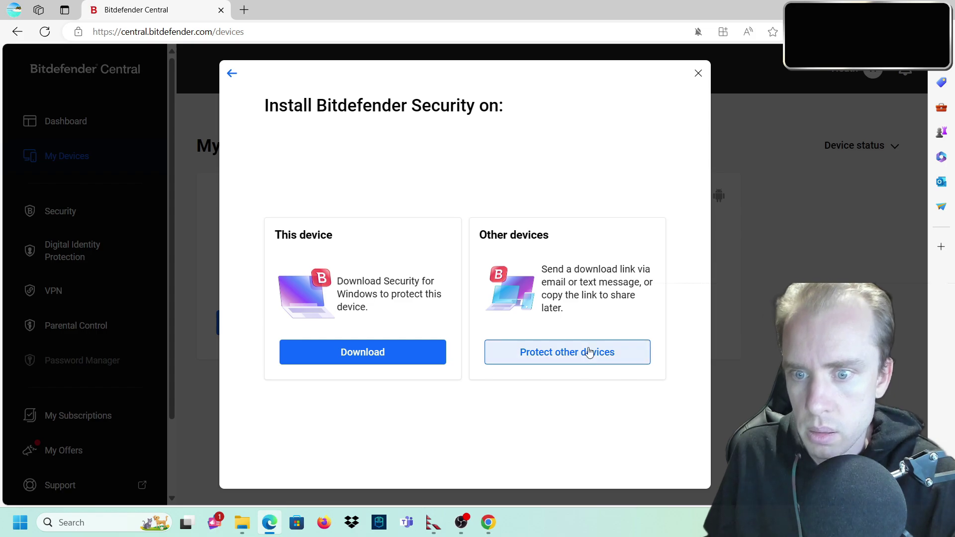
left_click(371, 357)
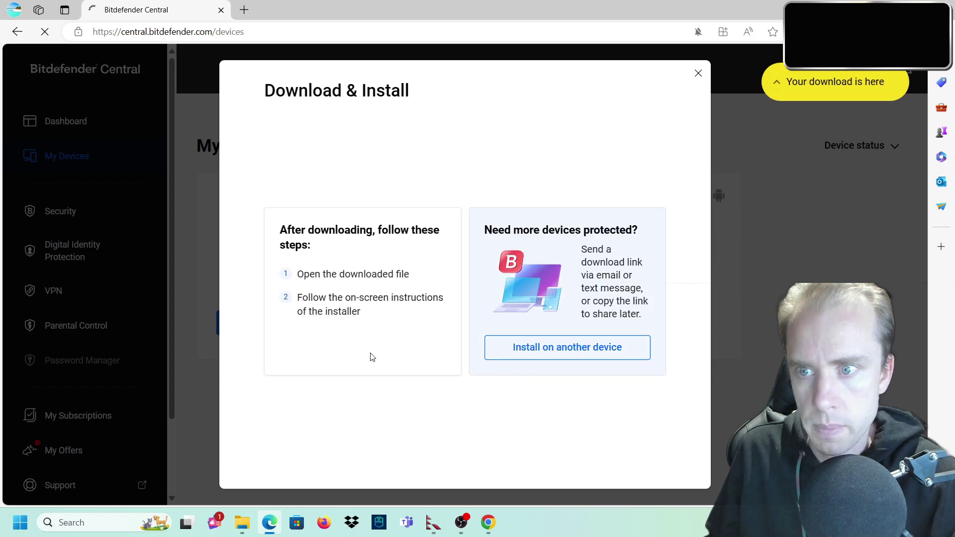
Step: Save and run the downloaded installer, accepting the Subscription Agreement to install Bitdefender Security
left_click(863, 100)
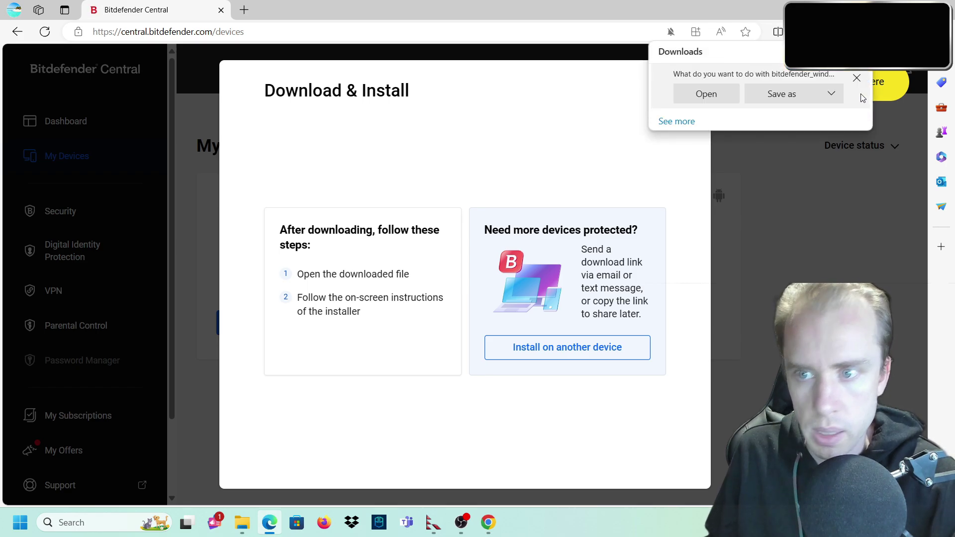
left_click(784, 93)
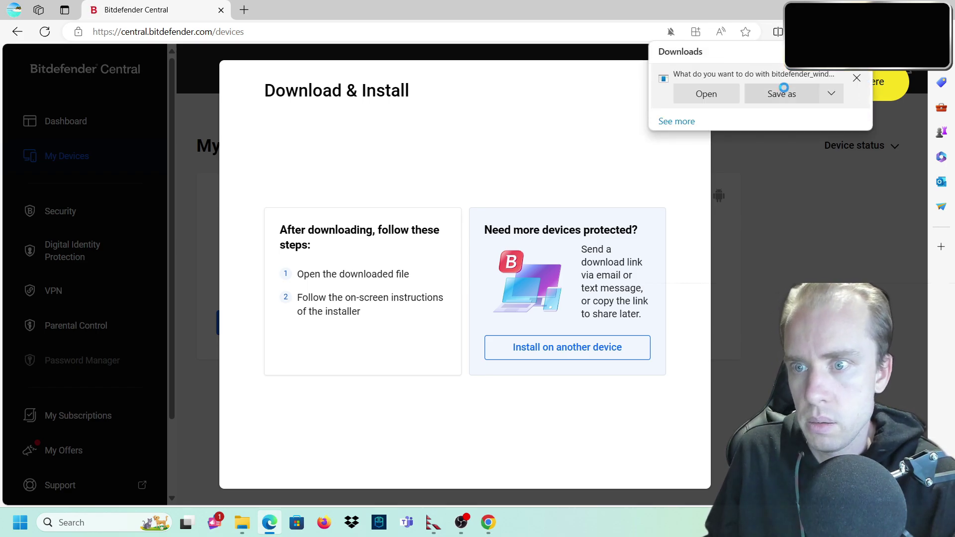
left_click(686, 84)
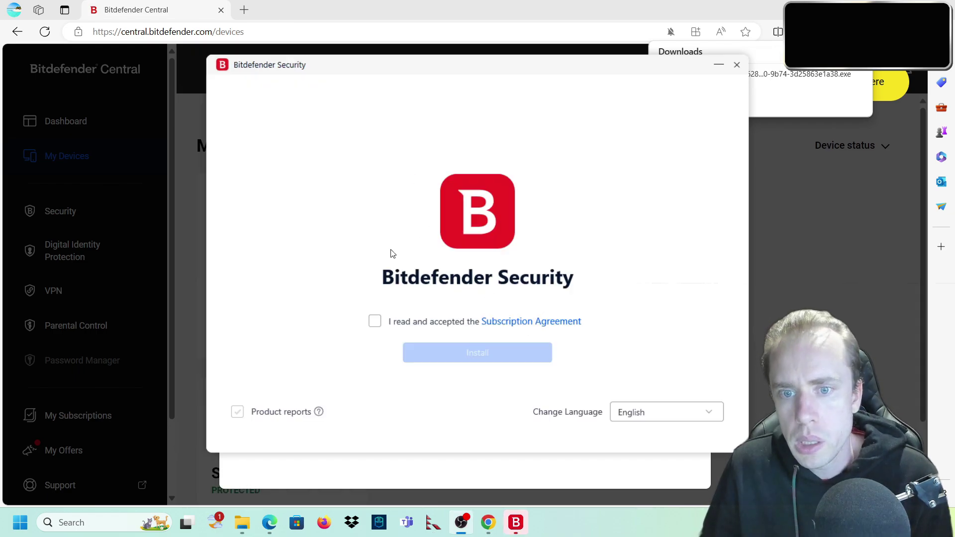
left_click(375, 322)
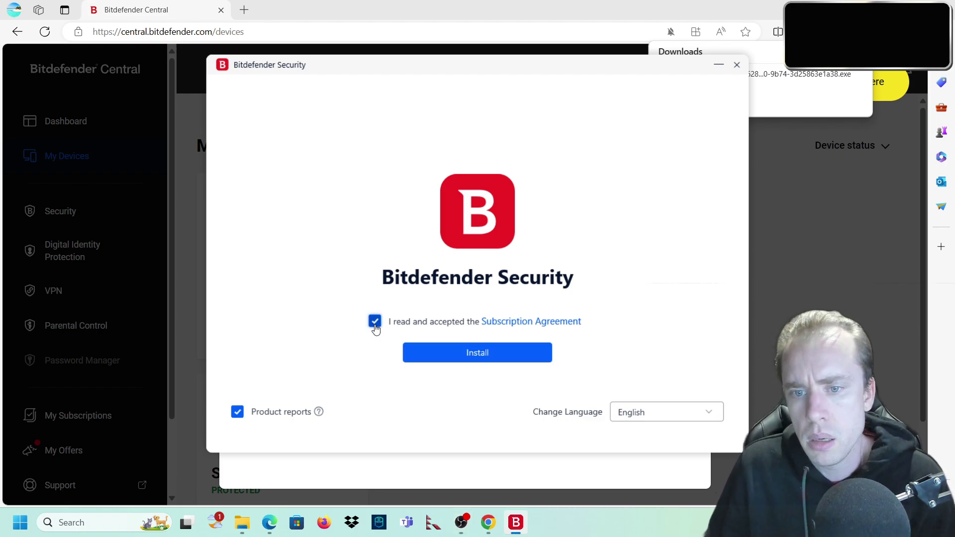
left_click(487, 353)
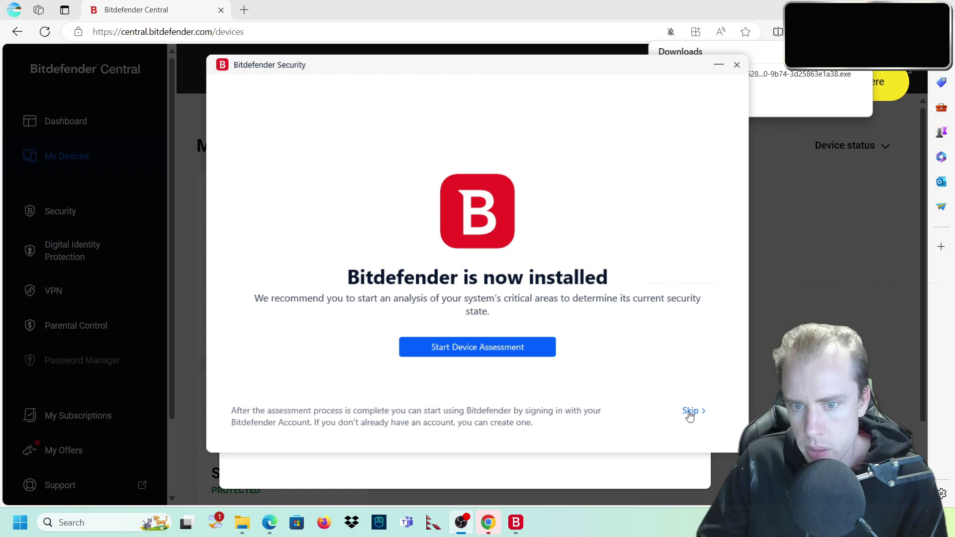
Step: Run the device assessment and finish the getting-started setup for Bitdefender Total Security
left_click(479, 344)
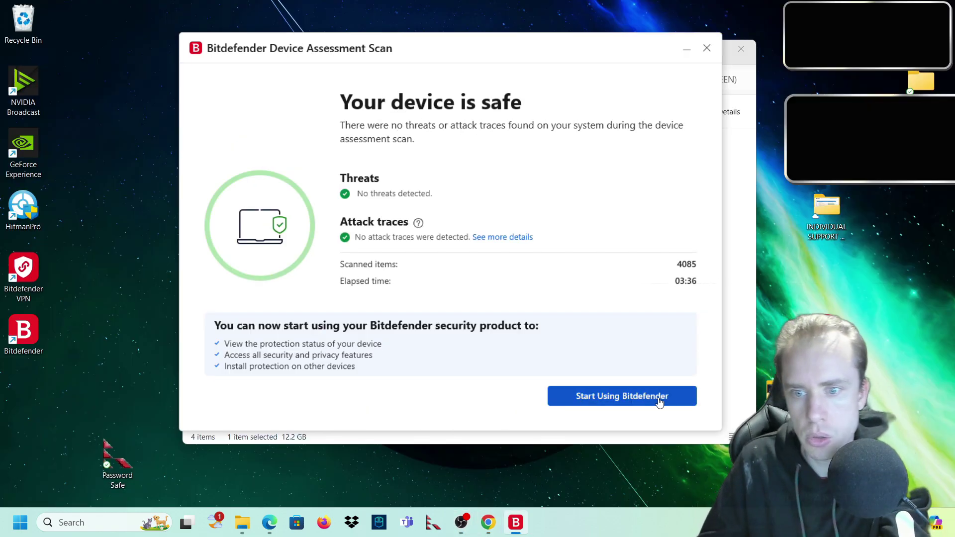
left_click(659, 401)
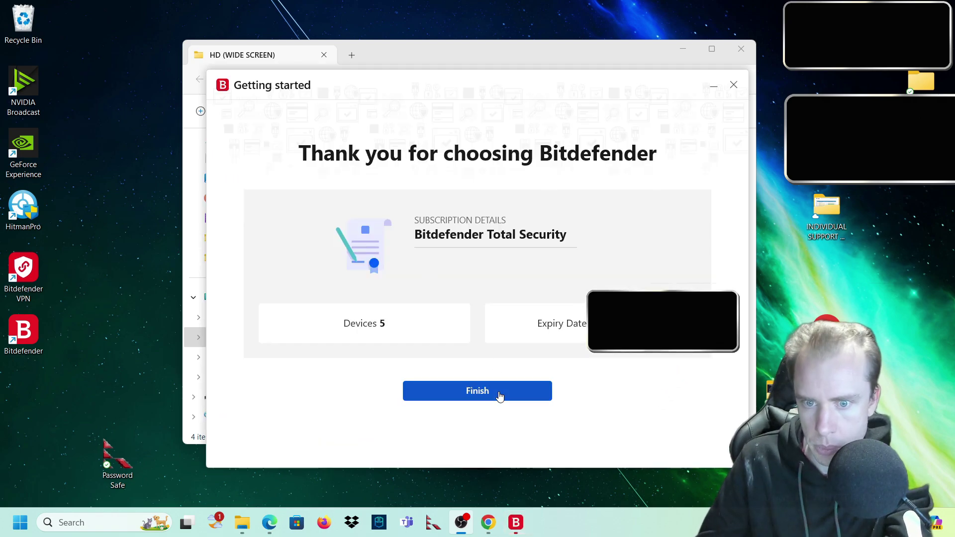
left_click(488, 396)
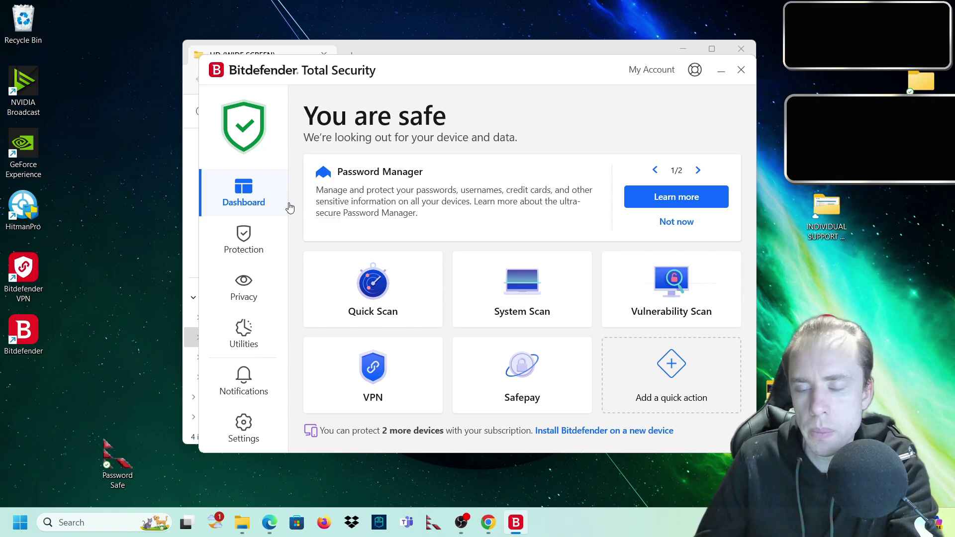
Step: Start a full System Scan and minimize its progress window
left_click(547, 297)
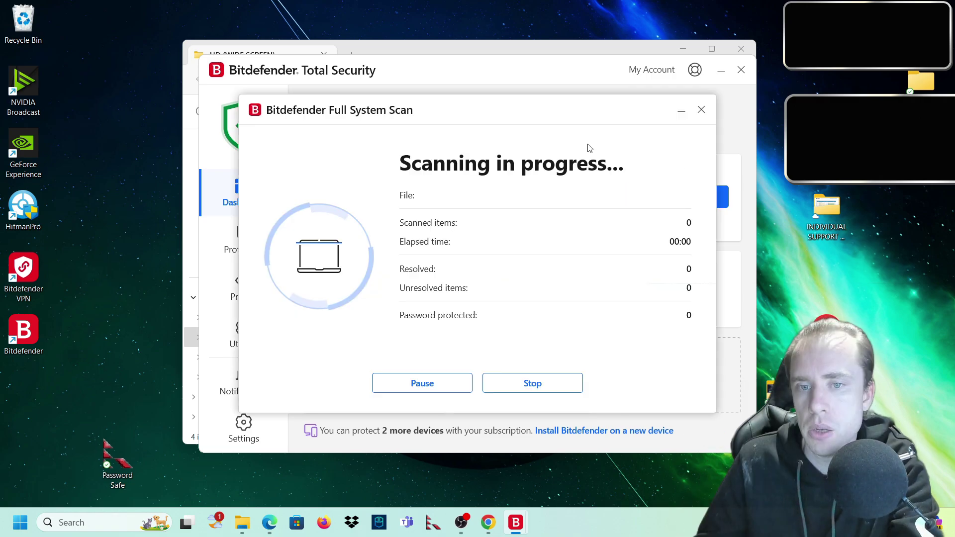
left_click(680, 111)
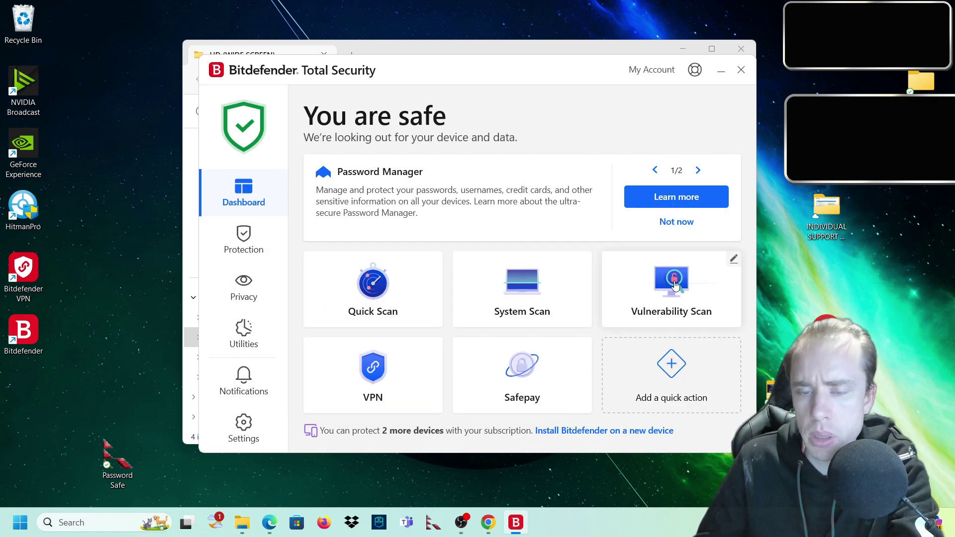
Step: Add OneClick Optimizer as a quick action on the dashboard
left_click(680, 374)
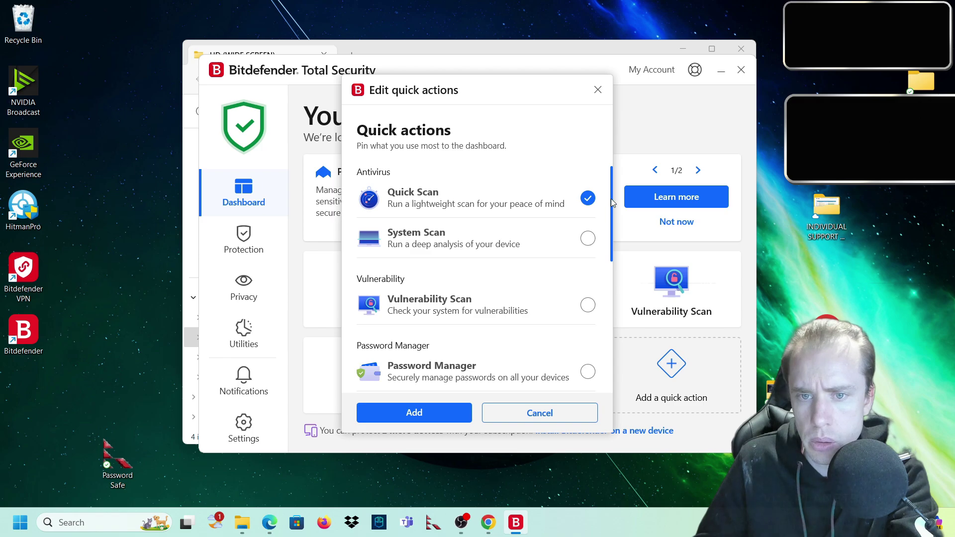
scroll(611, 199, "down", 6)
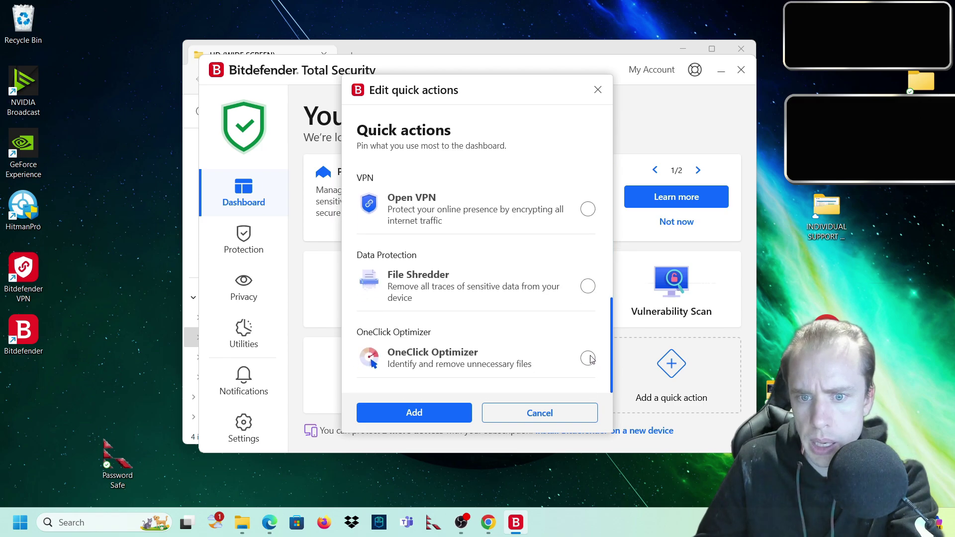
left_click(589, 359)
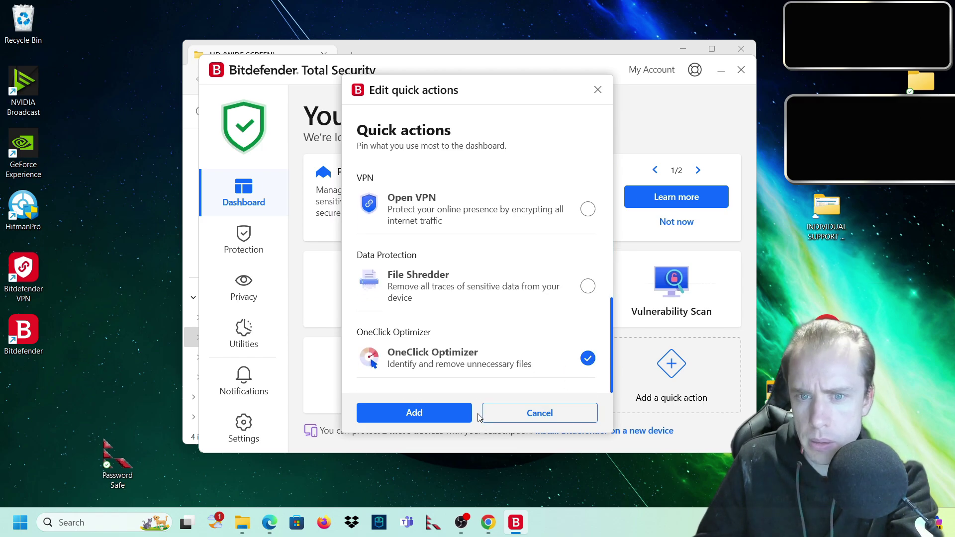
left_click(408, 414)
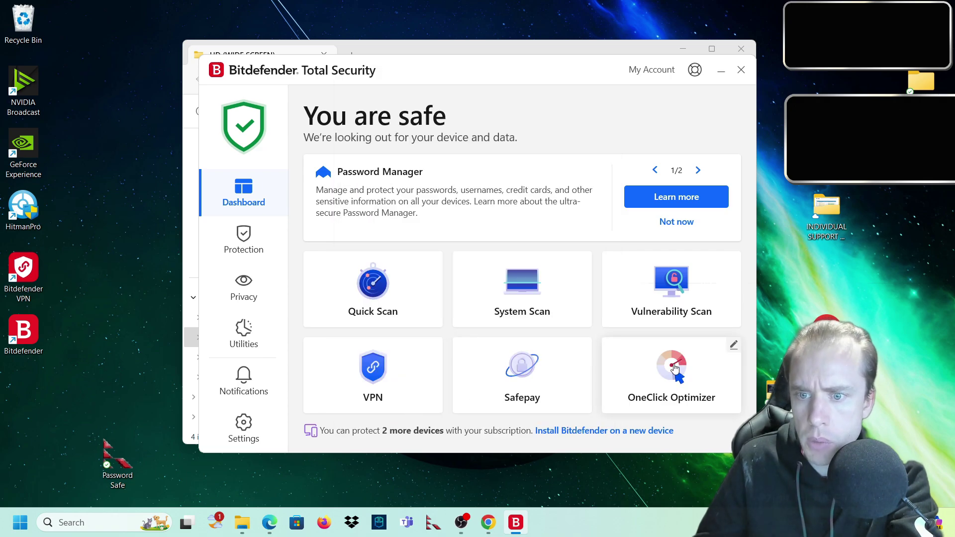
Step: Run OneClick Optimizer with Disk, Registry and Privacy Cleanup selected, allowing it to close Google Chrome
left_click(659, 352)
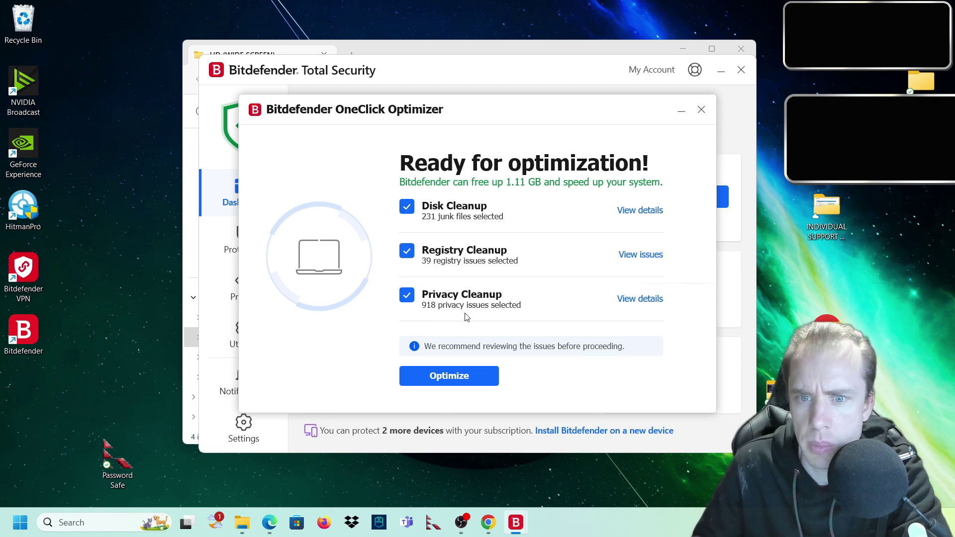
left_click(450, 377)
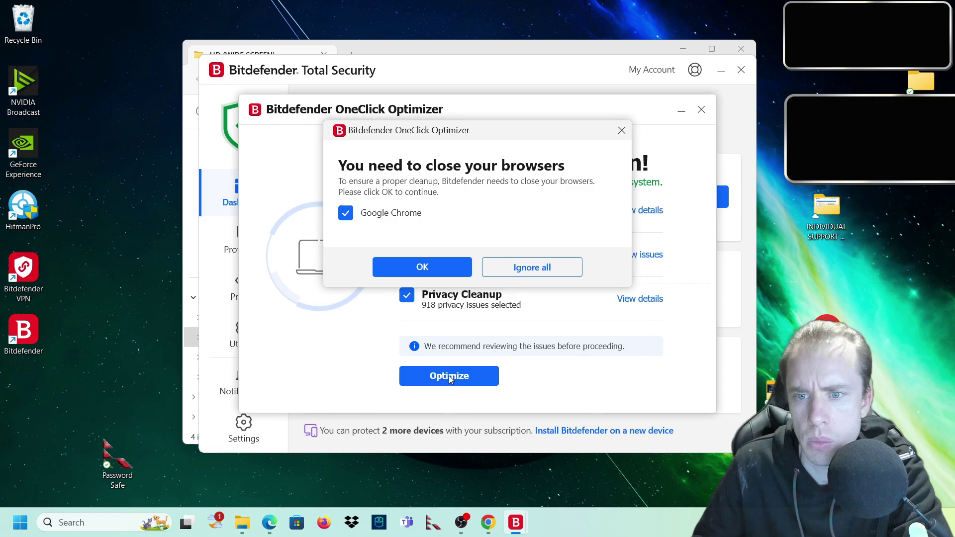
left_click(435, 271)
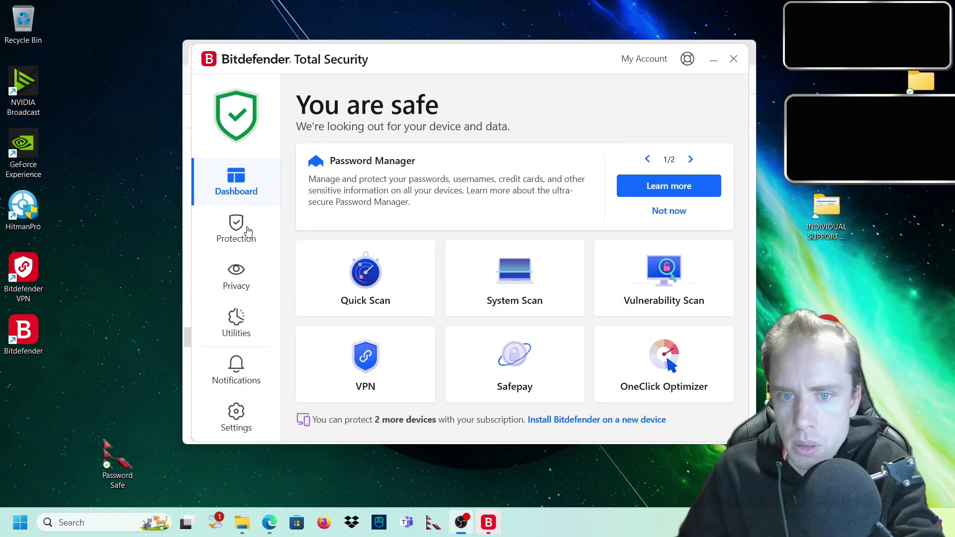
Step: Create a custom antivirus scan task named "ALL DRIVE Scan" that covers every drive under My Computer
left_click(248, 231)
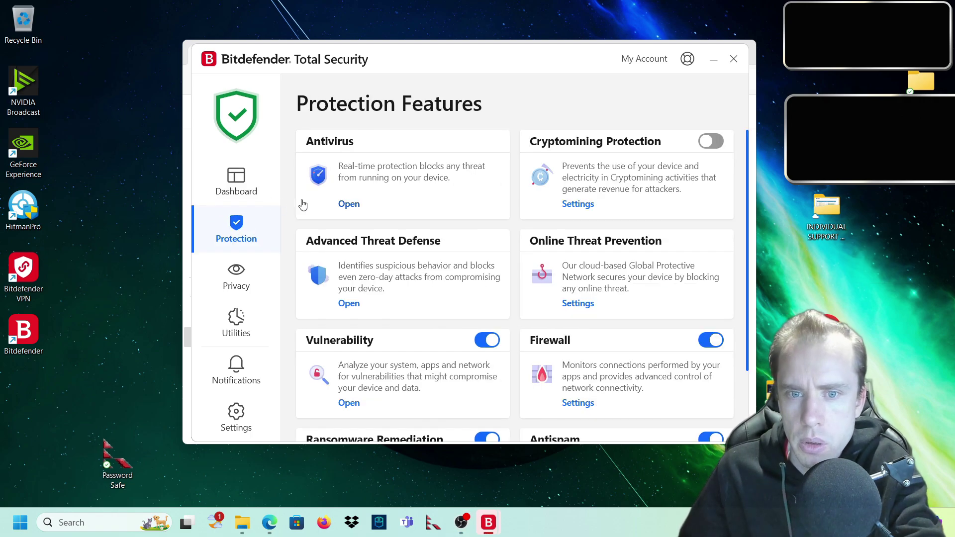
left_click(349, 203)
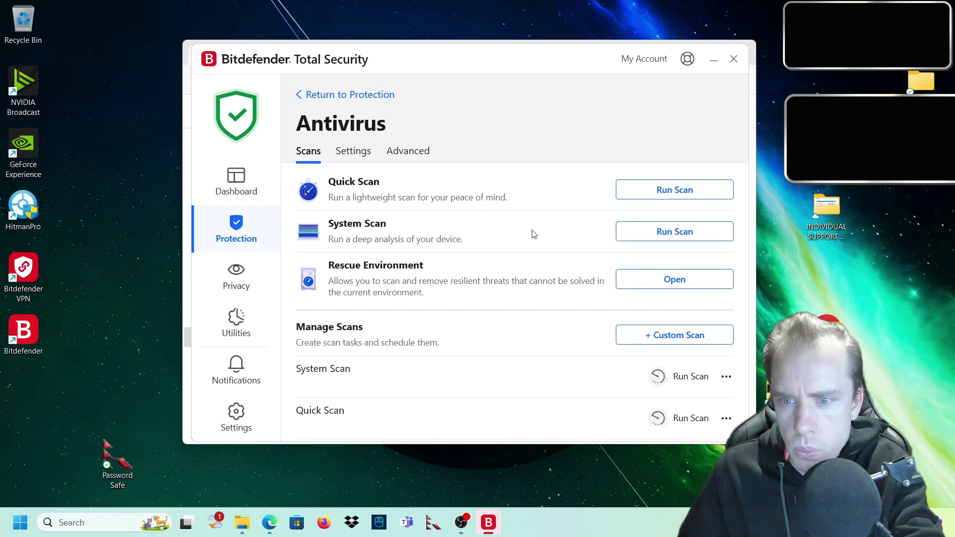
left_click(687, 340)
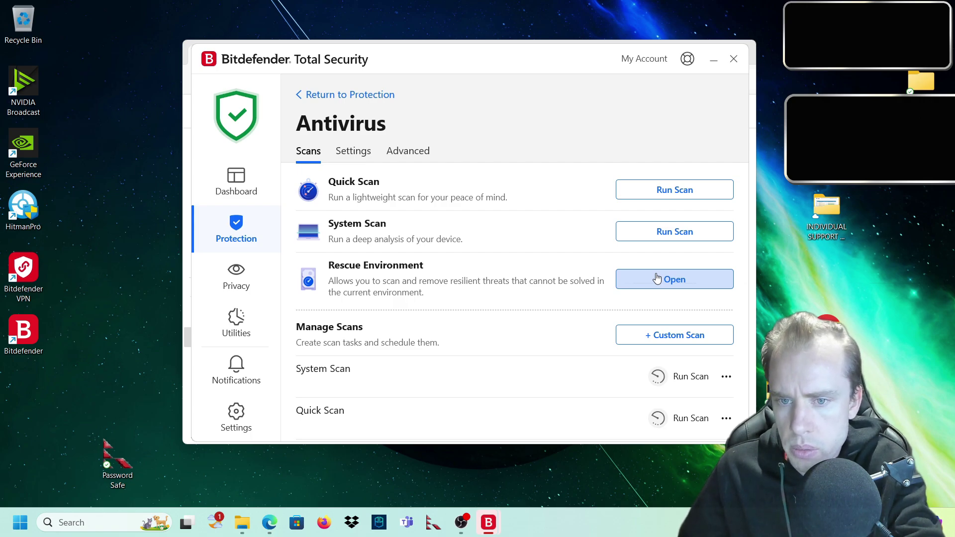
left_click(690, 337)
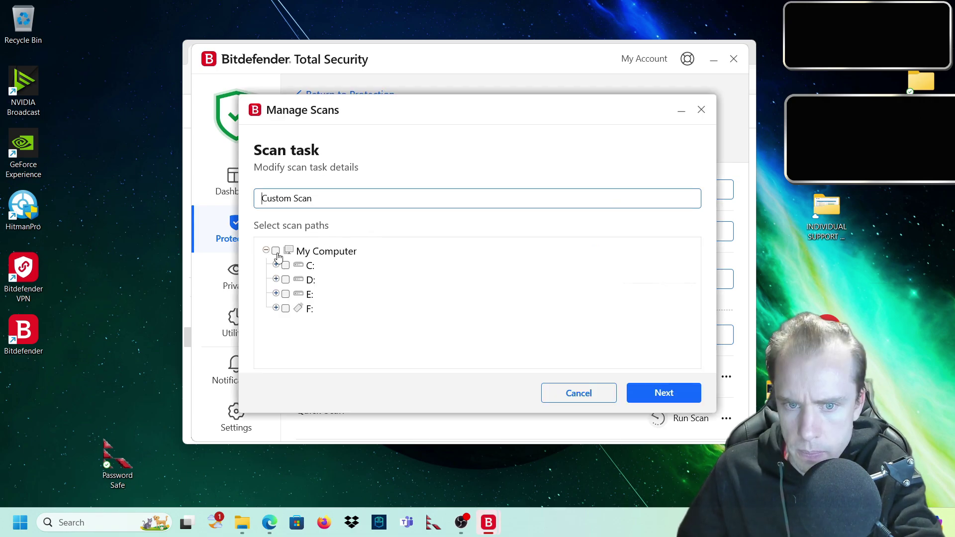
left_click(276, 252)
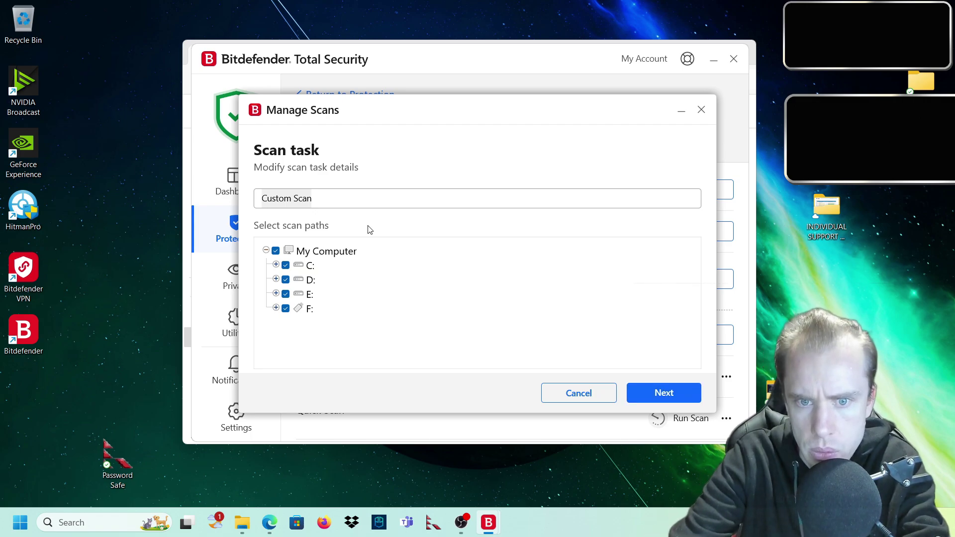
left_click(335, 198)
double_click(277, 198)
type("A")
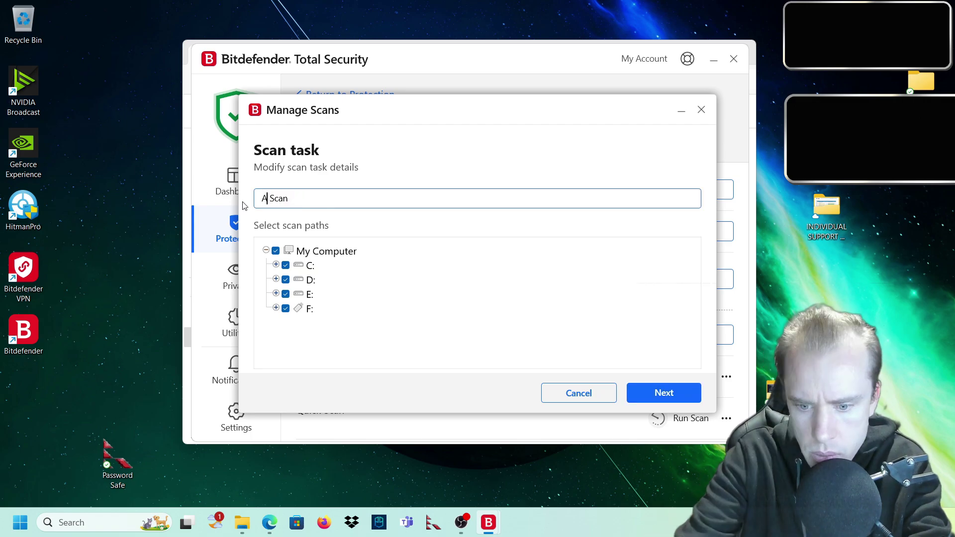
type("LL DRIVE")
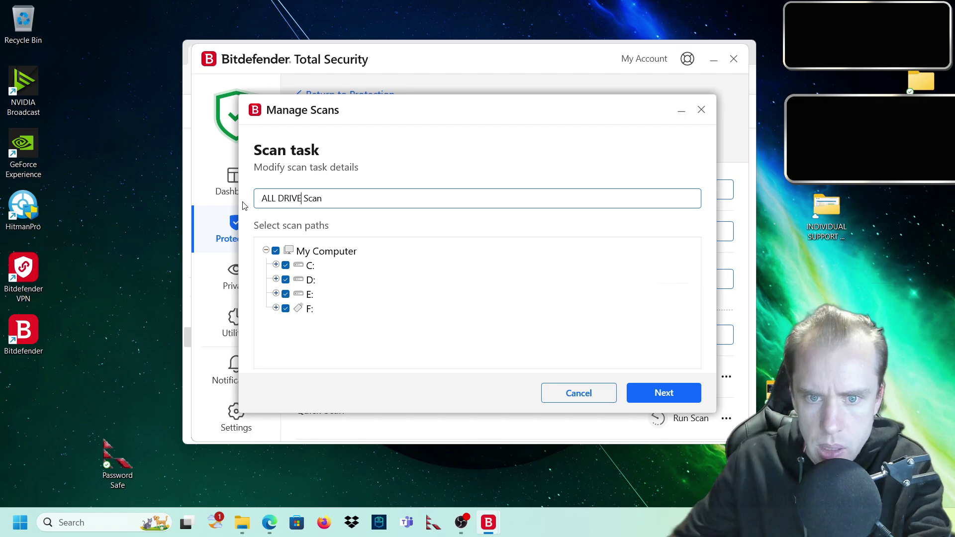
key("Return")
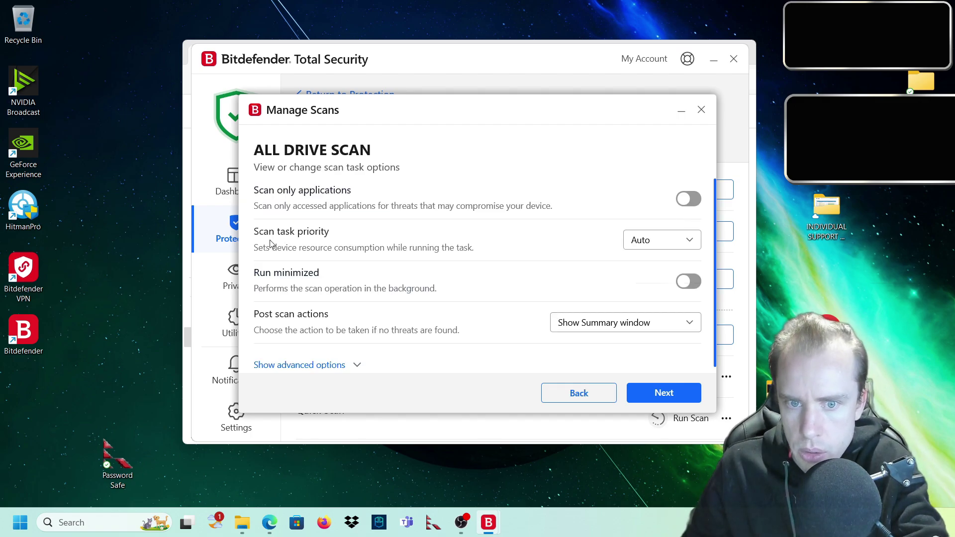
Step: Set the scan task priority to High and turn on Run minimized, keeping Show Summary window as the post-scan action
left_click(654, 244)
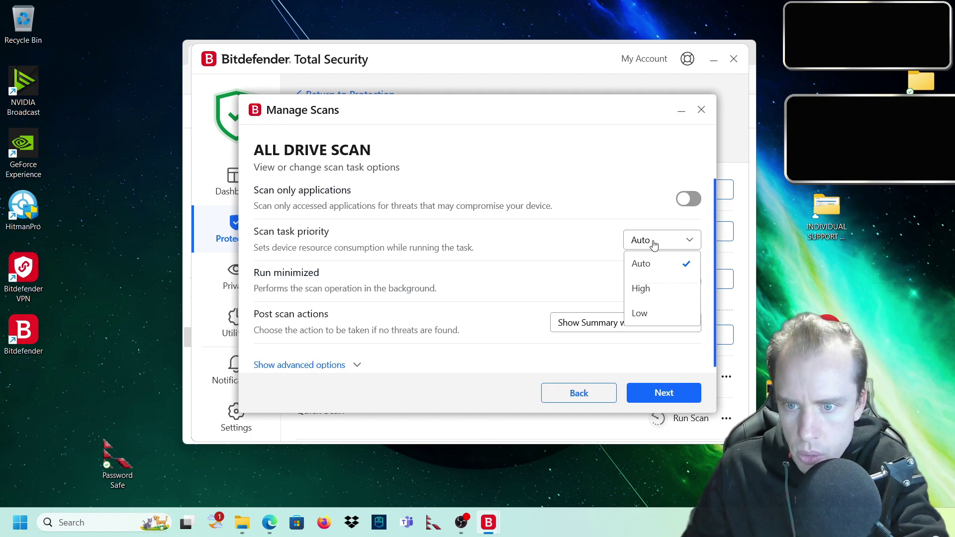
left_click(655, 291)
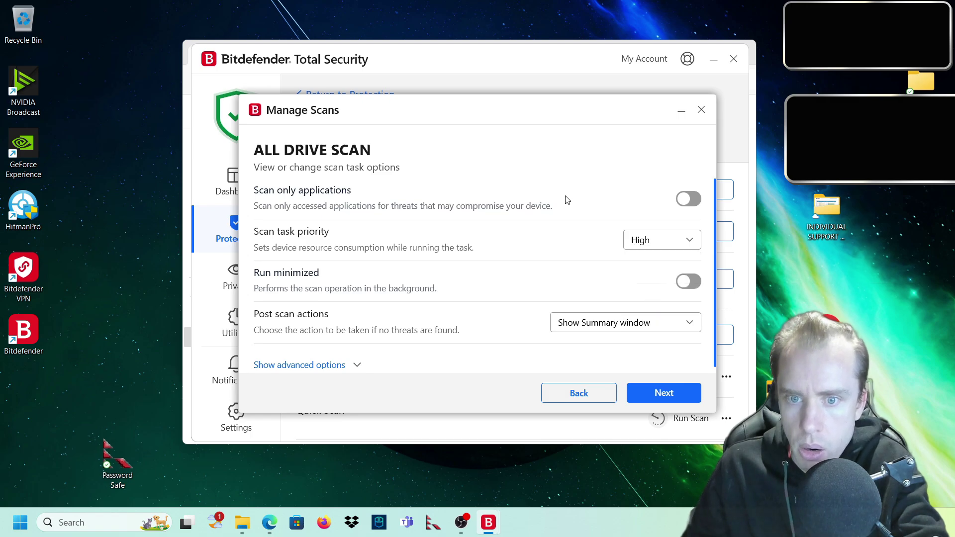
scroll(567, 200, "down", 1)
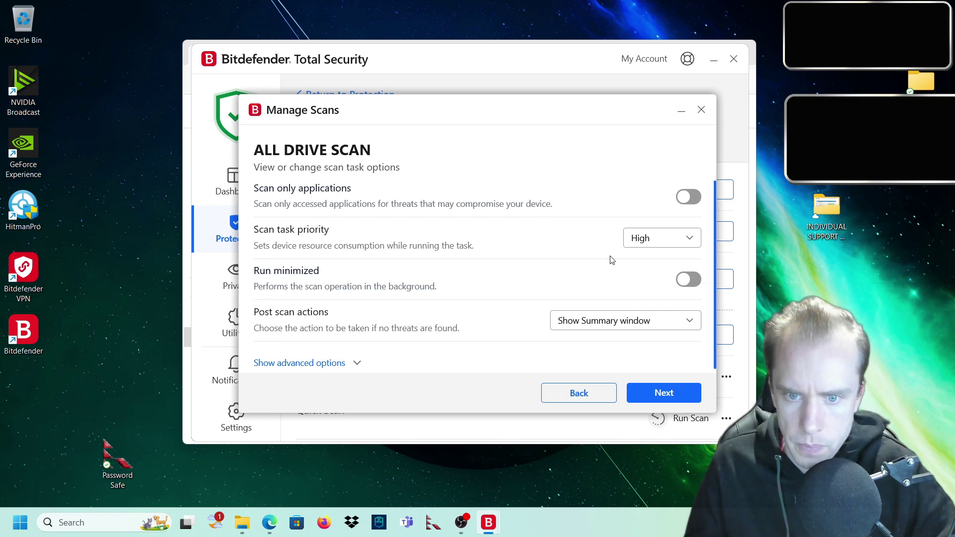
left_click(691, 280)
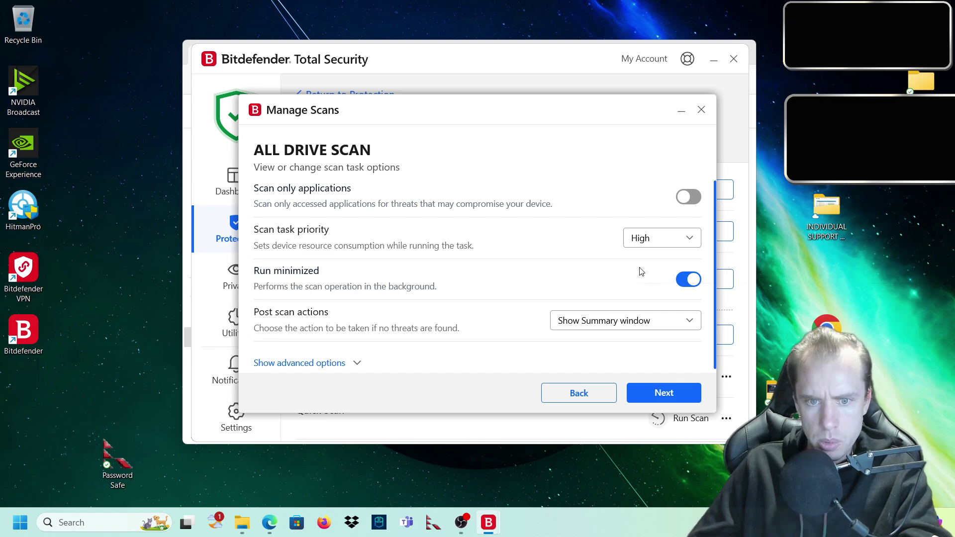
left_click(674, 320)
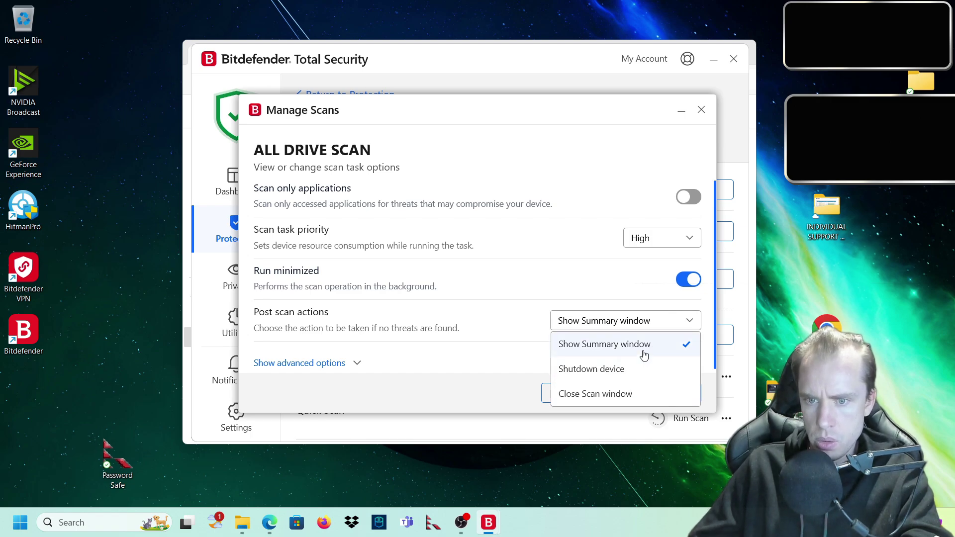
left_click(513, 306)
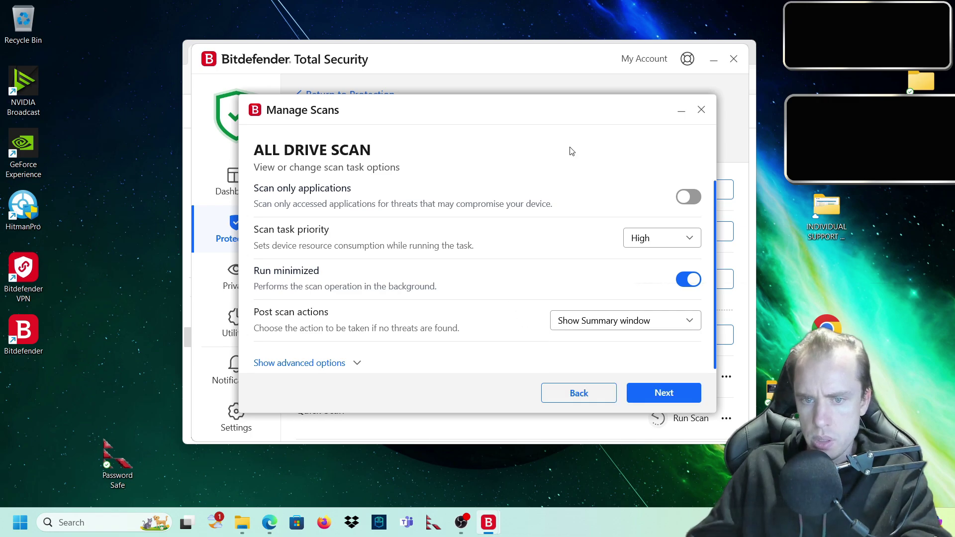
Step: Raise the scan task's advanced limit for ignoring large archives to 2040 MB
left_click(355, 363)
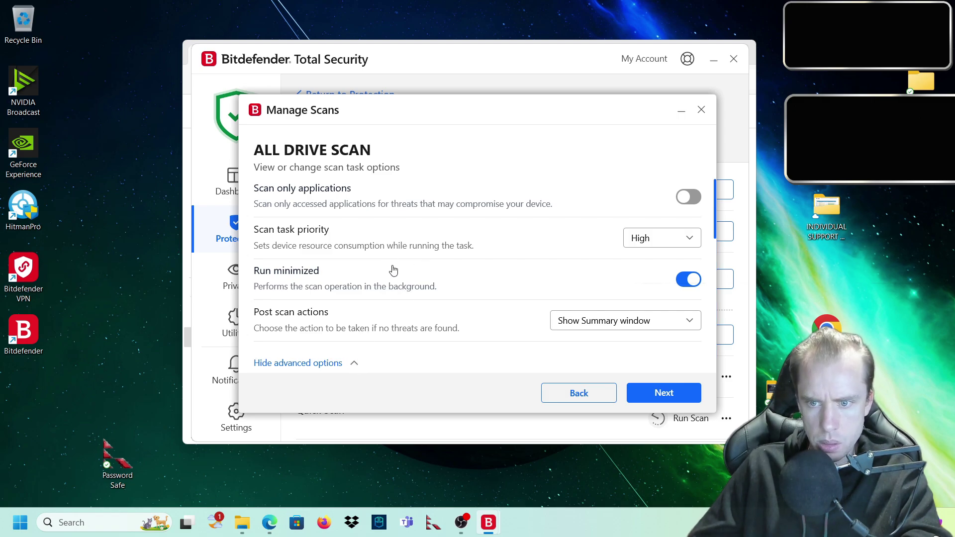
scroll(392, 270, "down", 4)
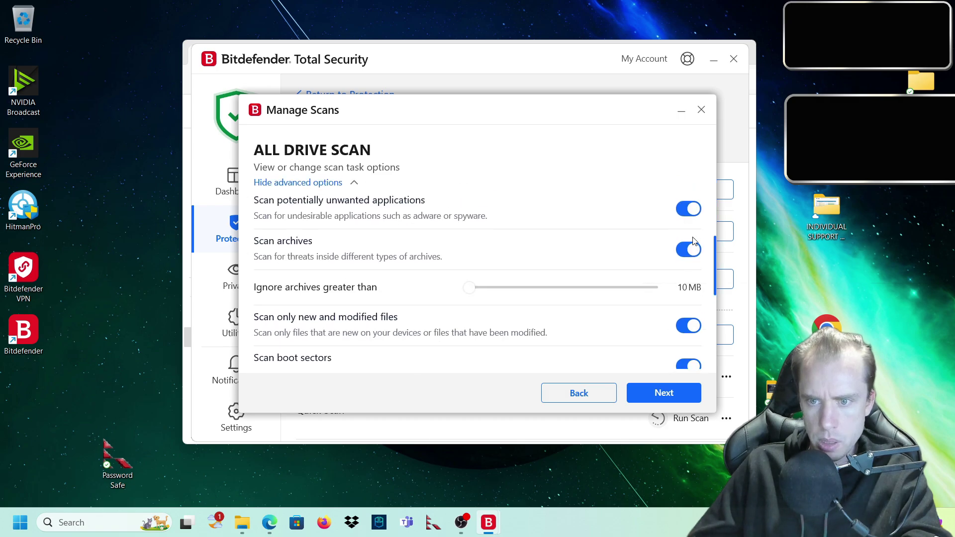
scroll(691, 242, "up", 2)
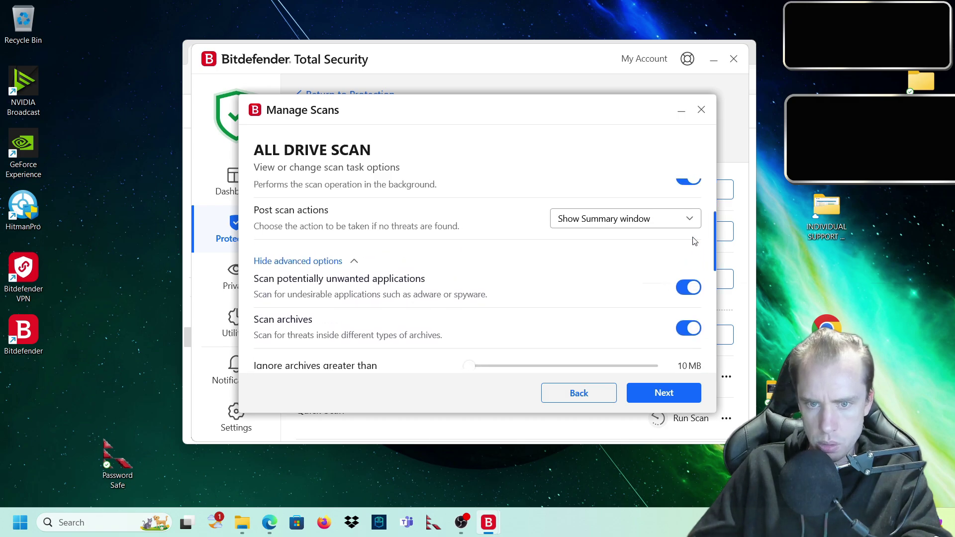
scroll(694, 240, "up", 1)
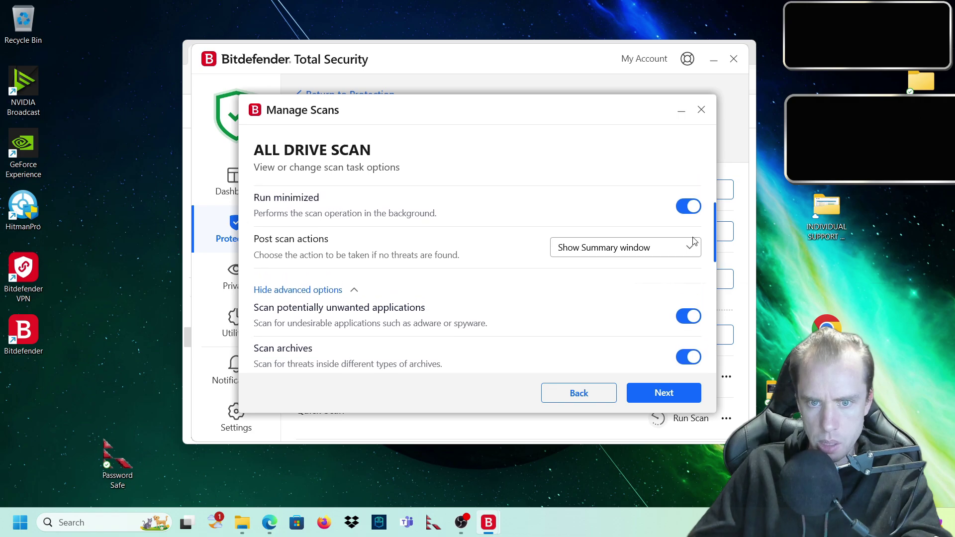
scroll(339, 203, "down", 3)
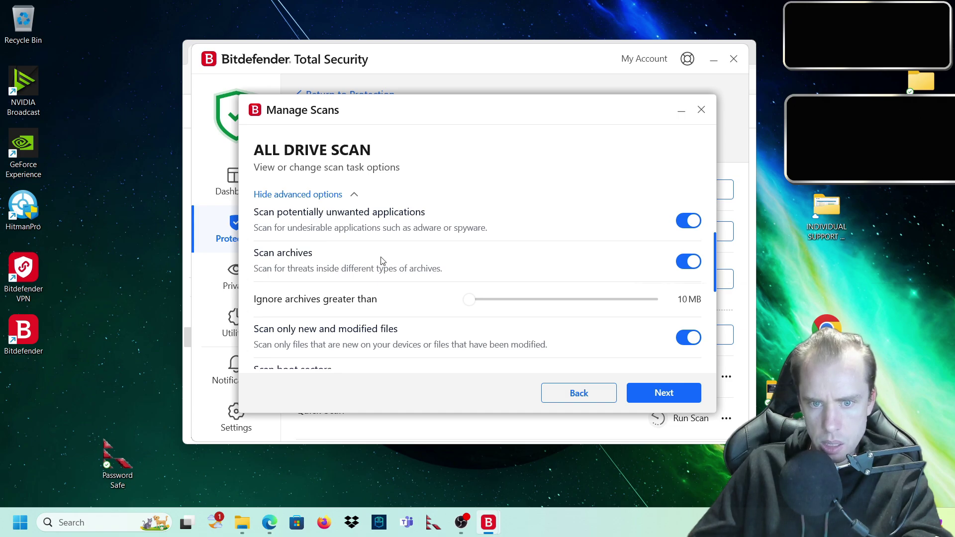
scroll(383, 260, "down", 1)
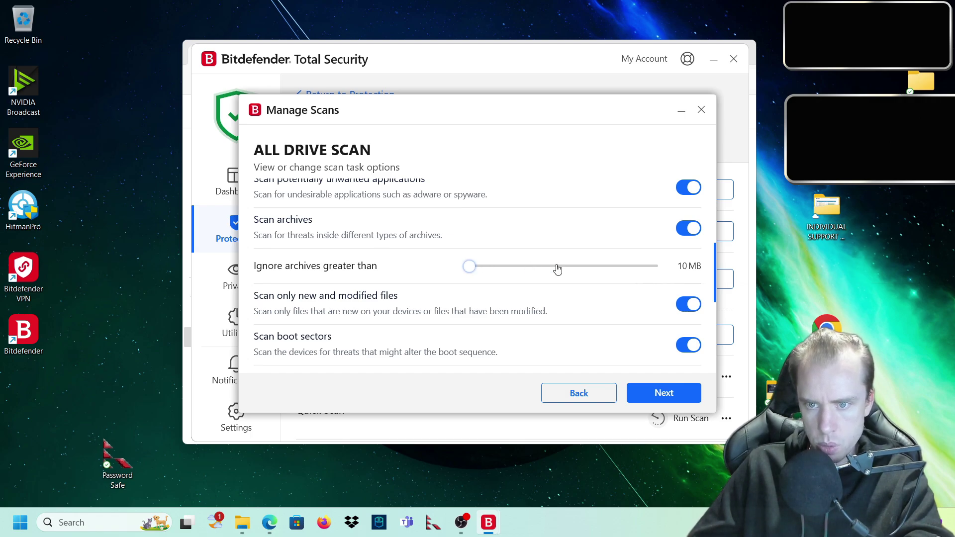
left_click(576, 268)
left_click_drag(576, 268, 715, 256)
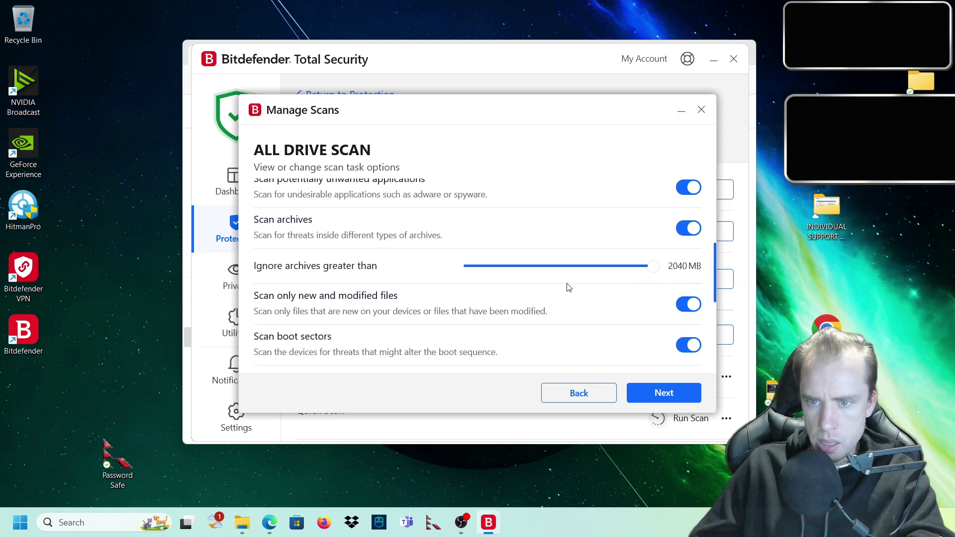
left_click_drag(475, 266, 655, 265)
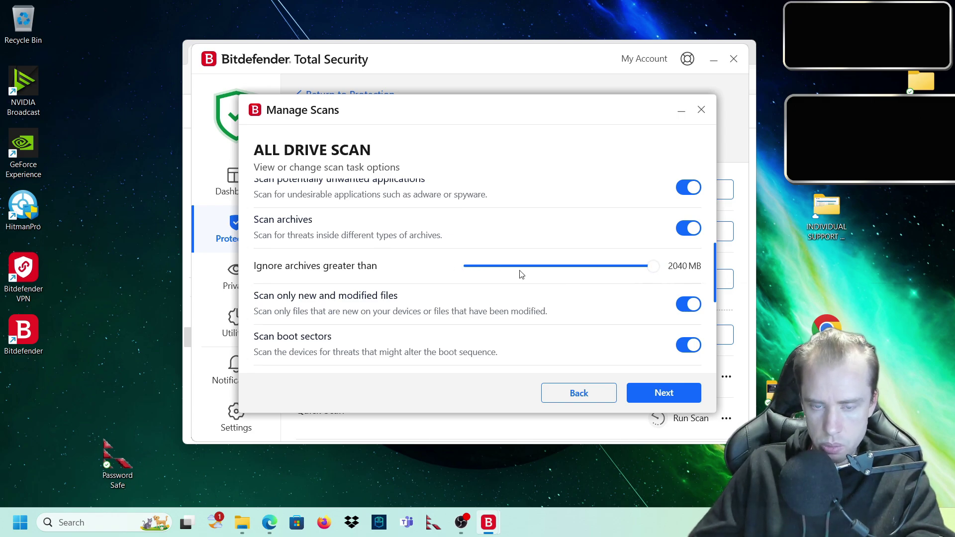
Step: Turn off scanning only new and modified files, review the remaining advanced options, and continue to the task's scheduling
scroll(521, 275, "down", 1)
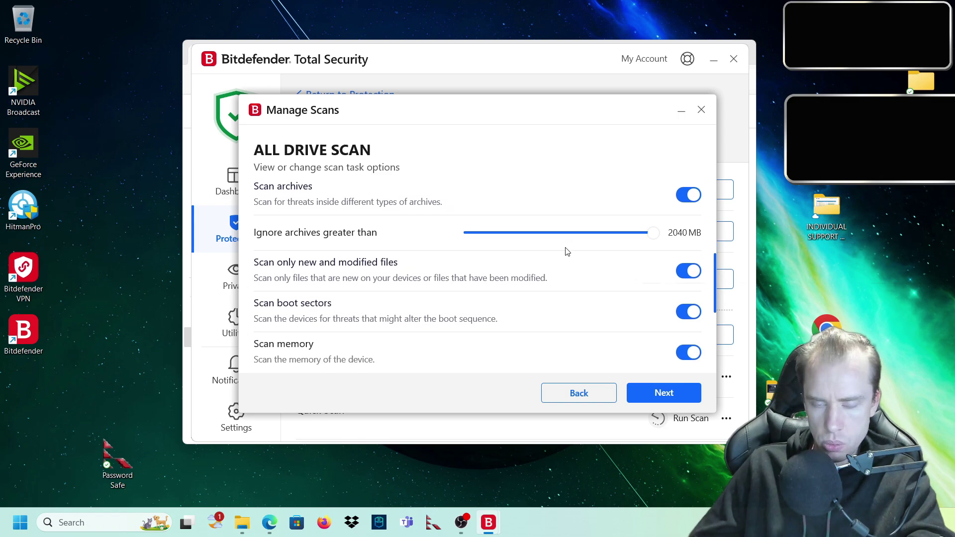
scroll(570, 251, "down", 1)
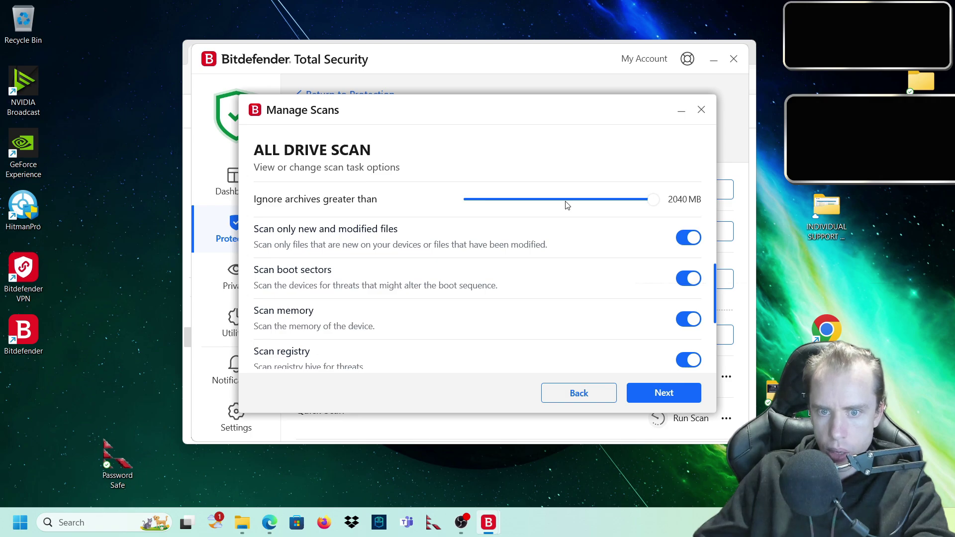
left_click(691, 240)
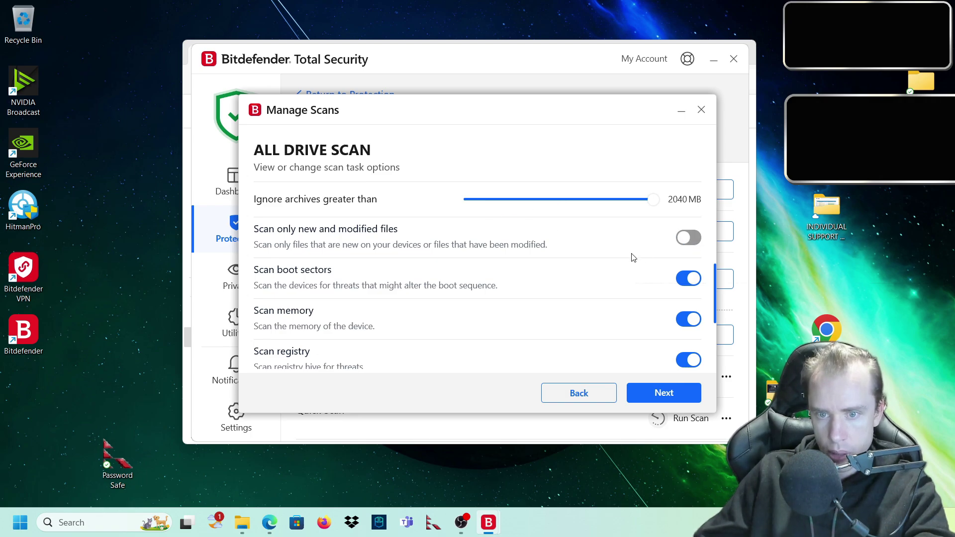
scroll(633, 257, "down", 1)
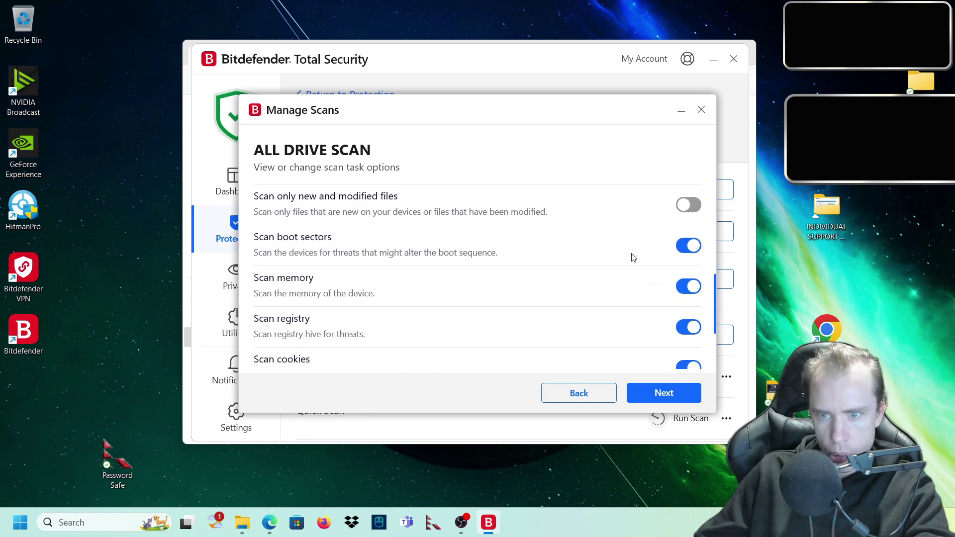
scroll(633, 257, "down", 2)
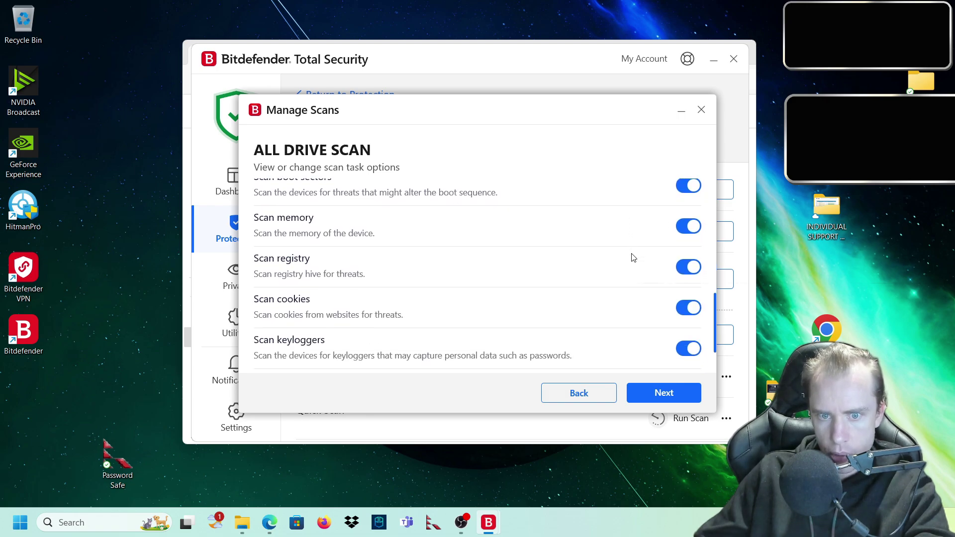
scroll(633, 257, "down", 1)
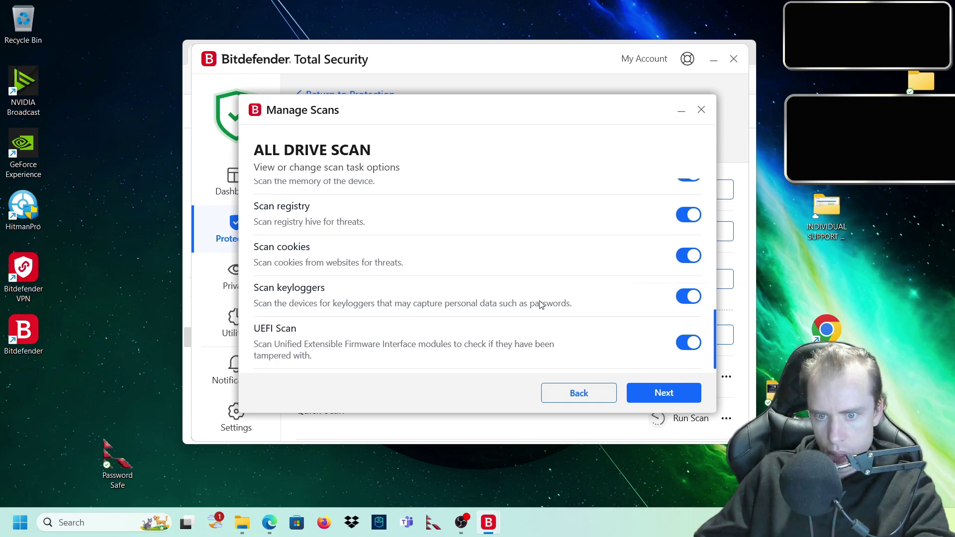
left_click(675, 394)
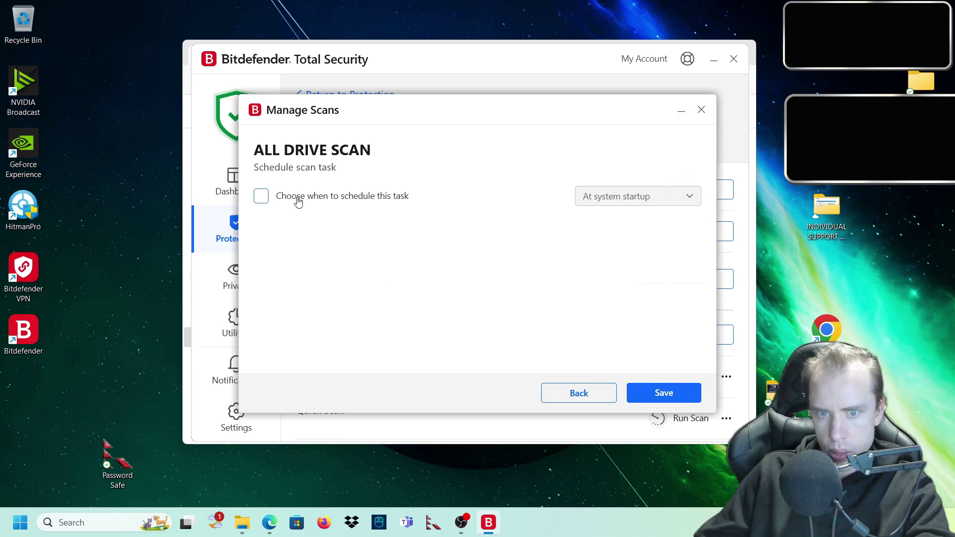
Step: Schedule the all-drive scan to run daily at 18:00 and finish the scan task setup
left_click(261, 196)
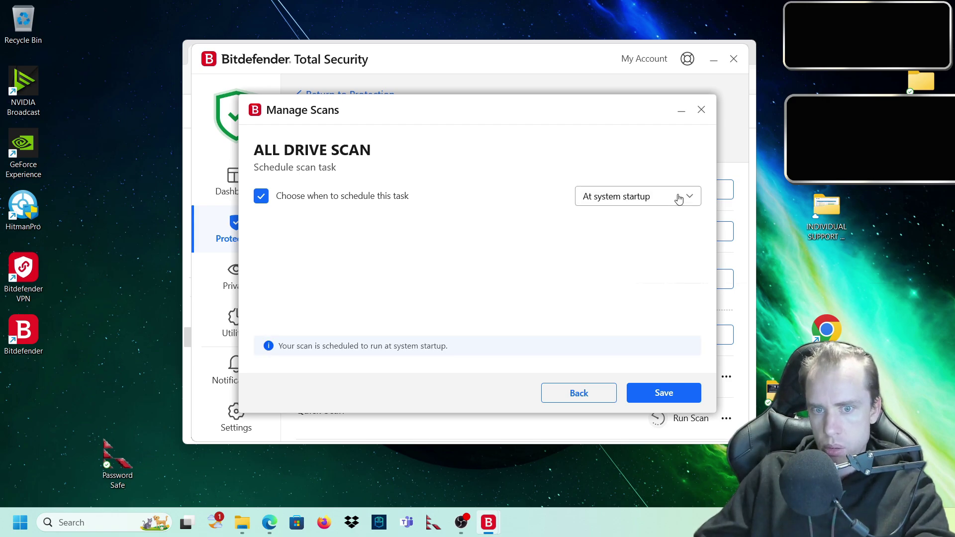
left_click(679, 199)
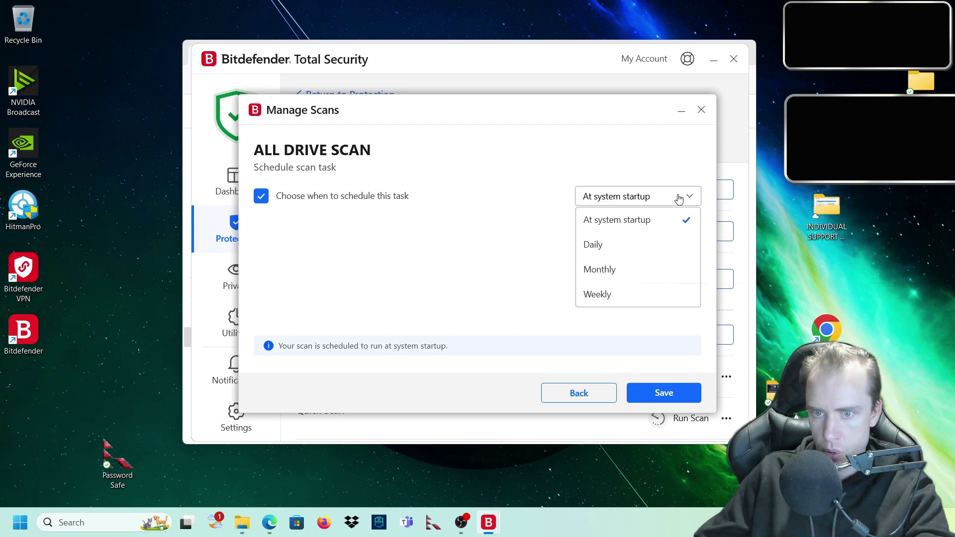
left_click(672, 250)
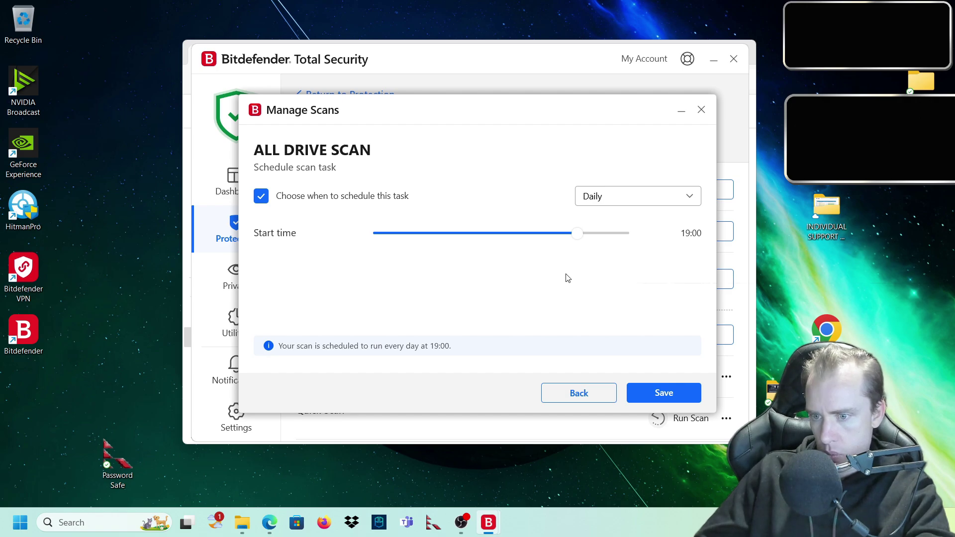
mouse_move(587, 235)
left_mouse_down()
mouse_move(514, 236)
mouse_move(577, 239)
mouse_move(569, 235)
left_mouse_up()
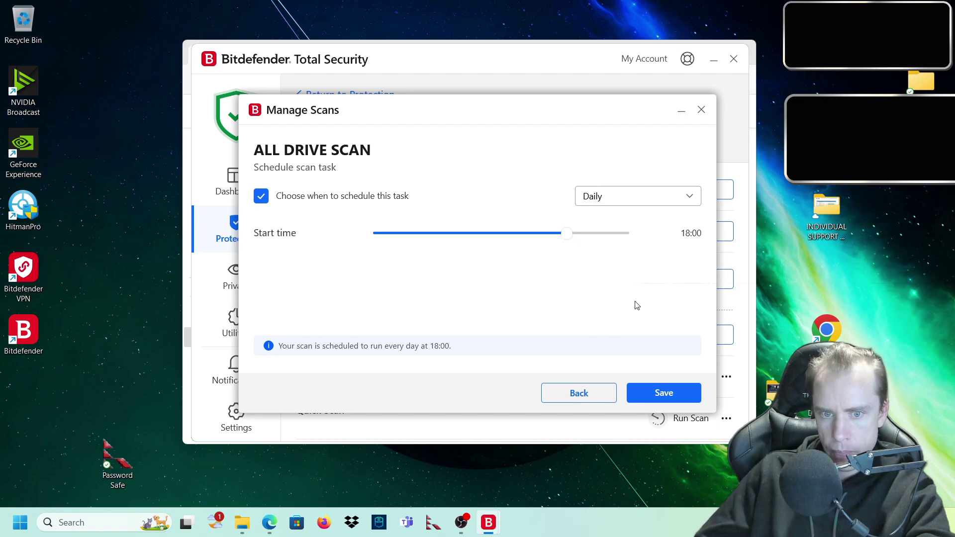
left_click(702, 110)
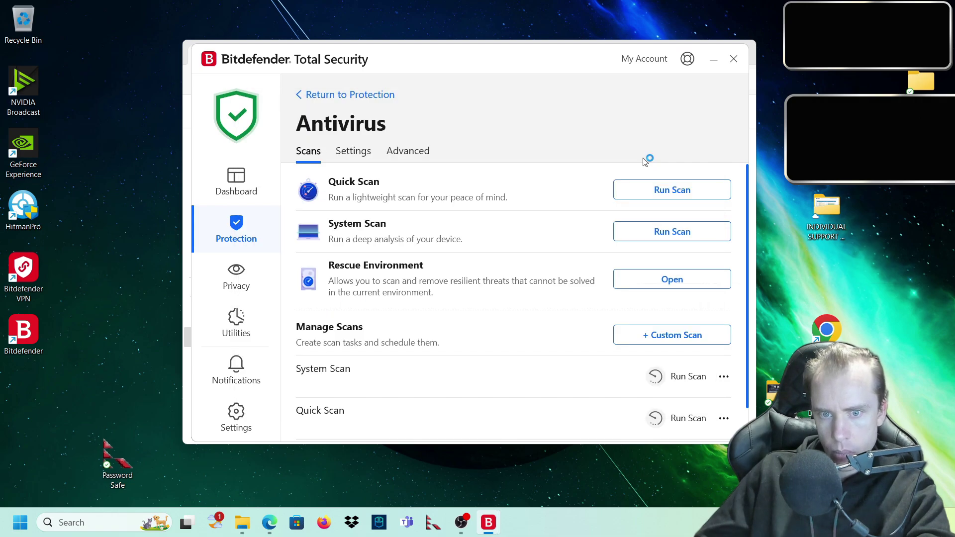
Step: Review the antivirus exceptions manager and its options for adding a file or folder exception, closing it without adding one
left_click(353, 157)
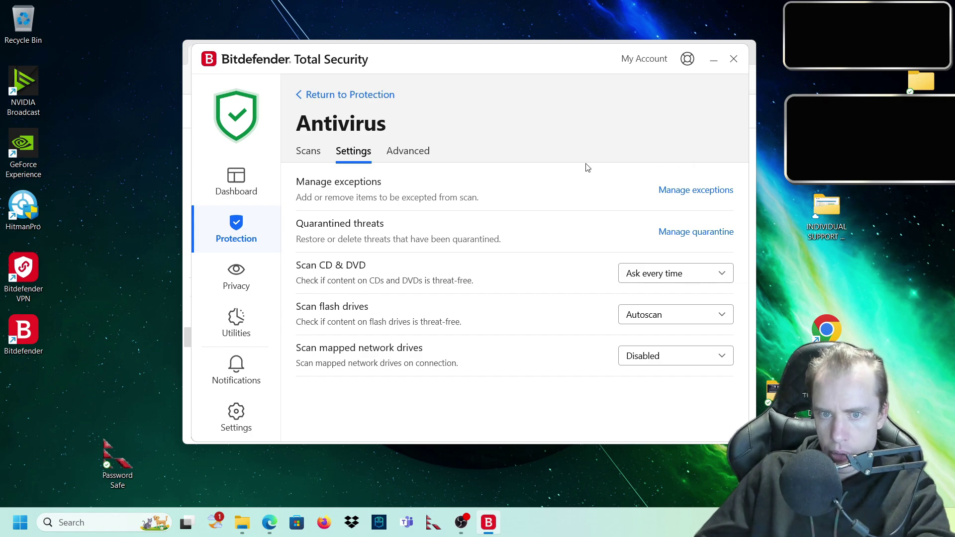
left_click(677, 195)
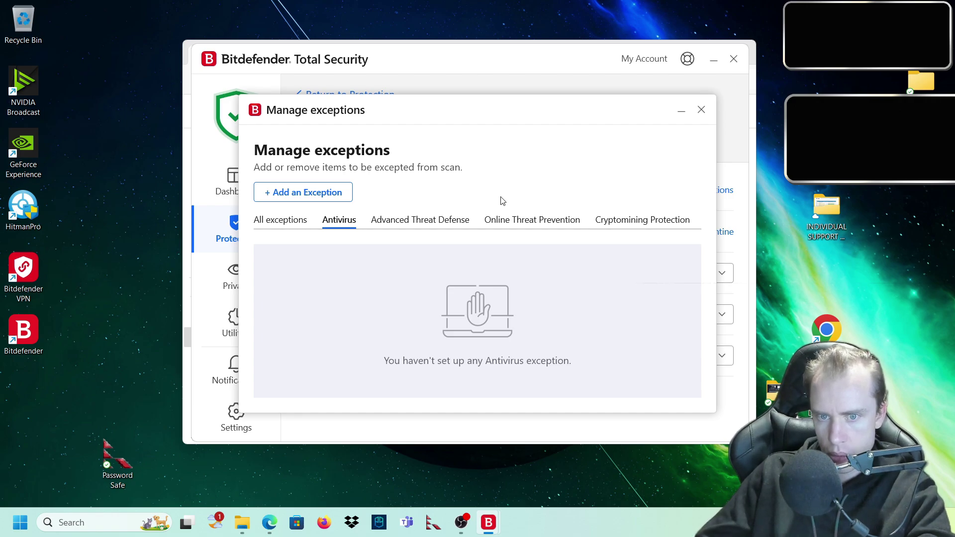
left_click(312, 196)
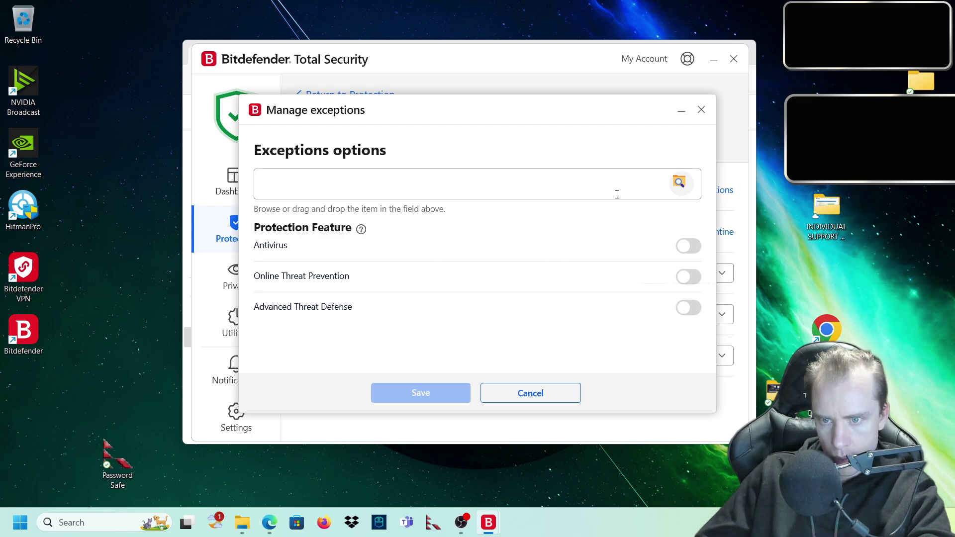
left_click(679, 182)
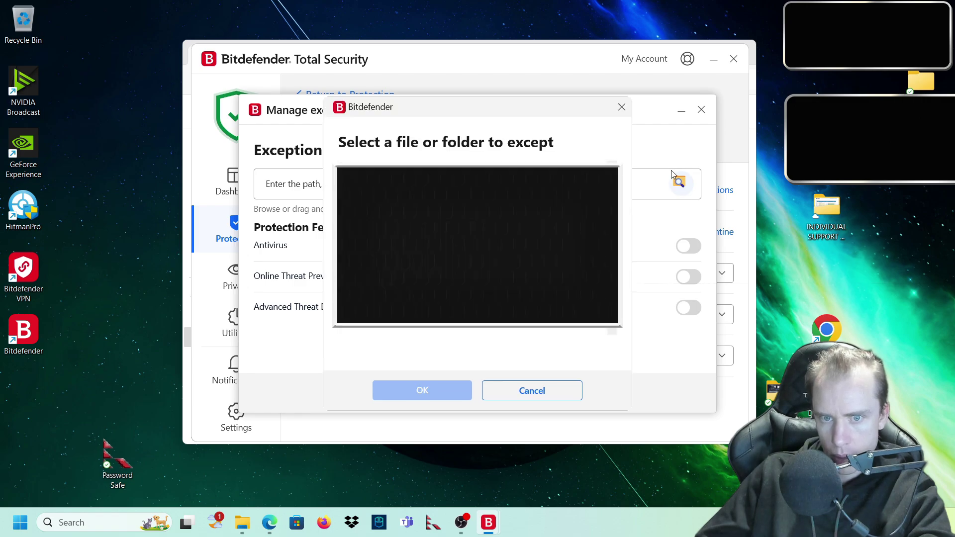
left_click(622, 108)
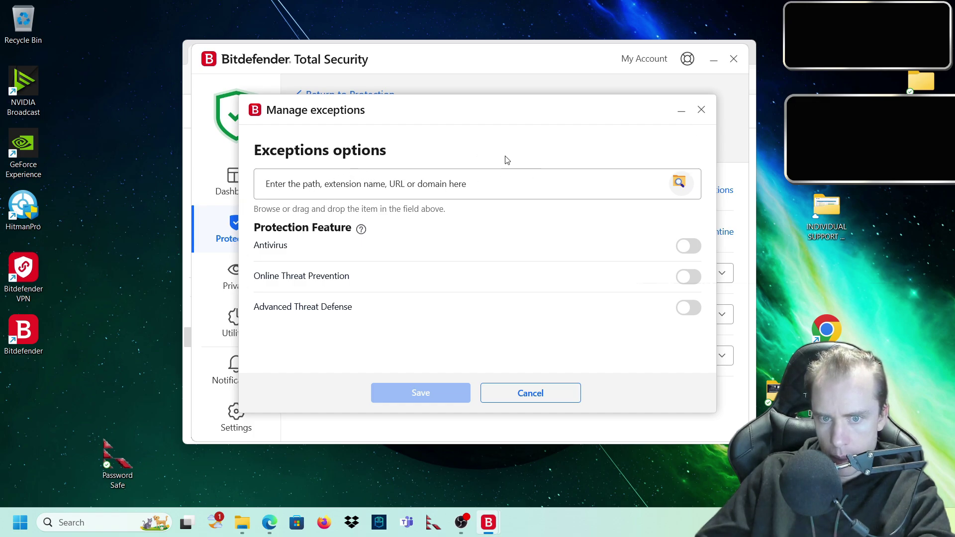
left_click(701, 109)
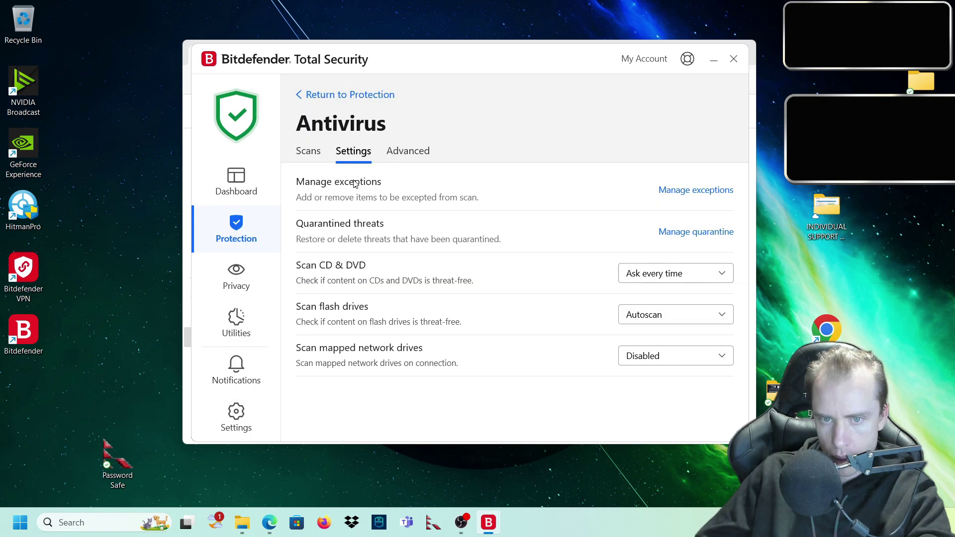
Step: Inspect the quarantined threats list from the antivirus settings and close it
left_click(401, 152)
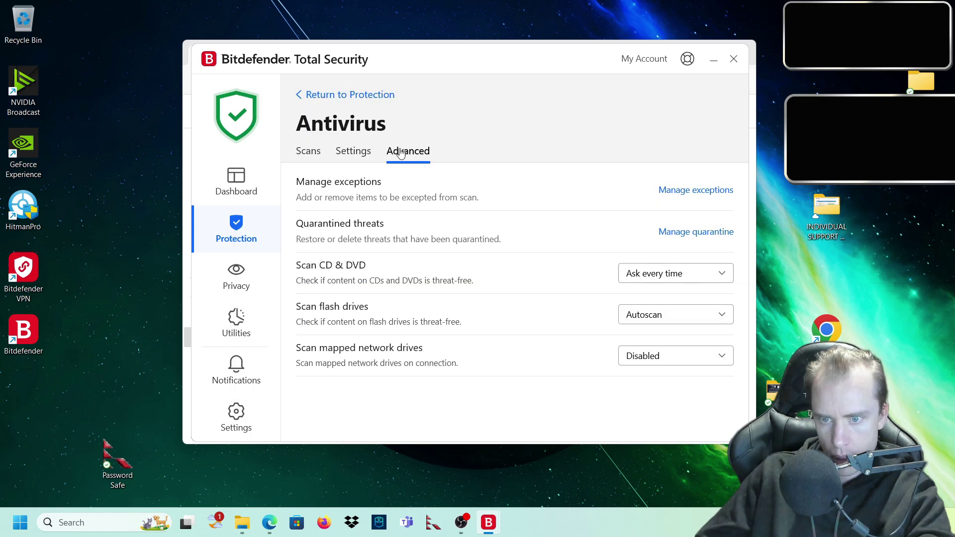
left_click(366, 152)
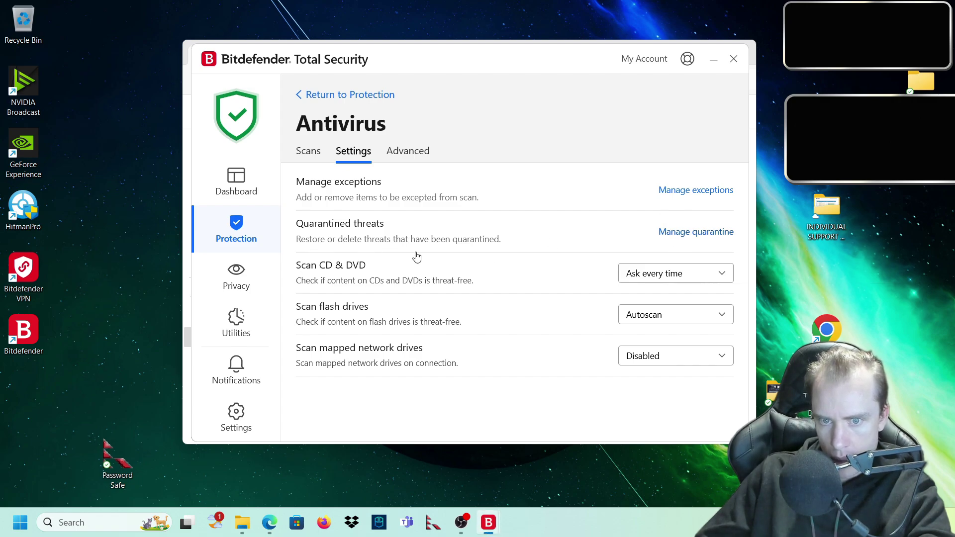
left_click_drag(468, 110, 507, 110)
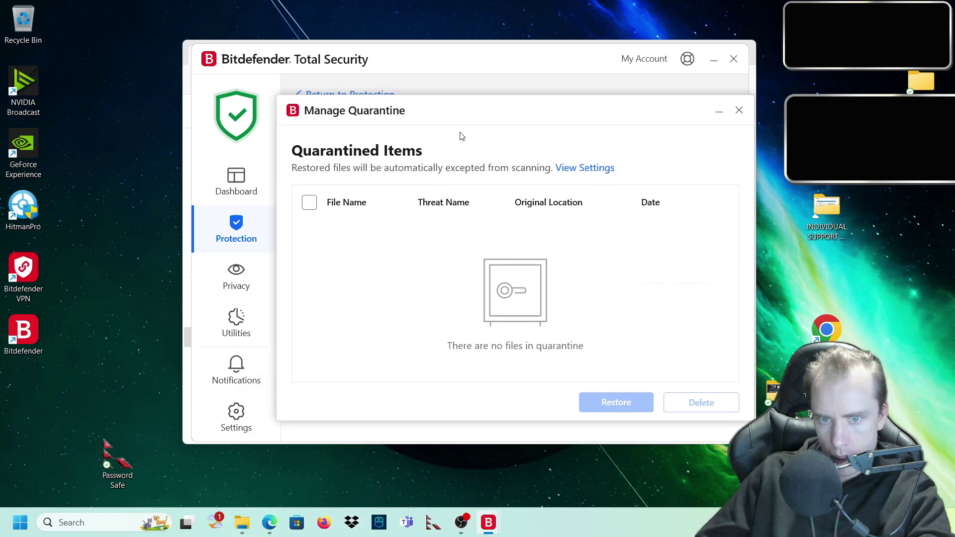
left_click(739, 111)
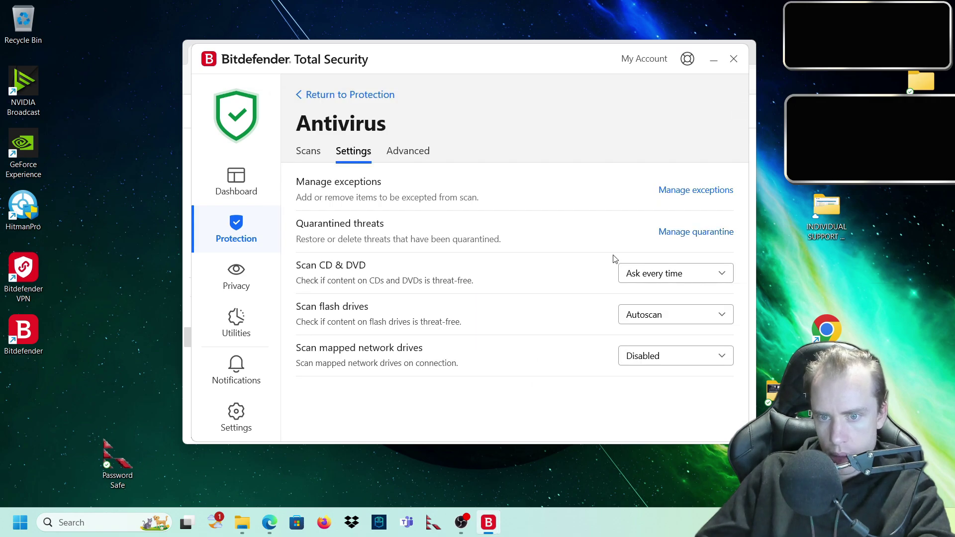
left_click(692, 231)
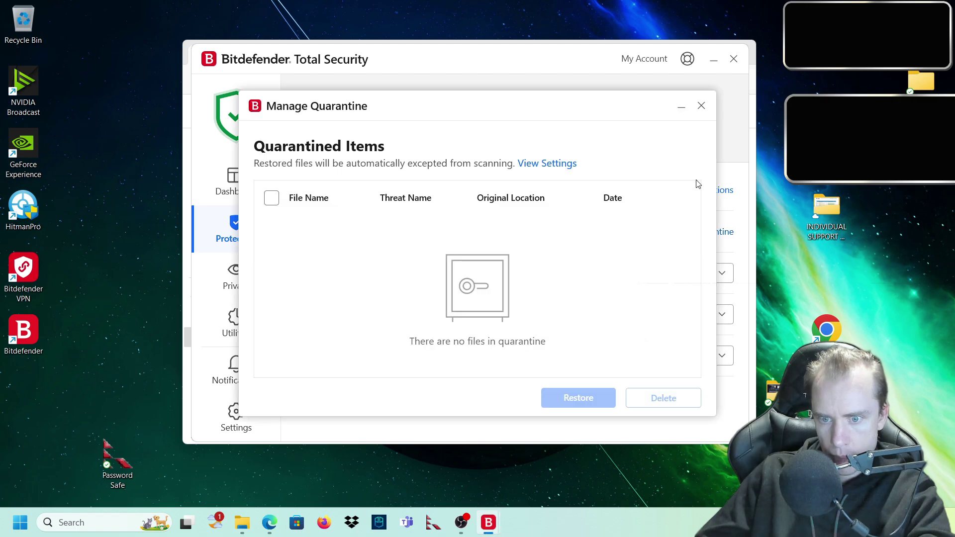
left_click(700, 105)
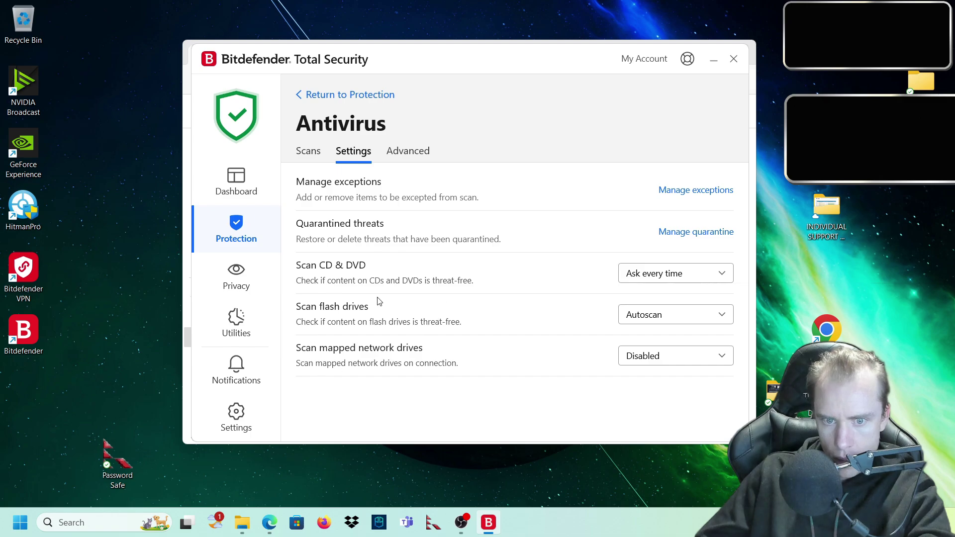
Step: Examine all the advanced antivirus settings, from Bitdefender Shield through to threat actions
left_click(399, 152)
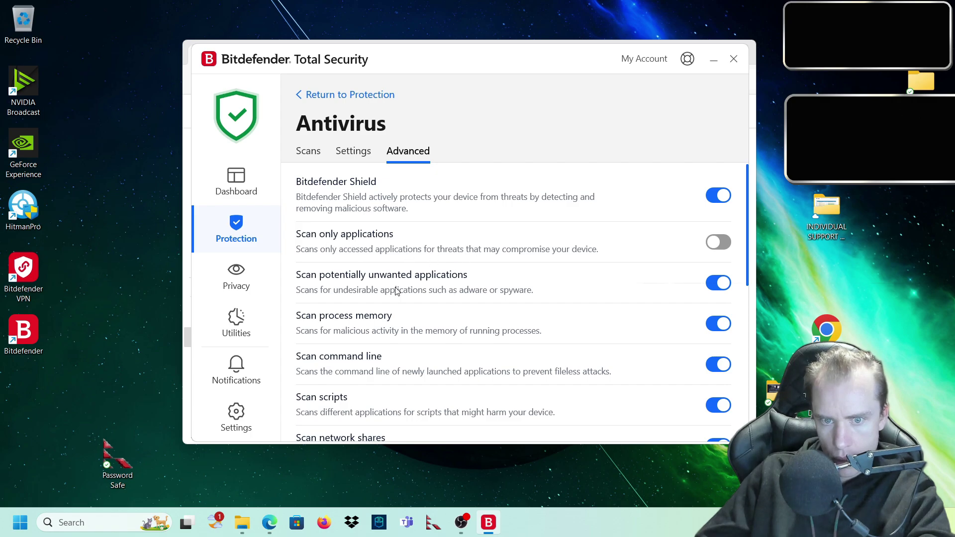
scroll(488, 287, "down", 5)
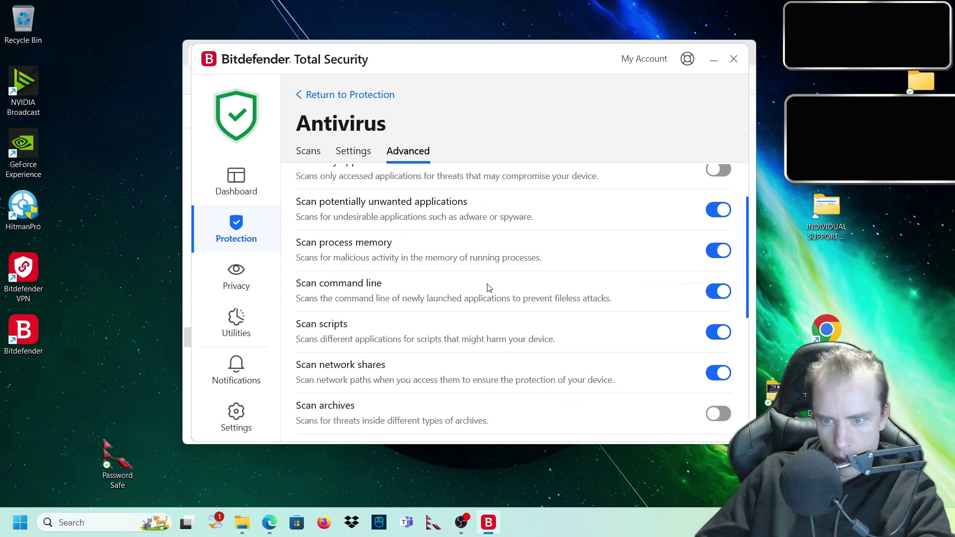
scroll(487, 287, "down", 3)
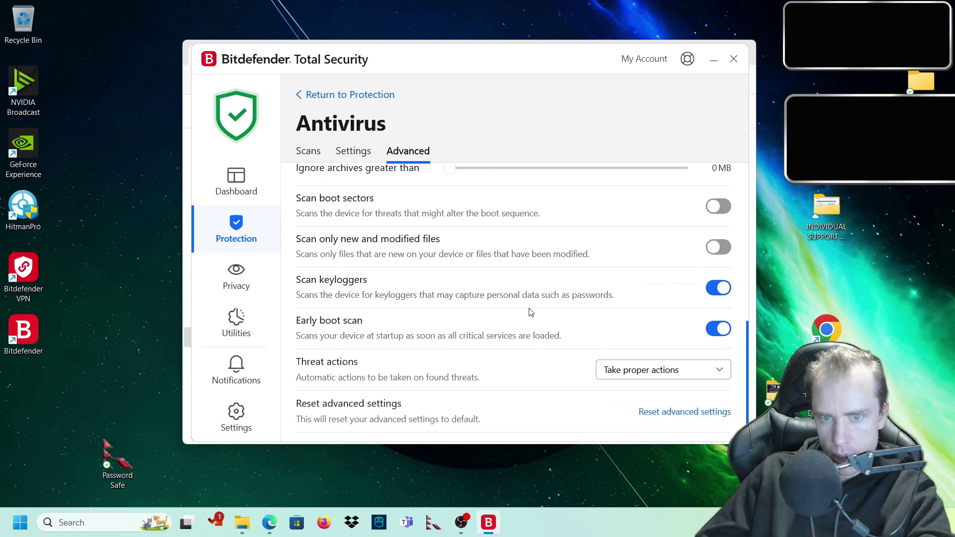
scroll(531, 312, "up", 8)
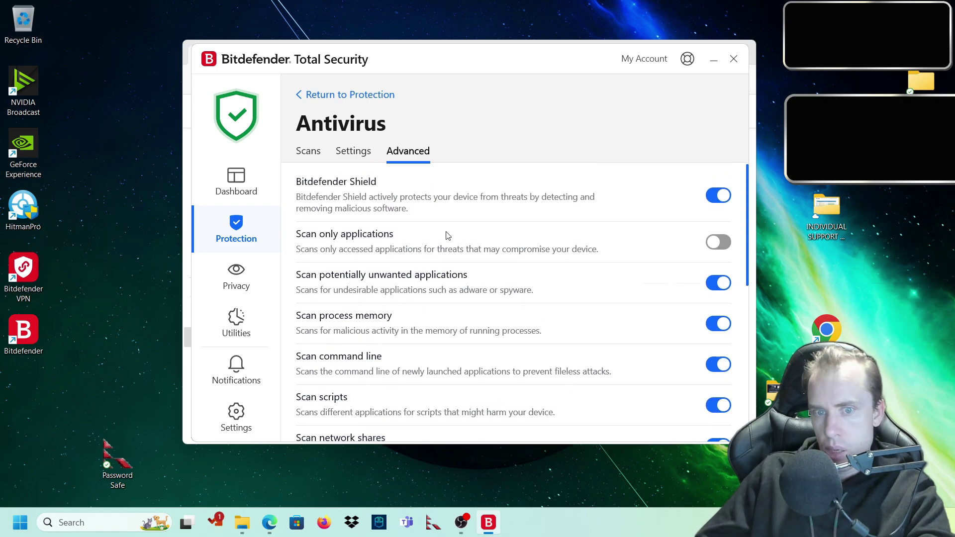
scroll(447, 236, "down", 8)
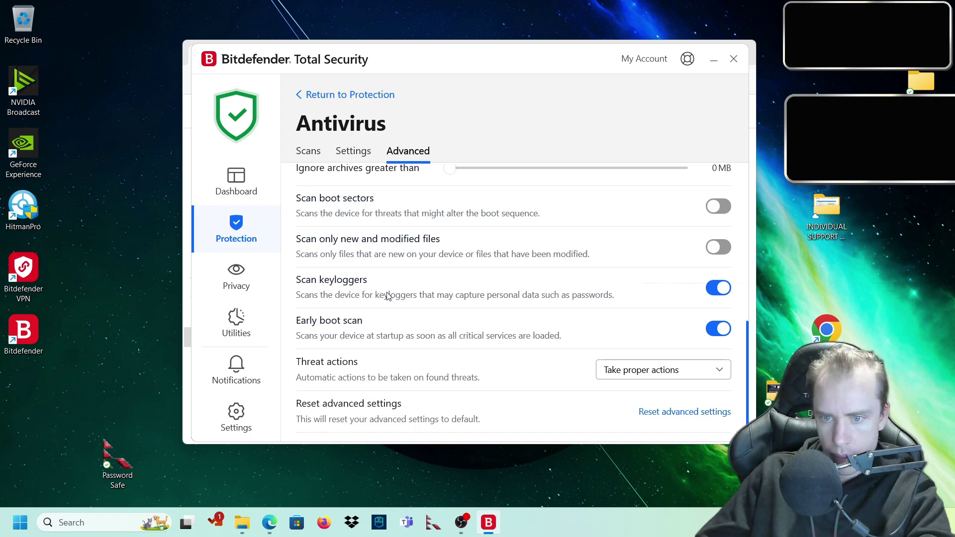
scroll(386, 296, "up", 8)
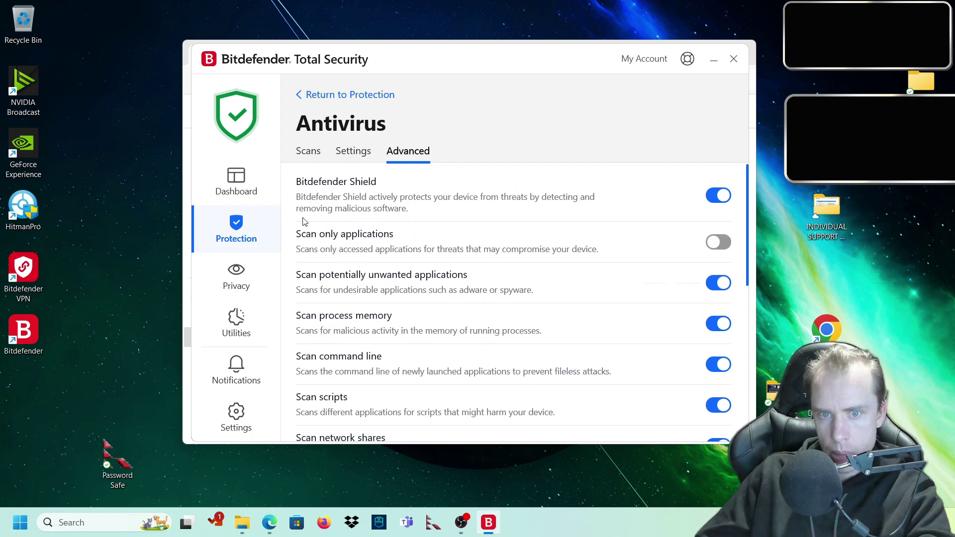
Step: Return to the antivirus scans and stop the running Bitdefender Full System Scan
left_click(315, 155)
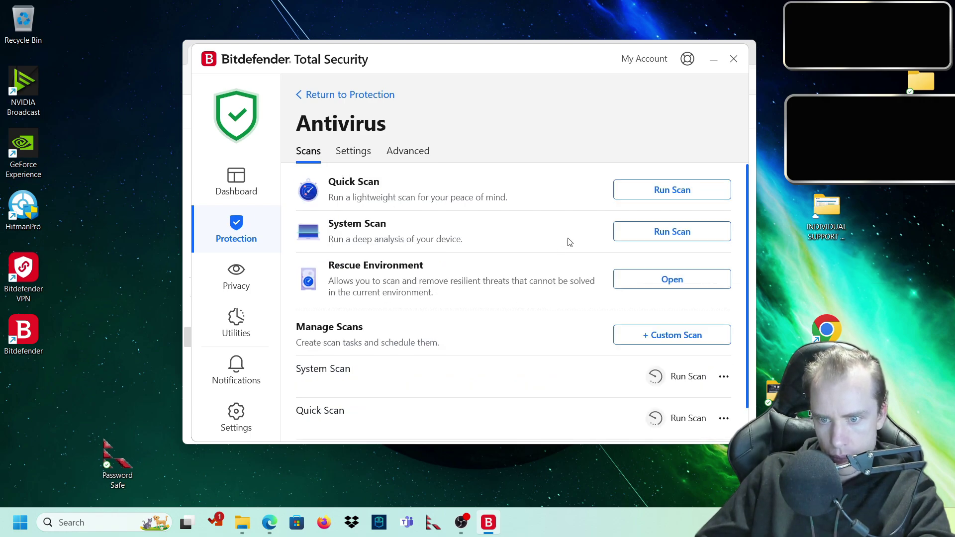
left_click(679, 336)
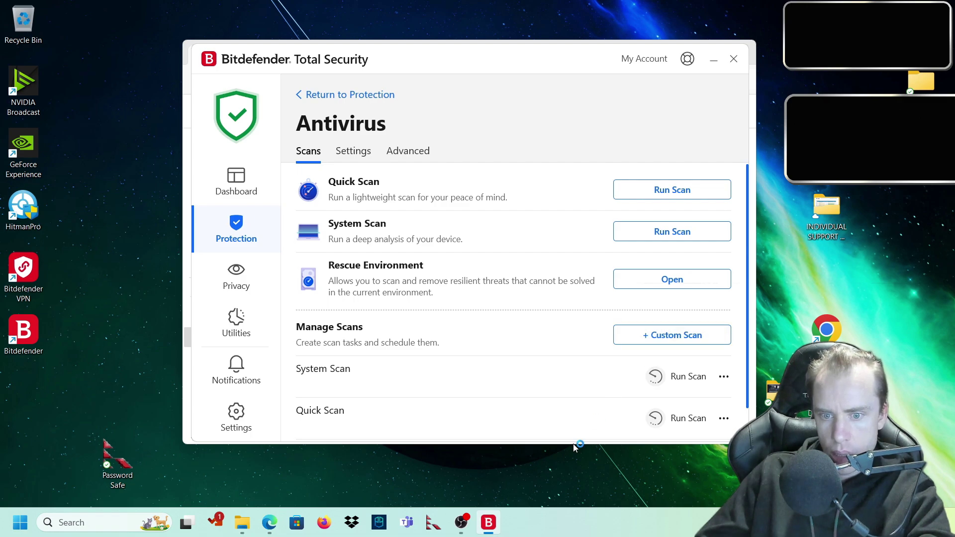
left_click(717, 516)
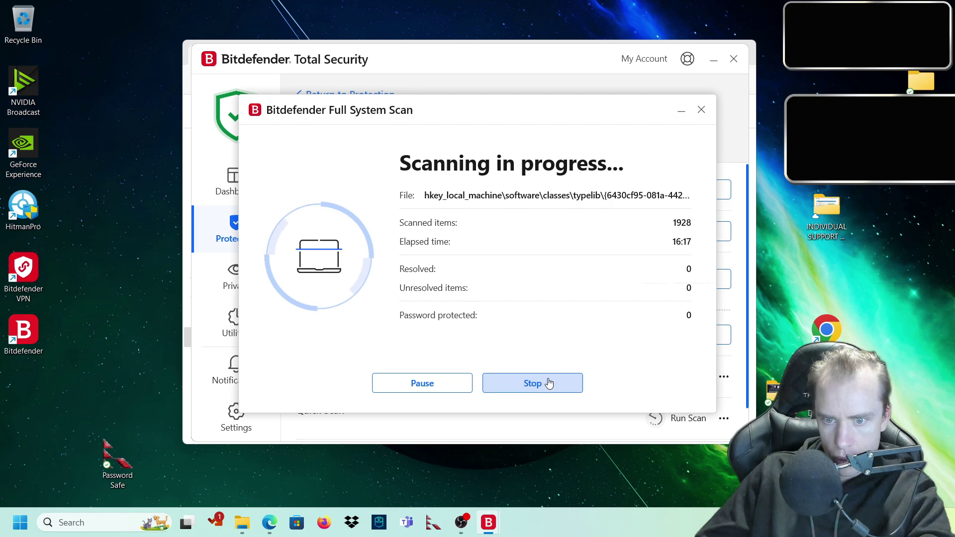
left_click(549, 383)
key("Return")
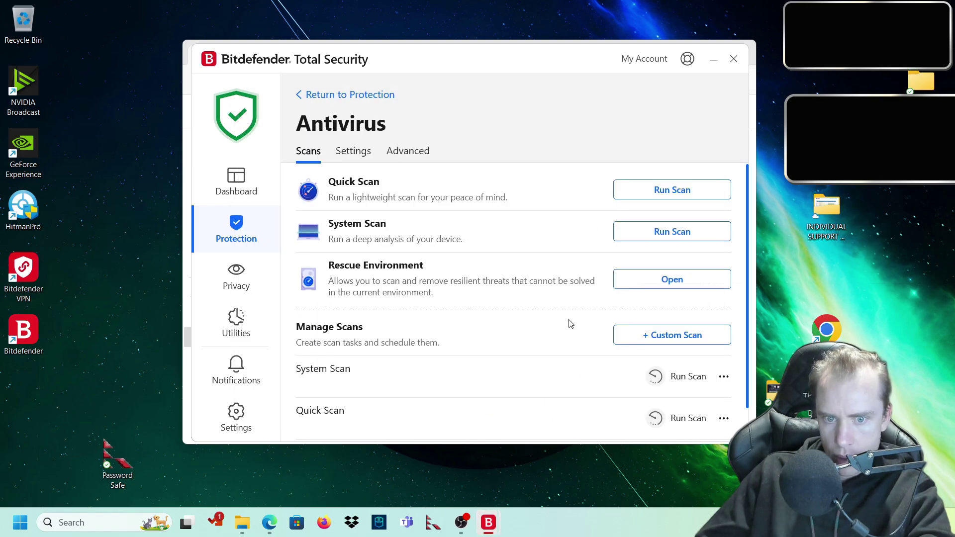
Step: Look at the blank custom scan setup, cancel it, and check the ALL DRIVE SCAN task under Manage Scans
left_click(660, 338)
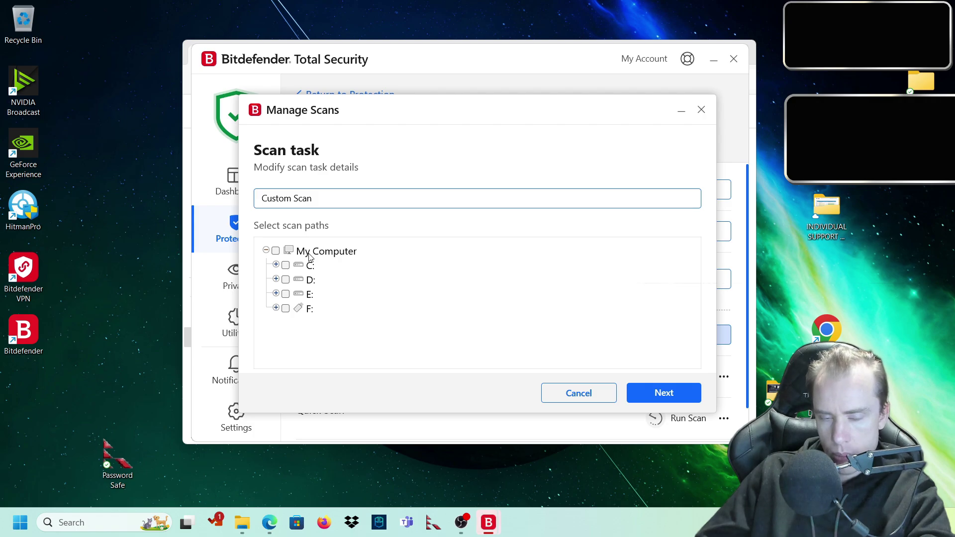
left_click(573, 393)
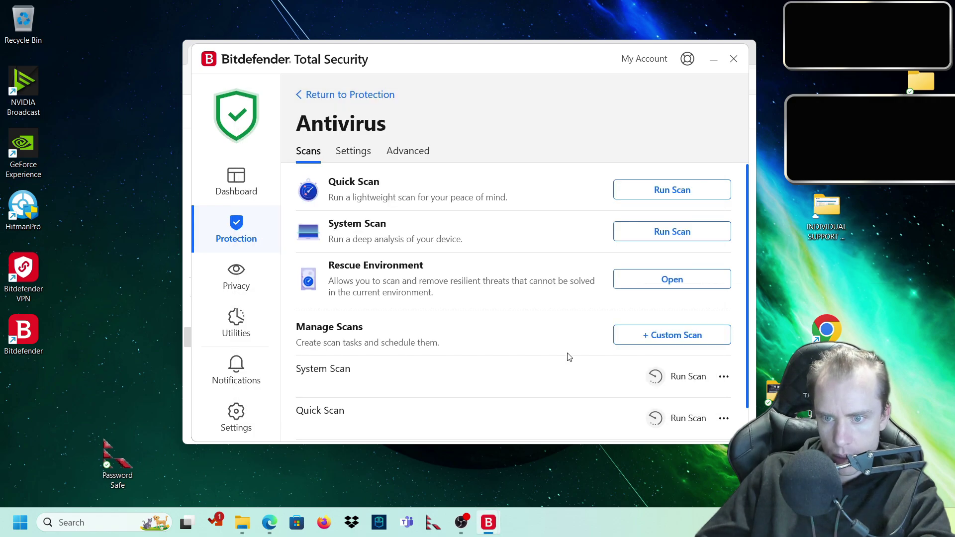
scroll(554, 337, "down", 1)
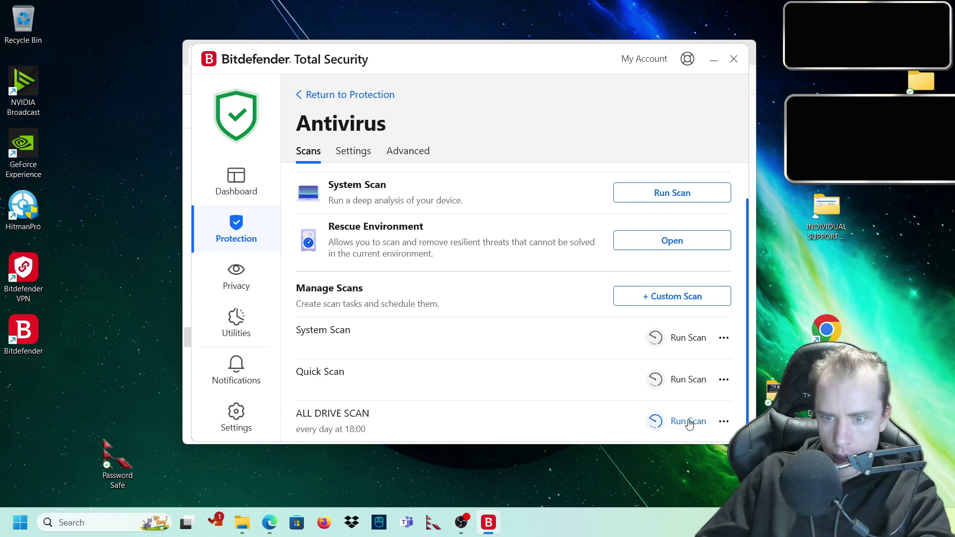
Step: Look over the privacy features, return to the protection features, and turn on Cryptomining Protection
left_click(237, 278)
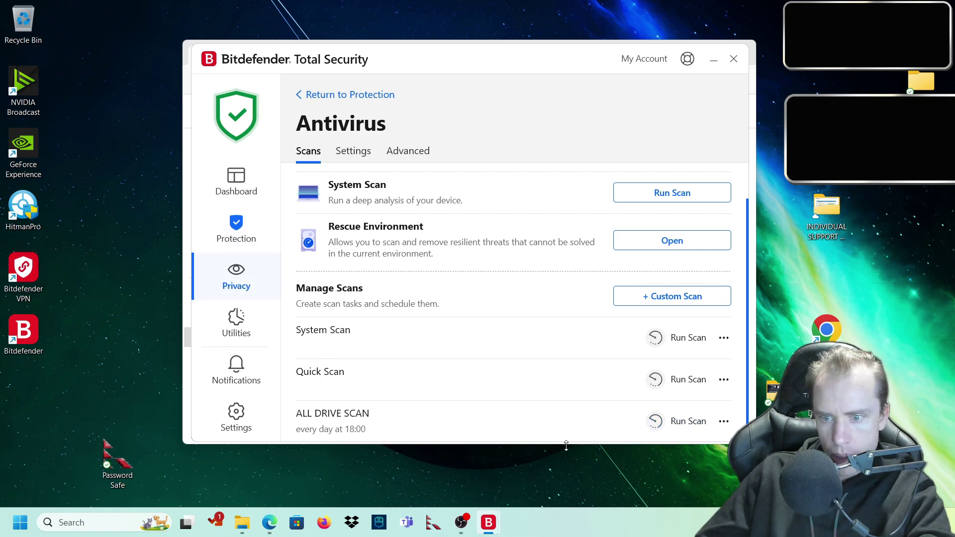
left_click(720, 522)
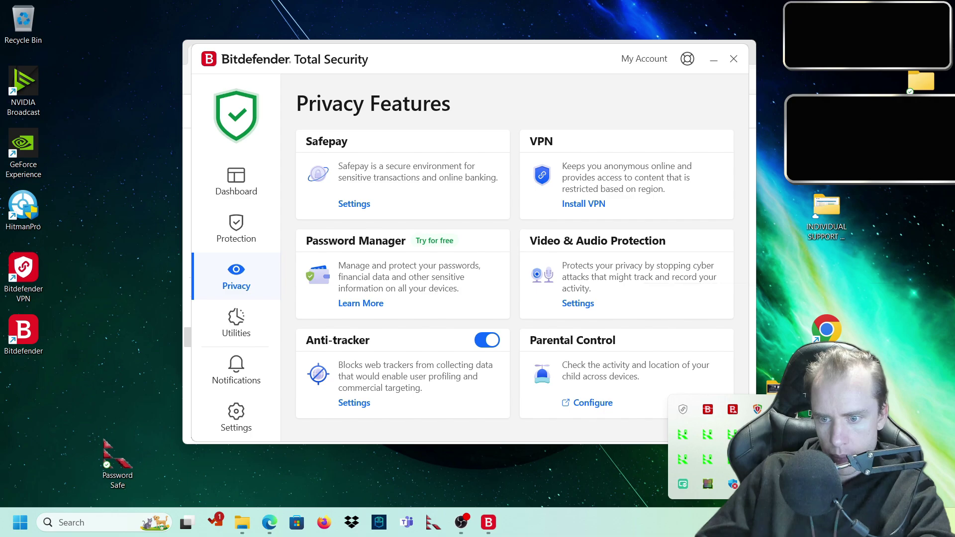
left_click(708, 411)
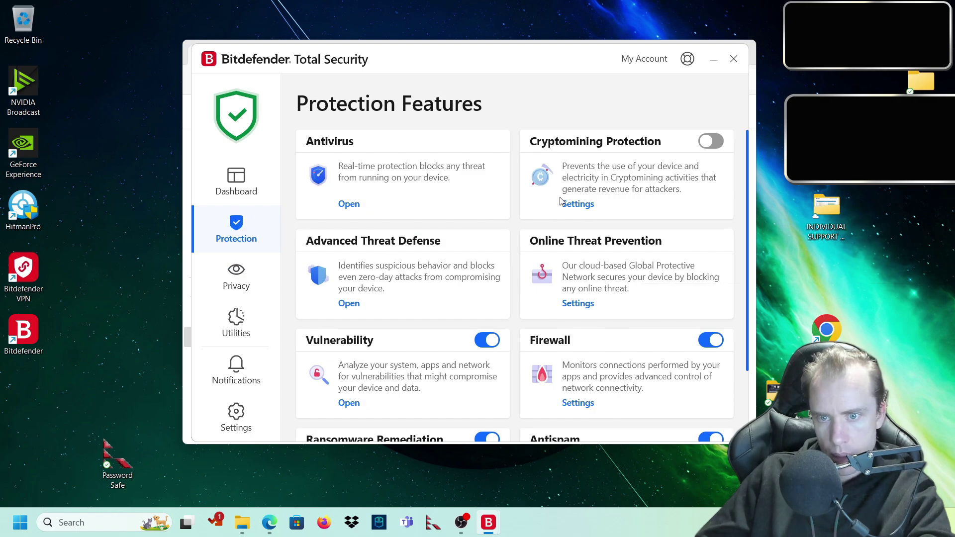
left_click(711, 142)
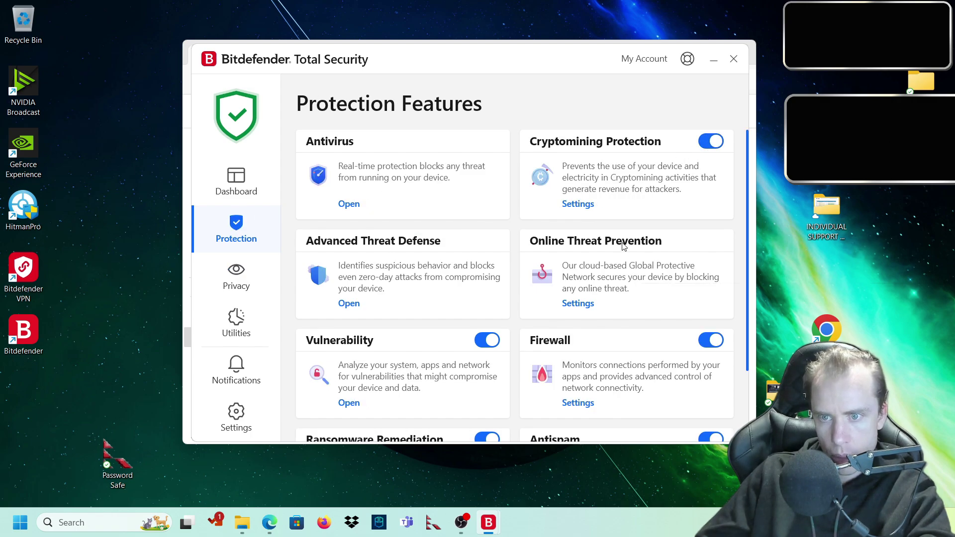
Step: Review the Advanced Threat Defense status and settings, and return to the protection features overview
left_click(349, 304)
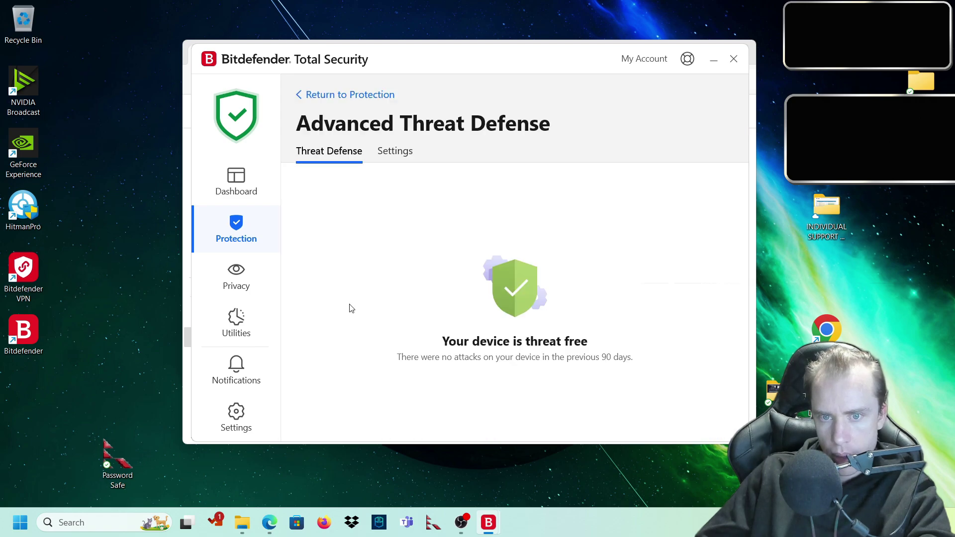
left_click(403, 152)
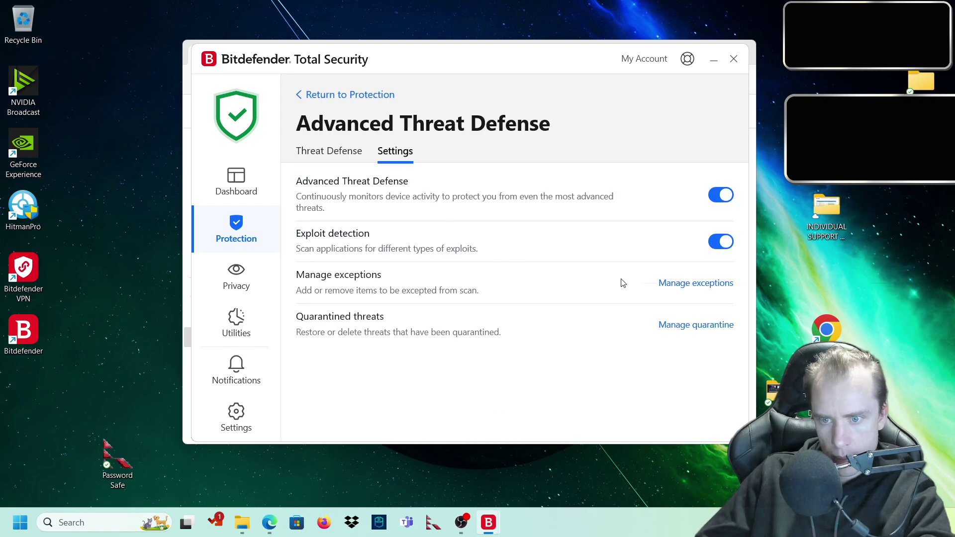
left_click(329, 155)
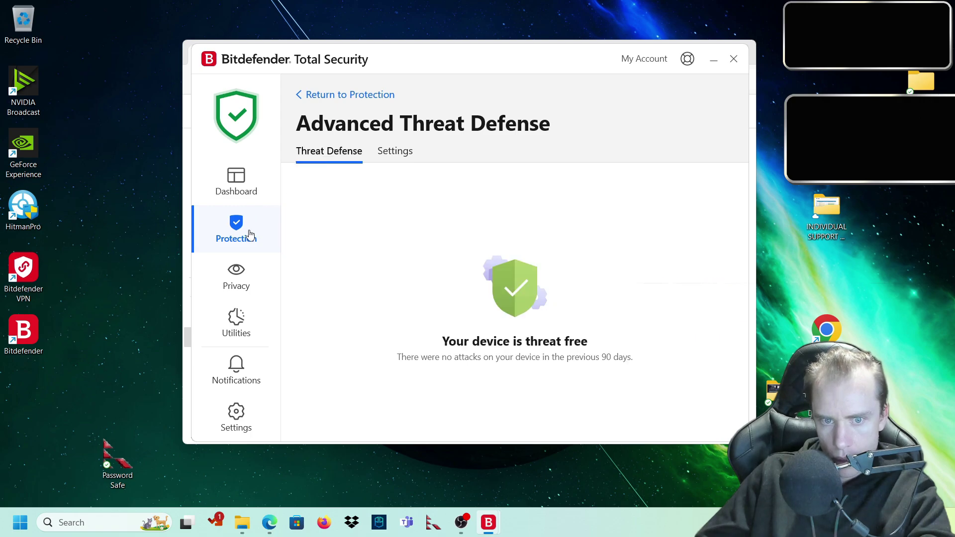
left_click(251, 234)
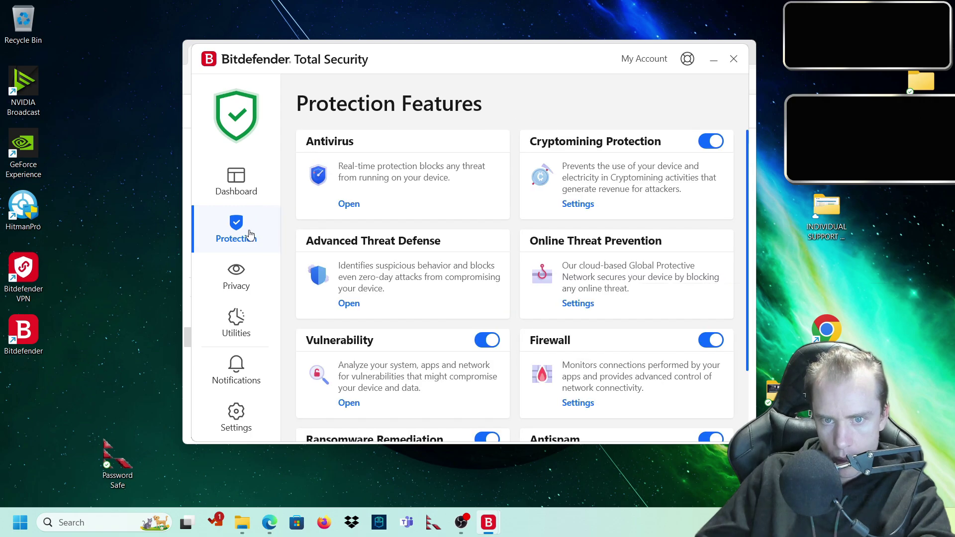
Step: Examine the exceptions, web protection and network protection options in the Online Threat Prevention settings
left_click(583, 308)
scroll(647, 295, "down", 5)
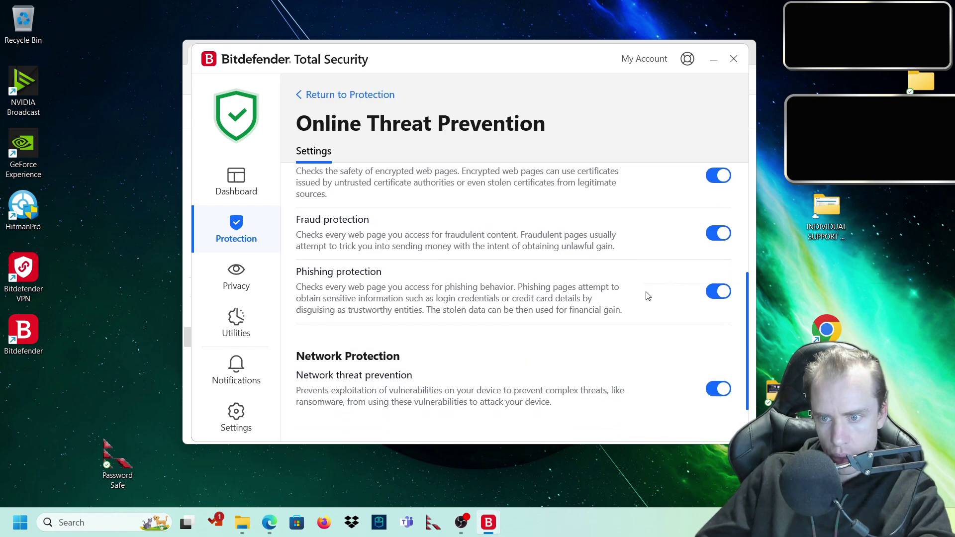
scroll(647, 295, "up", 2)
scroll(647, 296, "up", 4)
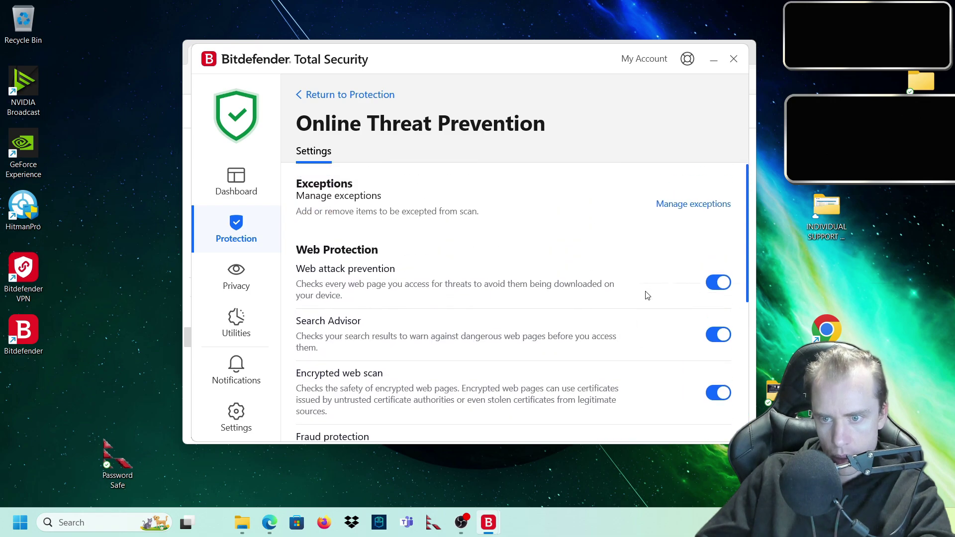
Step: Check the Online Threat Prevention exceptions list, review the web, network and email protection options, and return to the protection features
left_click(685, 204)
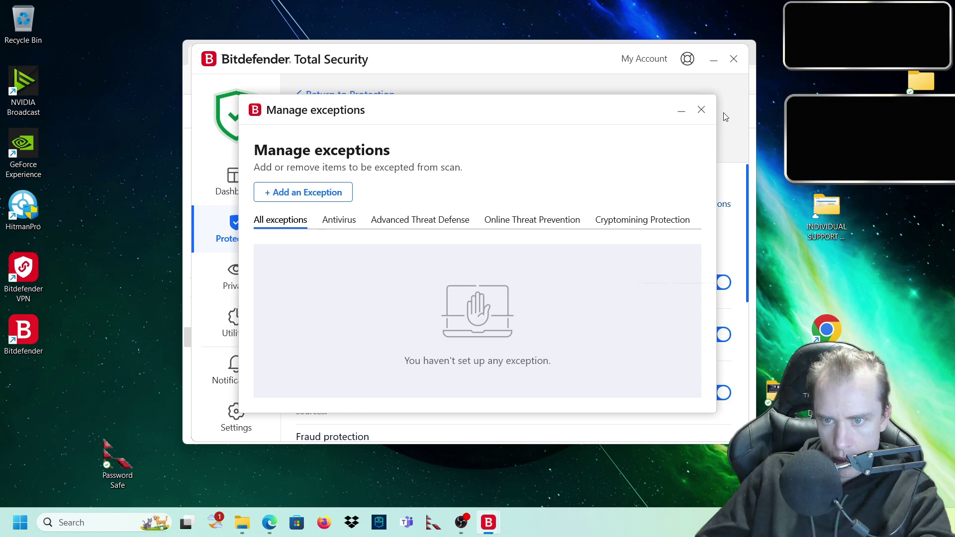
left_click(701, 110)
scroll(554, 251, "down", 4)
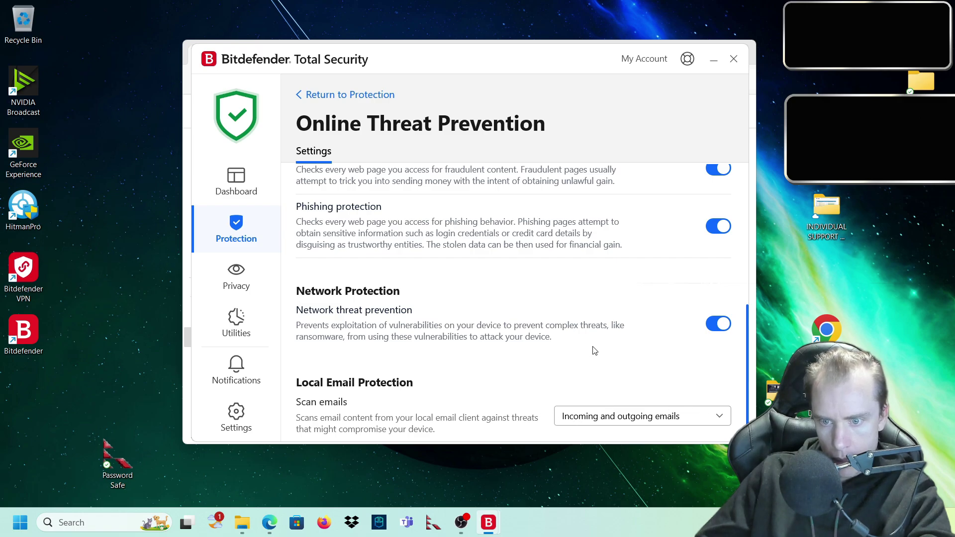
scroll(517, 332, "up", 2)
scroll(517, 332, "up", 3)
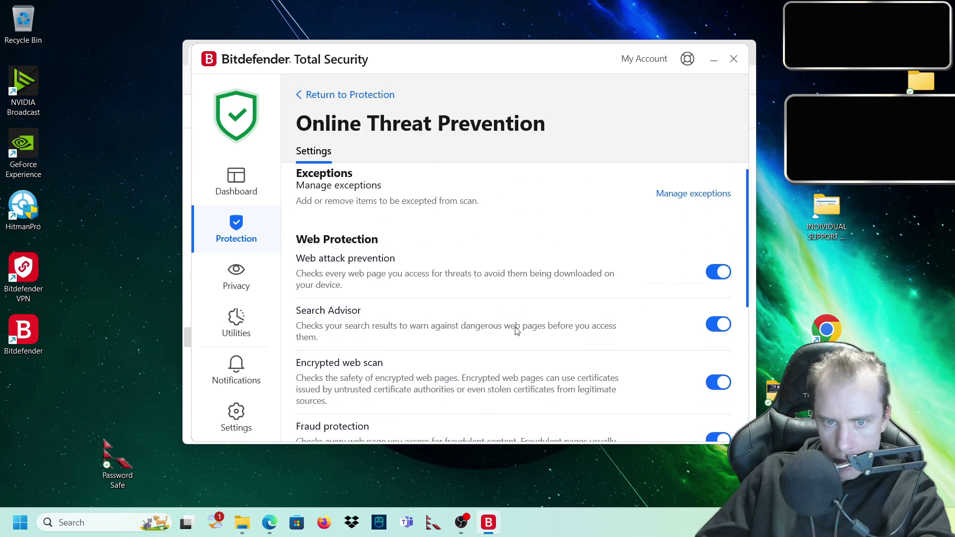
left_click(248, 291)
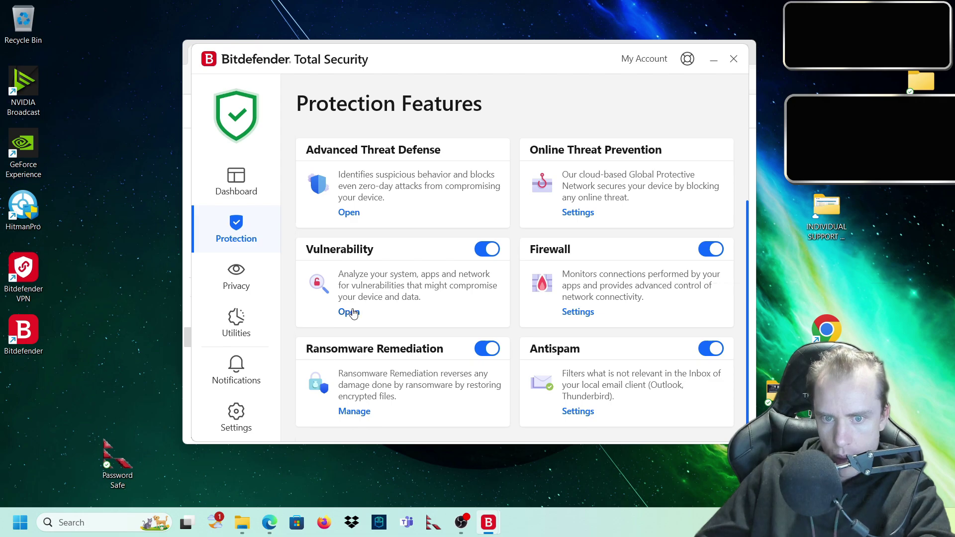
Step: Review the Vulnerability feature's scan, Wi-Fi Security Advisor and settings pages, and return to the protection features
left_click(348, 312)
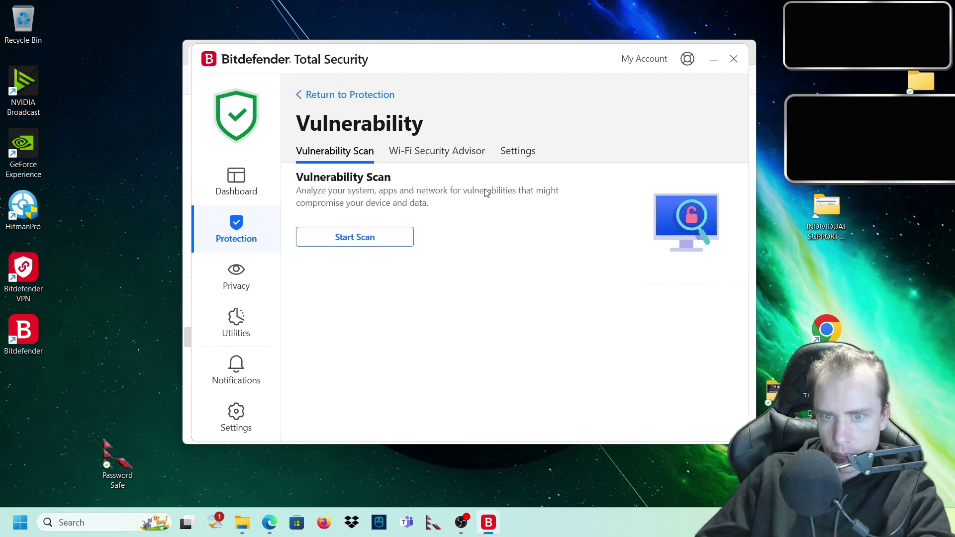
left_click(452, 153)
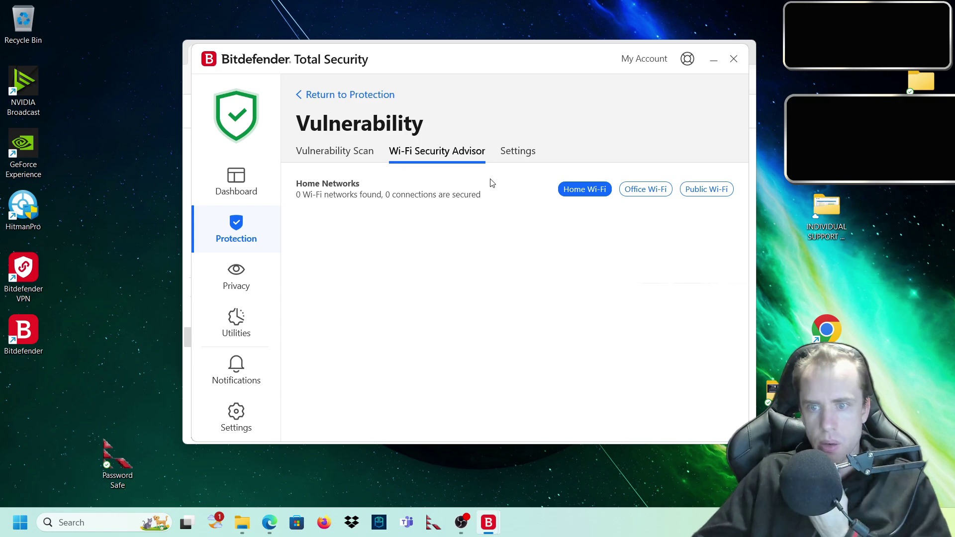
left_click(525, 152)
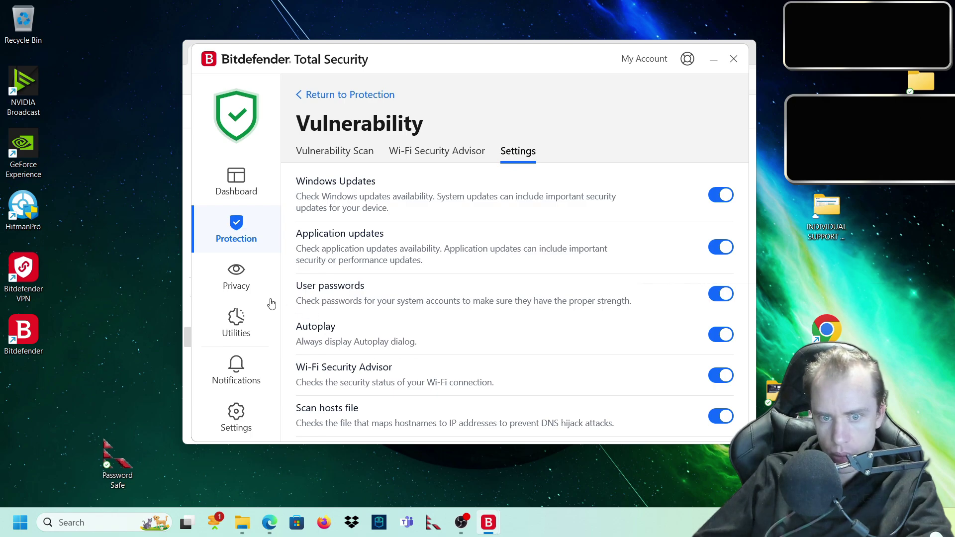
left_click(249, 231)
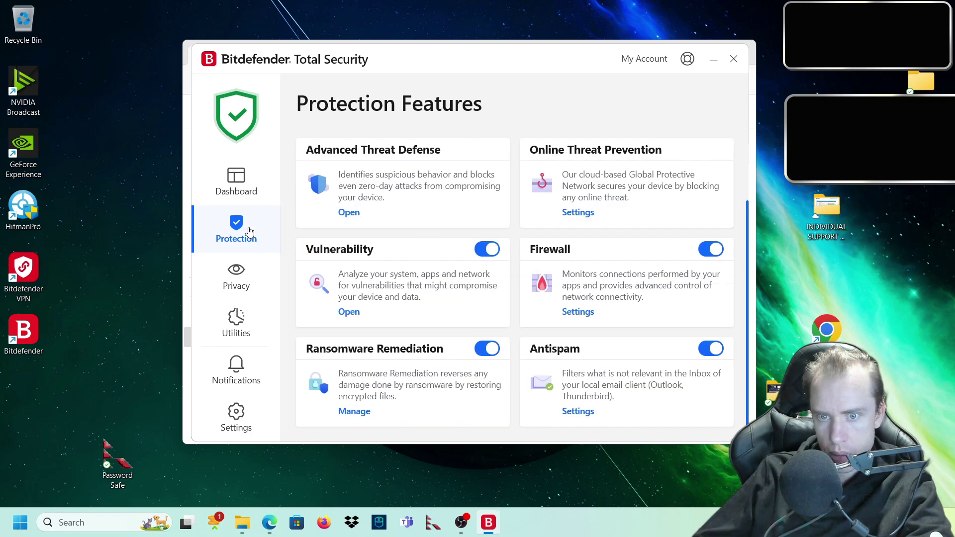
Step: Open the Firewall settings and inspect the OneDrive.exe entry under application access
left_click(584, 314)
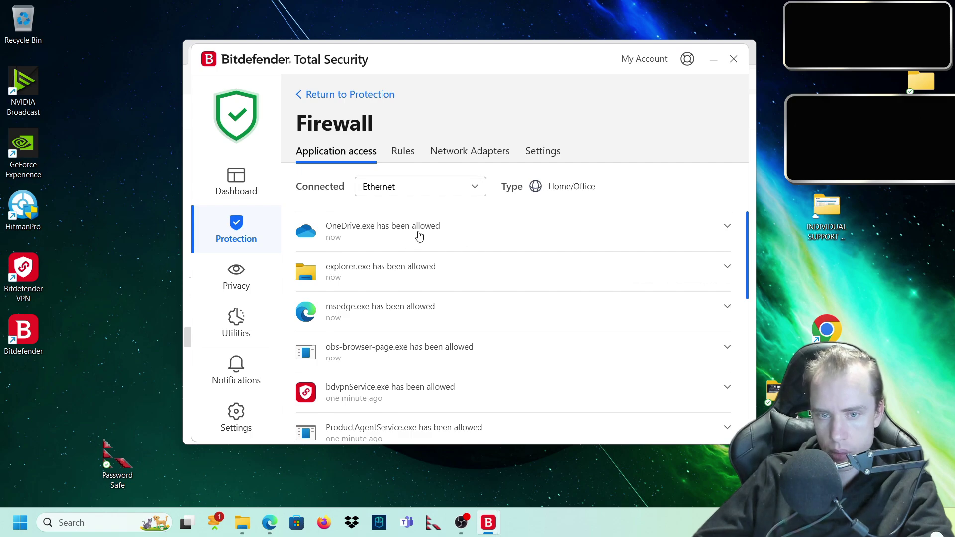
left_click(726, 227)
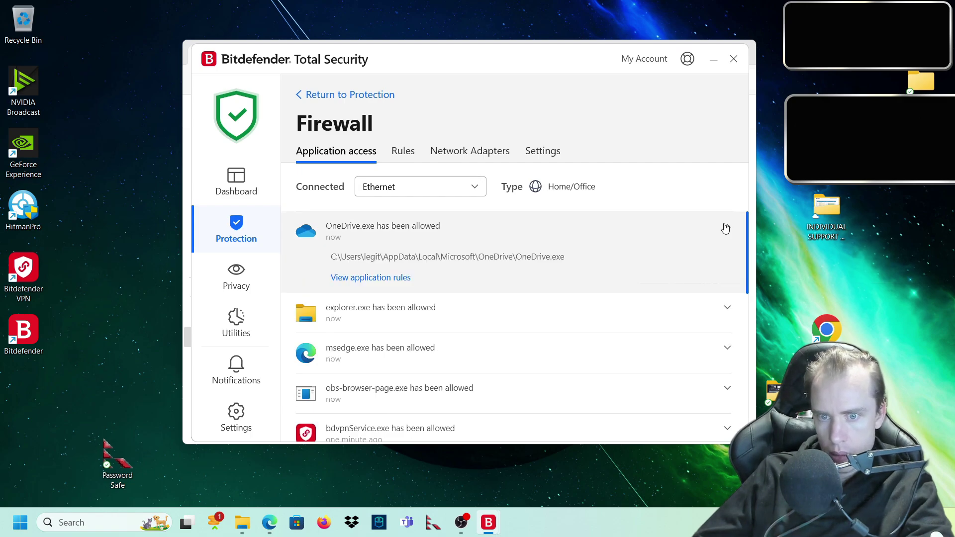
left_click(725, 228)
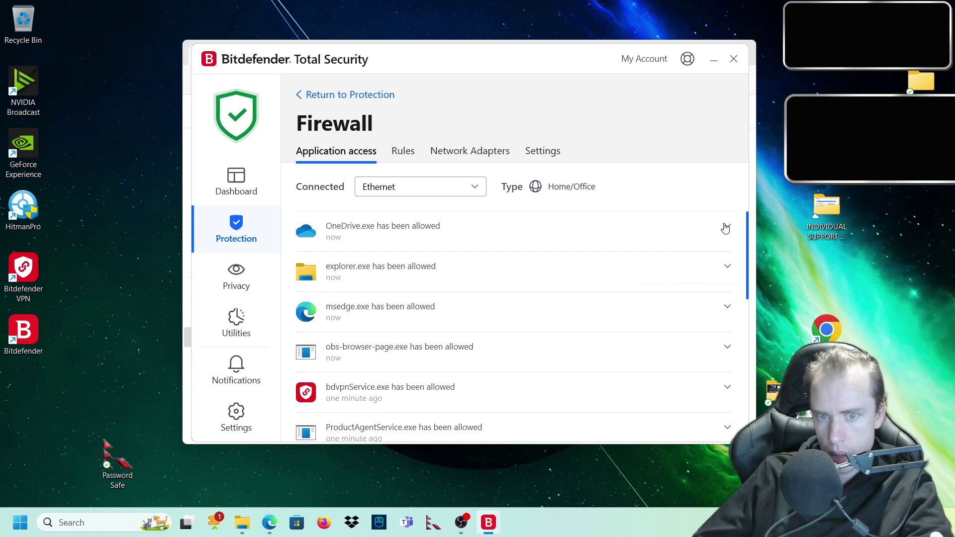
left_click(726, 228)
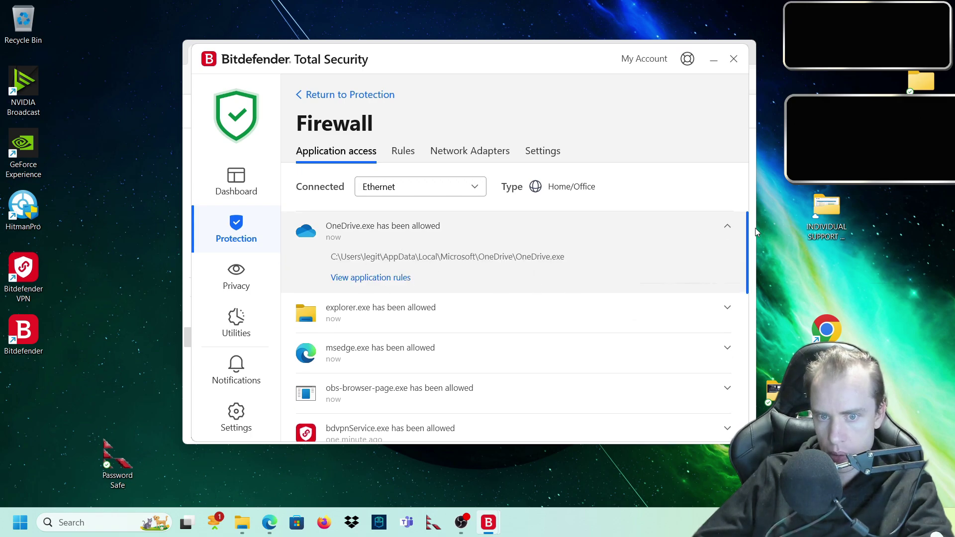
left_click(727, 229)
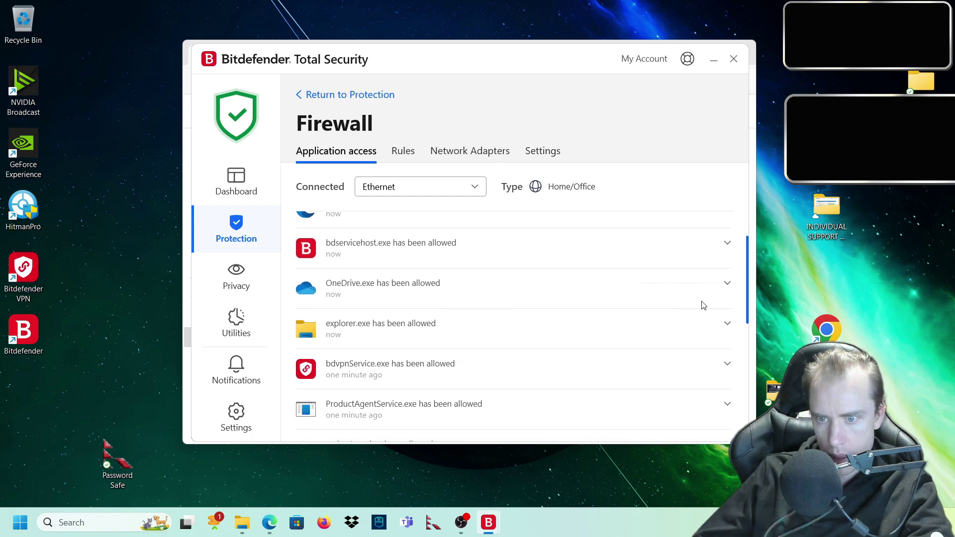
Step: Look through the firewall's allowed applications and inspect the file path of ProductAgentService.exe
scroll(567, 305, "down", 3)
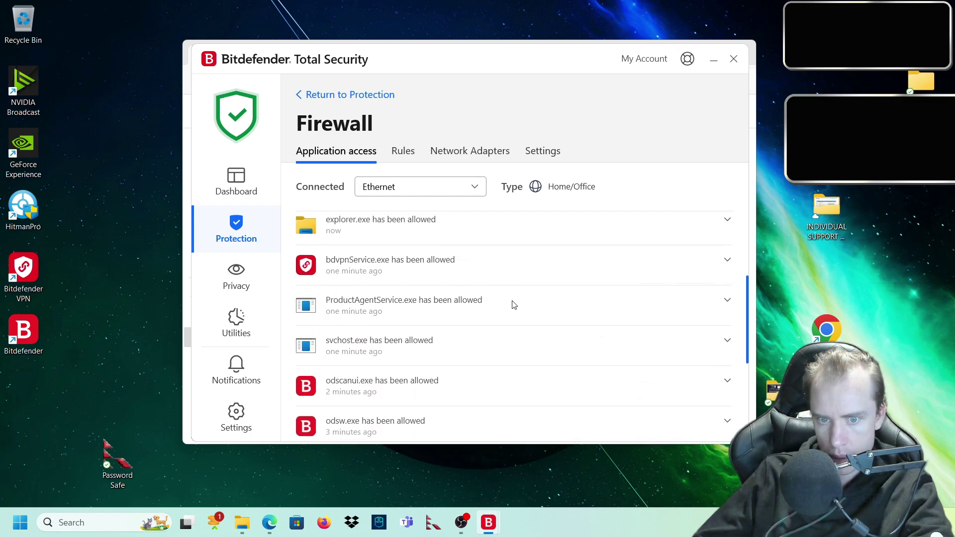
scroll(514, 305, "down", 1)
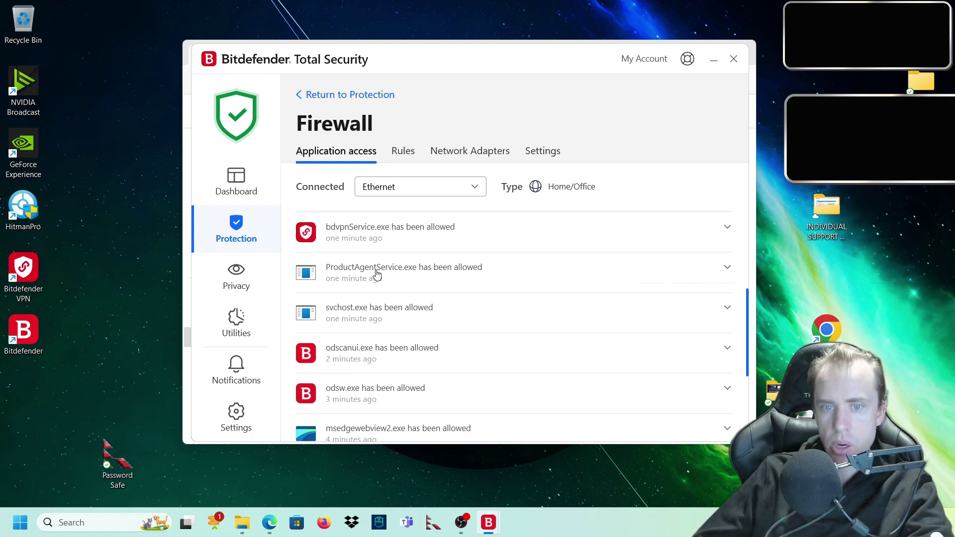
left_click(725, 271)
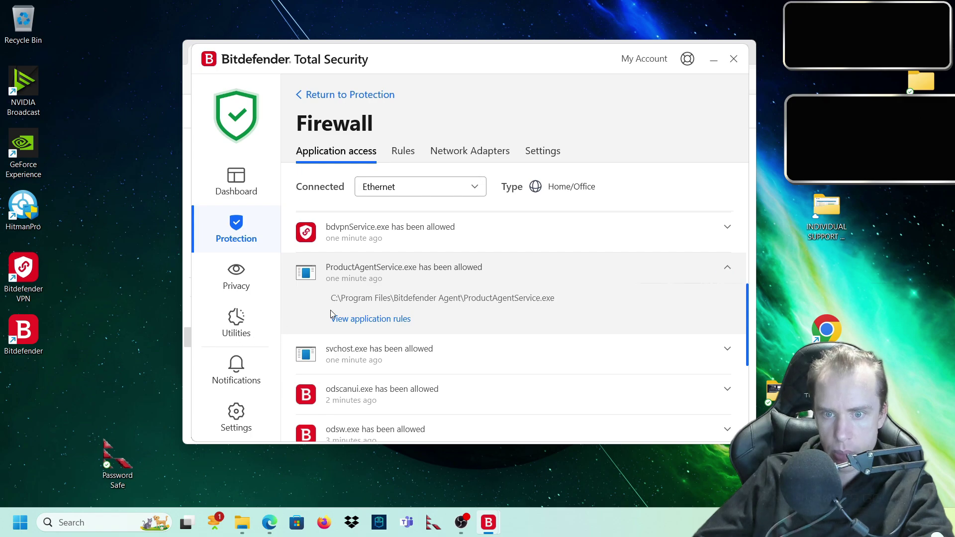
left_click(727, 271)
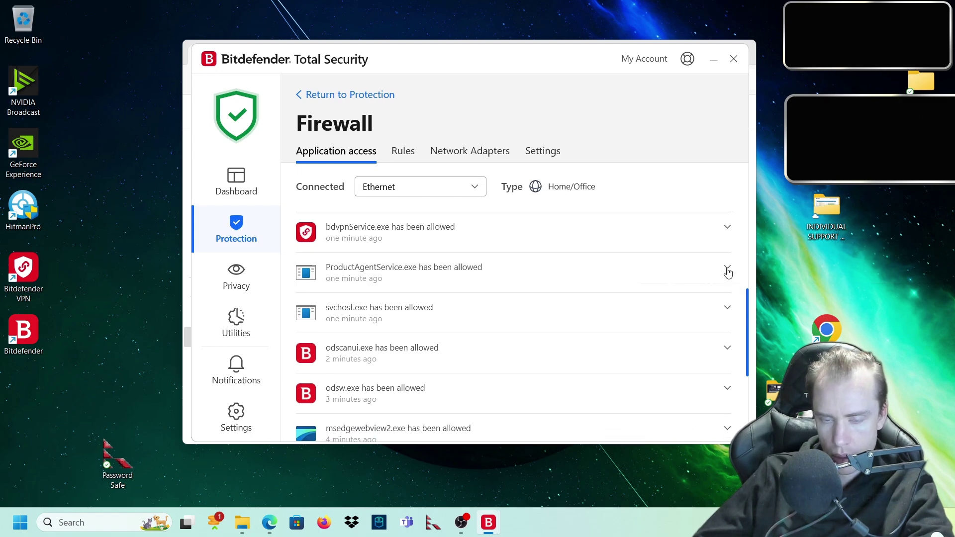
scroll(640, 296, "down", 5)
scroll(398, 348, "up", 5)
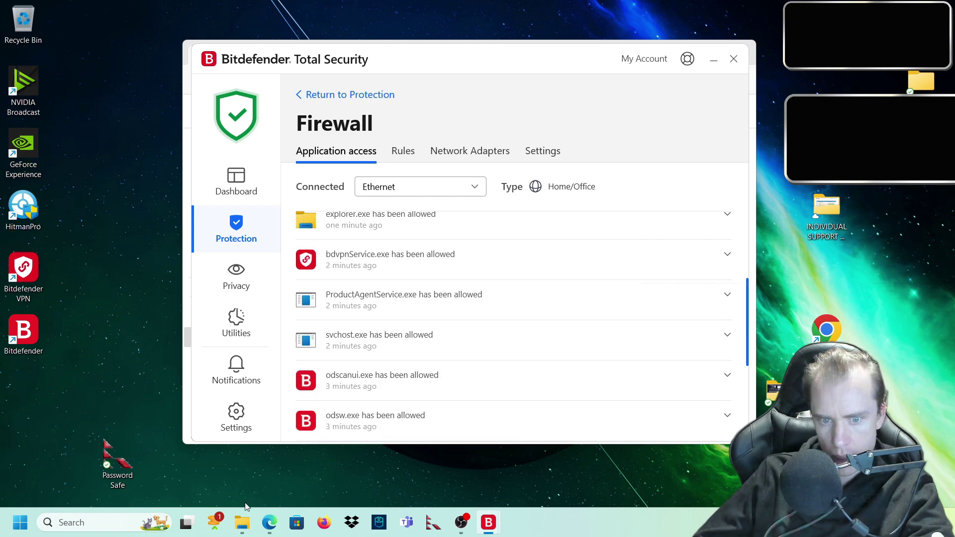
Step: Switch to Edge and research the Bitdefender product agent, reading the file.net page on ProductAgentService.exe and the ghacks.net article on removing Bitdefender Agent
left_click(269, 522)
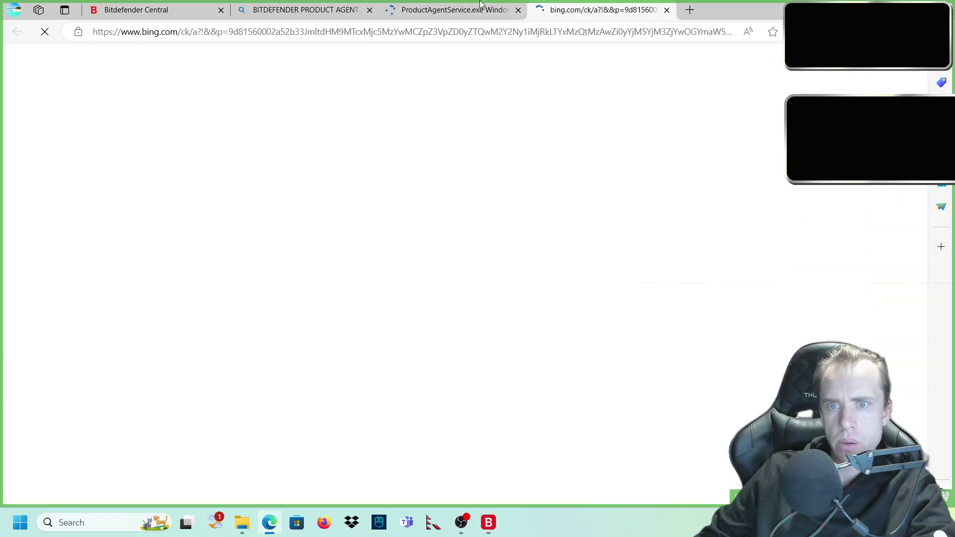
left_click(480, 4)
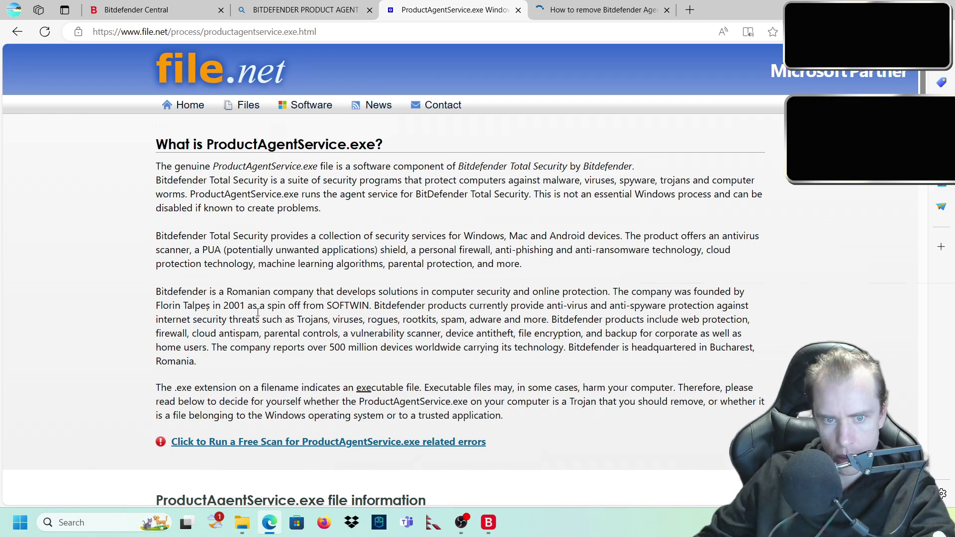
scroll(258, 312, "down", 10)
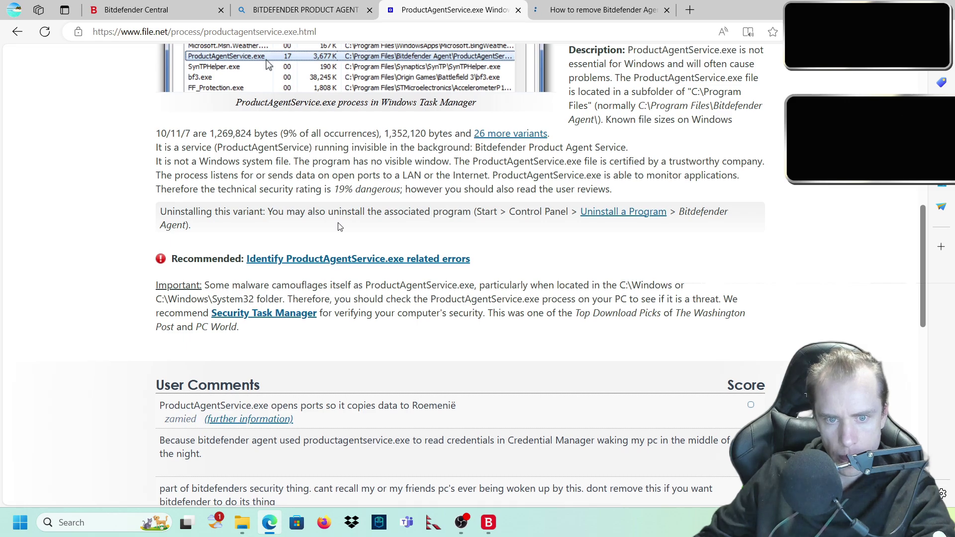
scroll(338, 227, "down", 12)
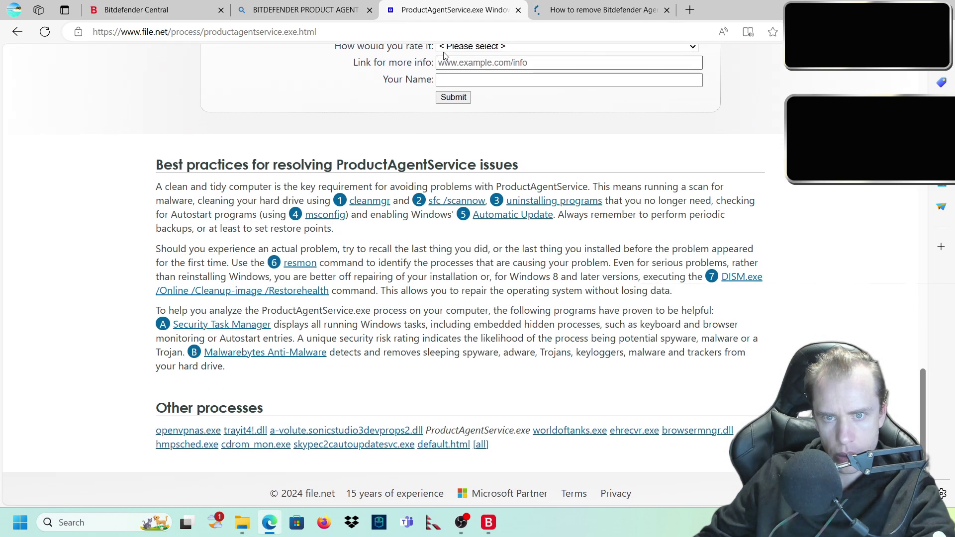
key("ctrl+w")
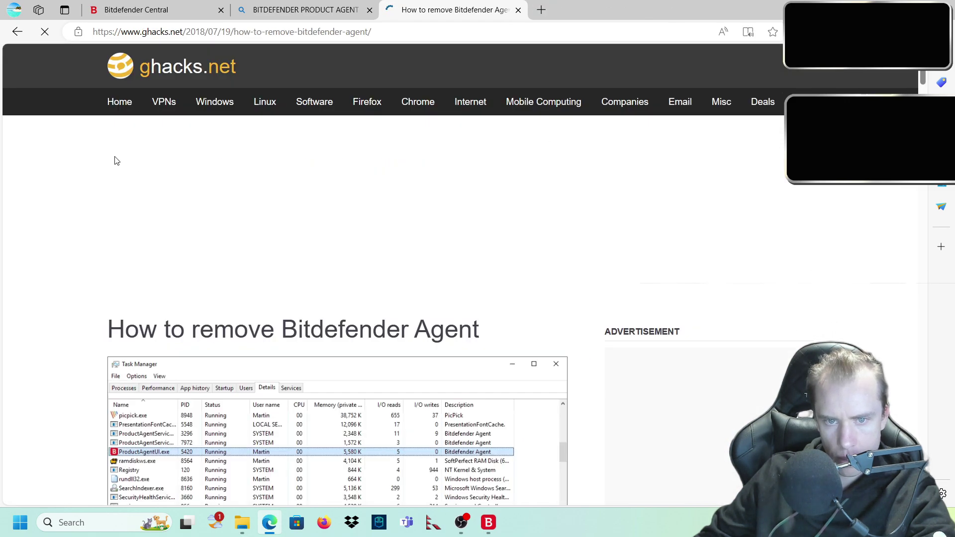
scroll(114, 160, "down", 3)
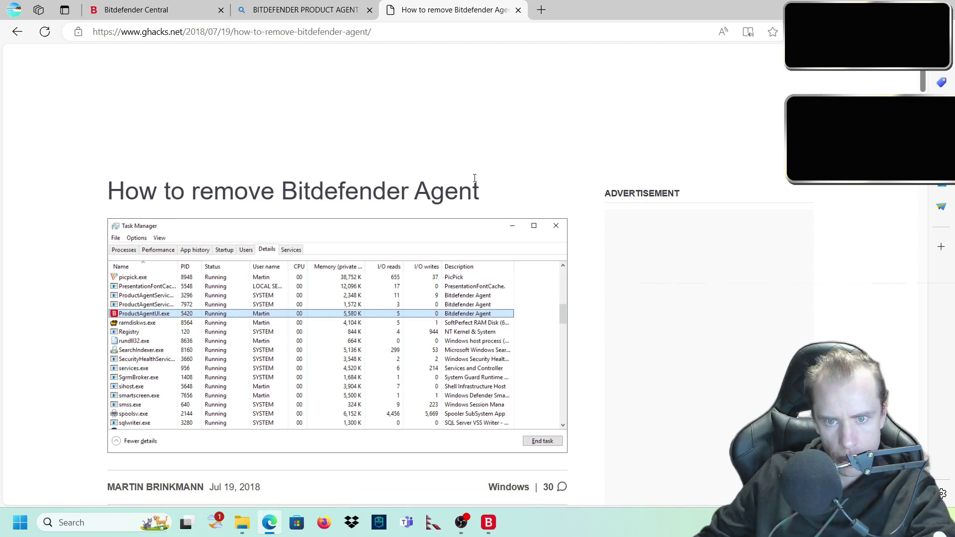
scroll(313, 171, "down", 6)
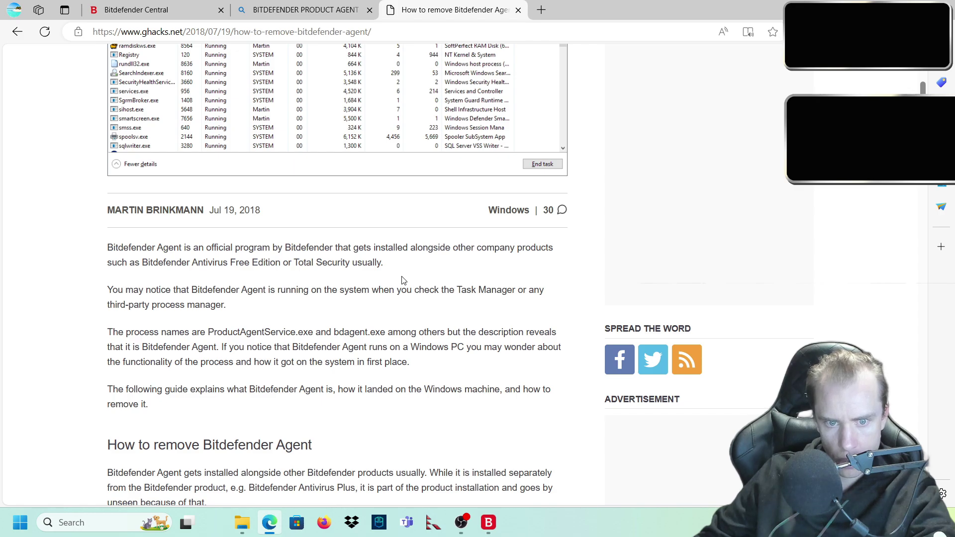
scroll(403, 280, "down", 20)
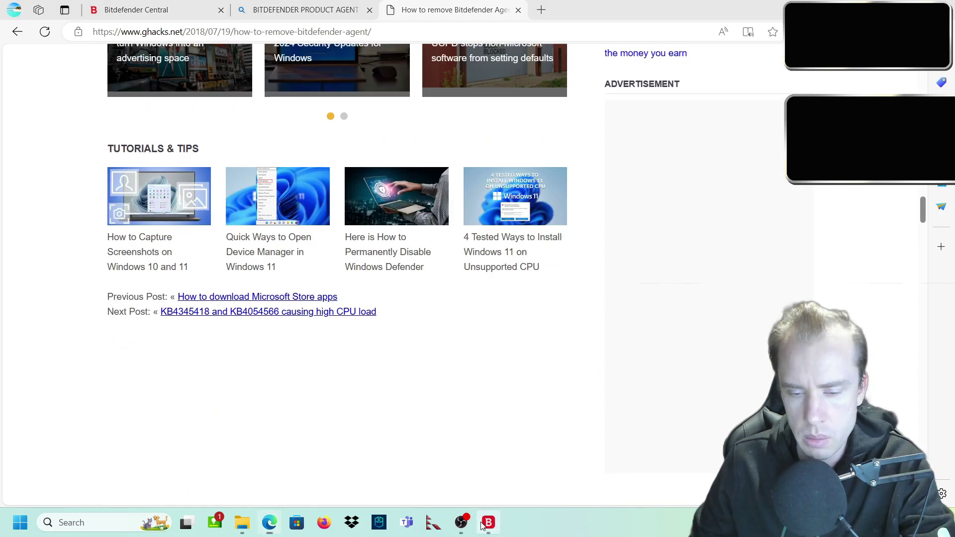
Step: Switch back to Bitdefender and examine the rest of the firewall's application access list, including the details of msedgewebview2.exe
left_click(488, 522)
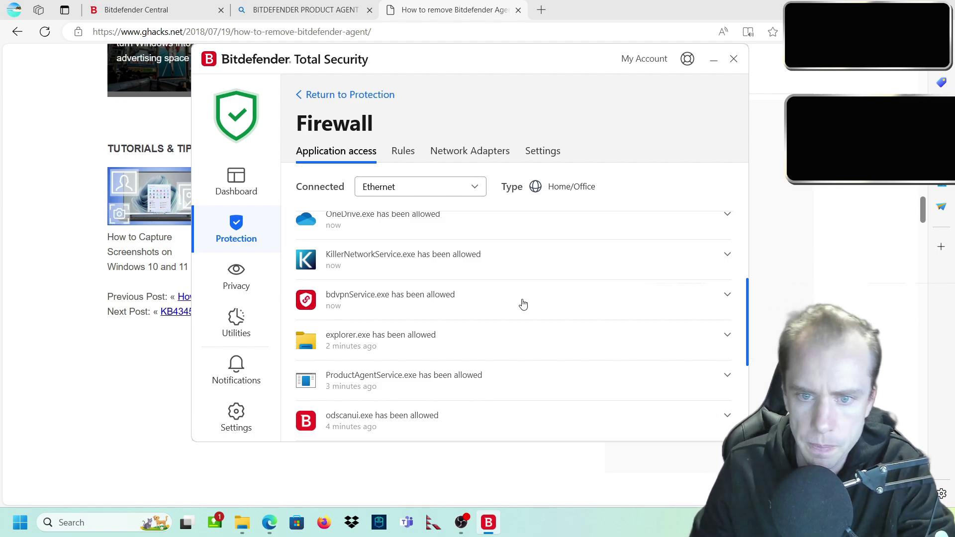
scroll(512, 290, "down", 1)
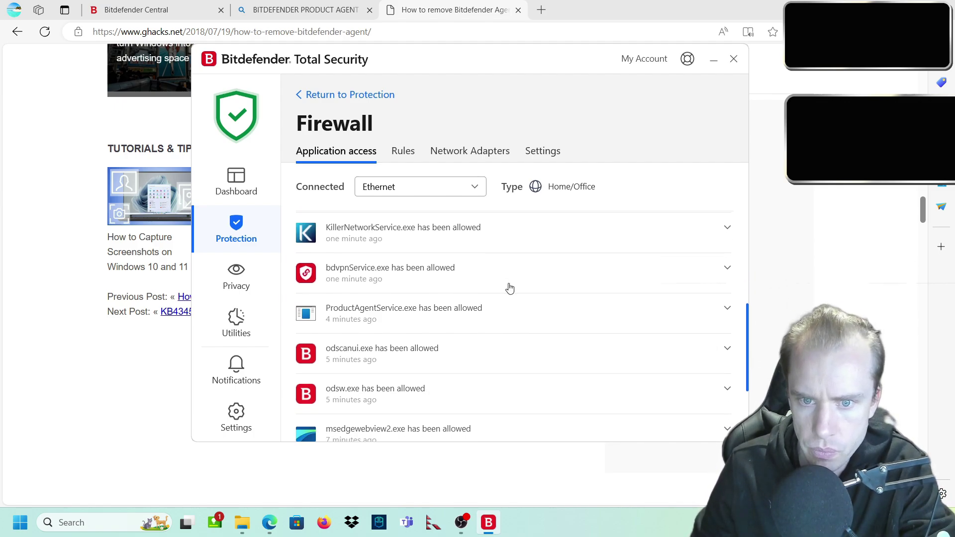
scroll(510, 289, "up", 1)
scroll(510, 289, "down", 2)
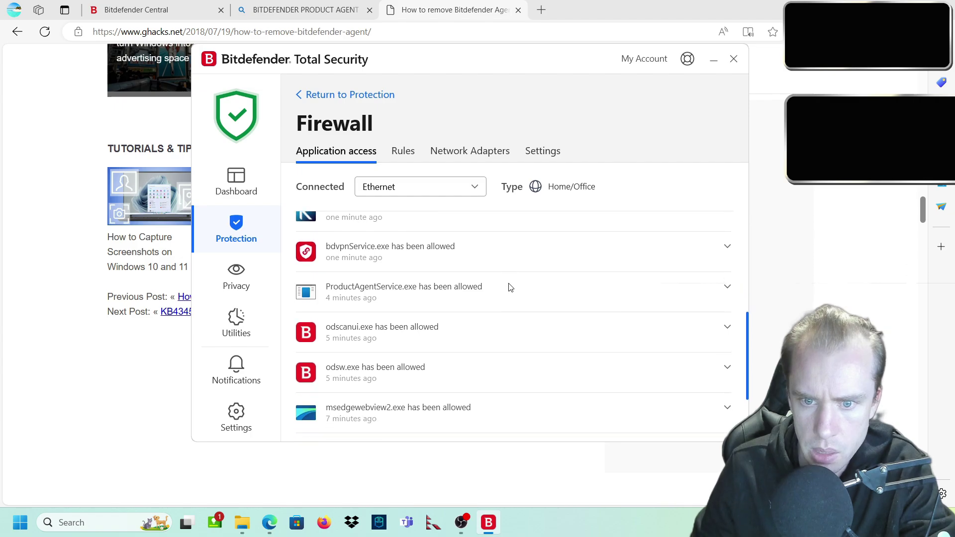
scroll(510, 289, "down", 2)
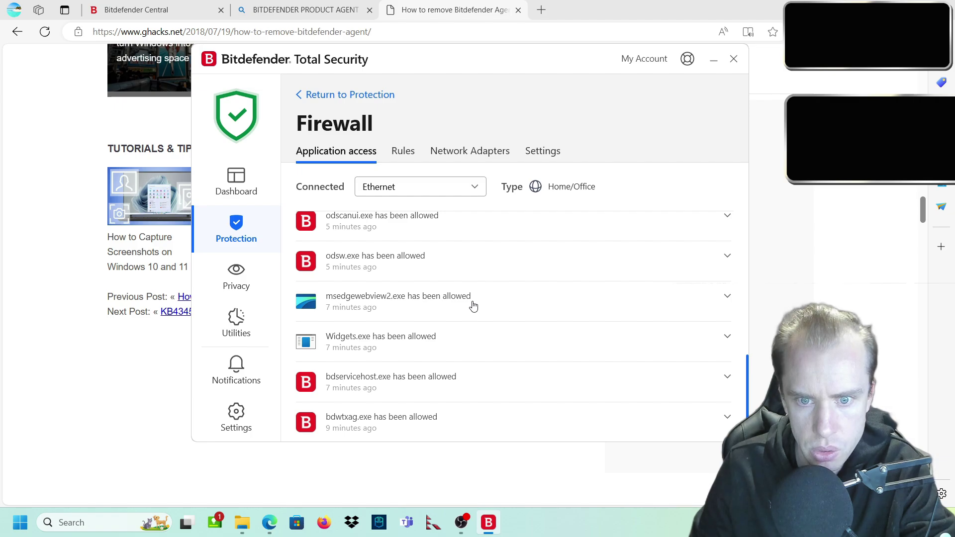
left_click(728, 298)
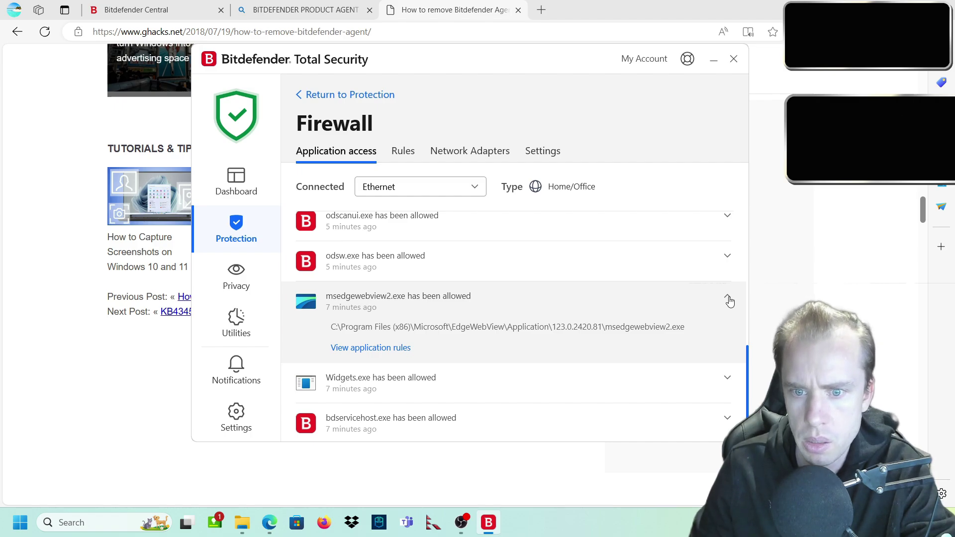
left_click(728, 300)
scroll(609, 292, "up", 10)
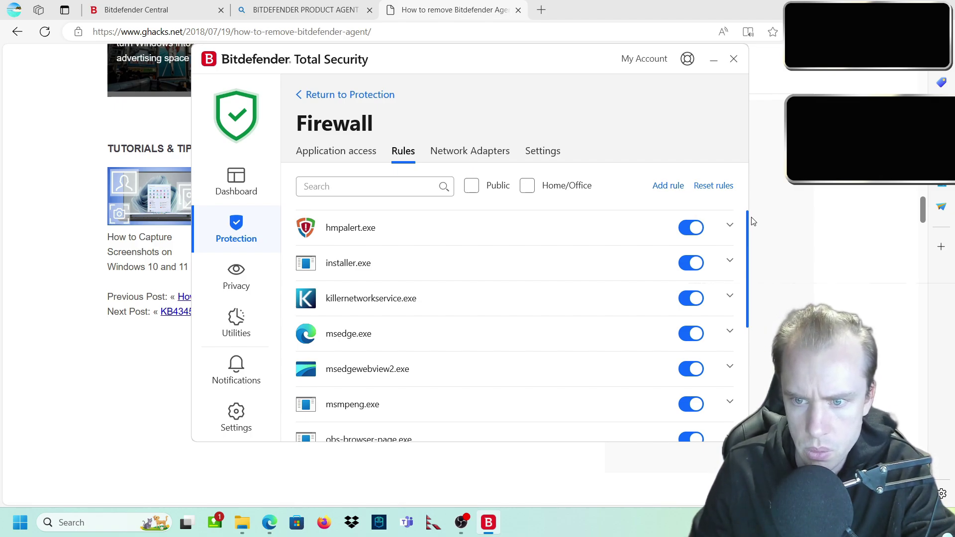
Step: Inspect the hmpalert.exe firewall rule and the Direction options in its rule editor, discarding any changes
left_click_drag(752, 221, 732, 185)
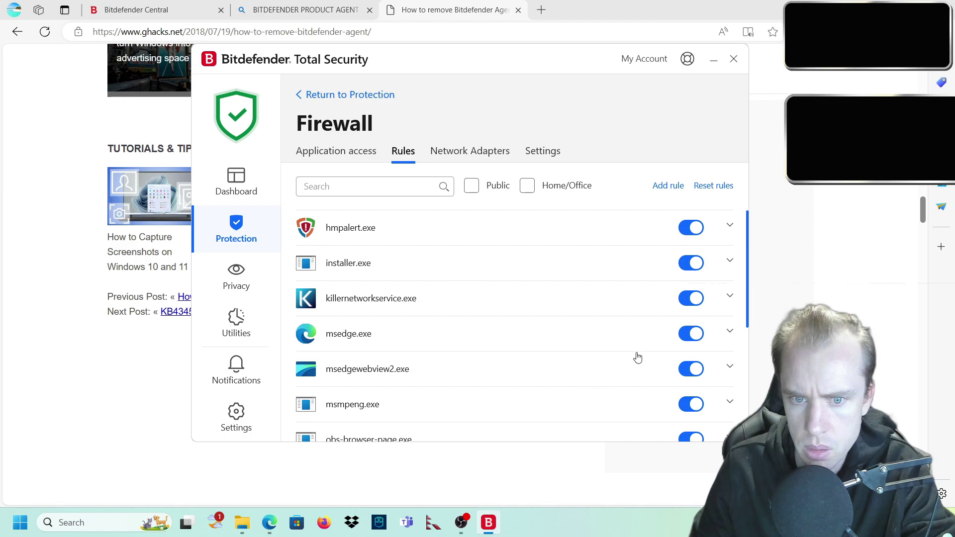
left_click(729, 226)
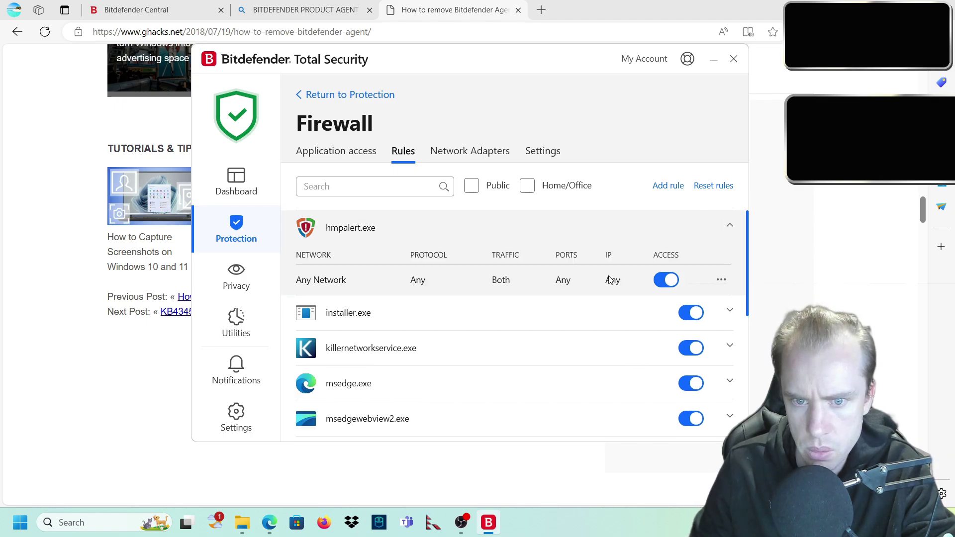
left_click(722, 280)
left_click(713, 301)
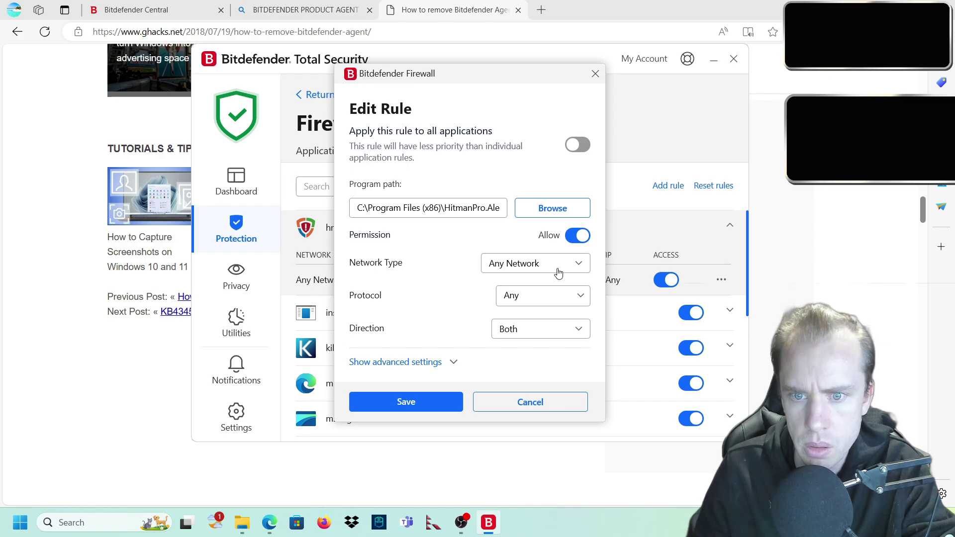
left_click(578, 332)
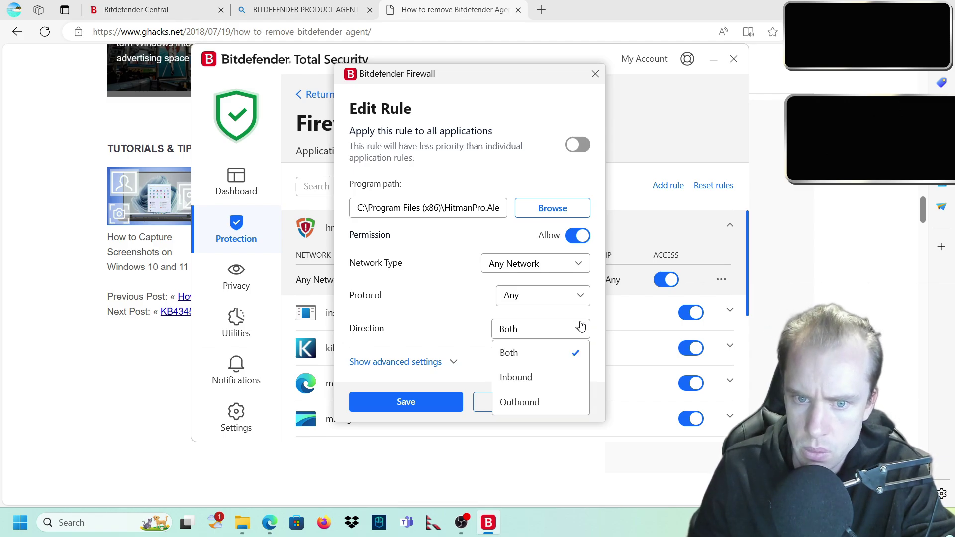
left_click(567, 378)
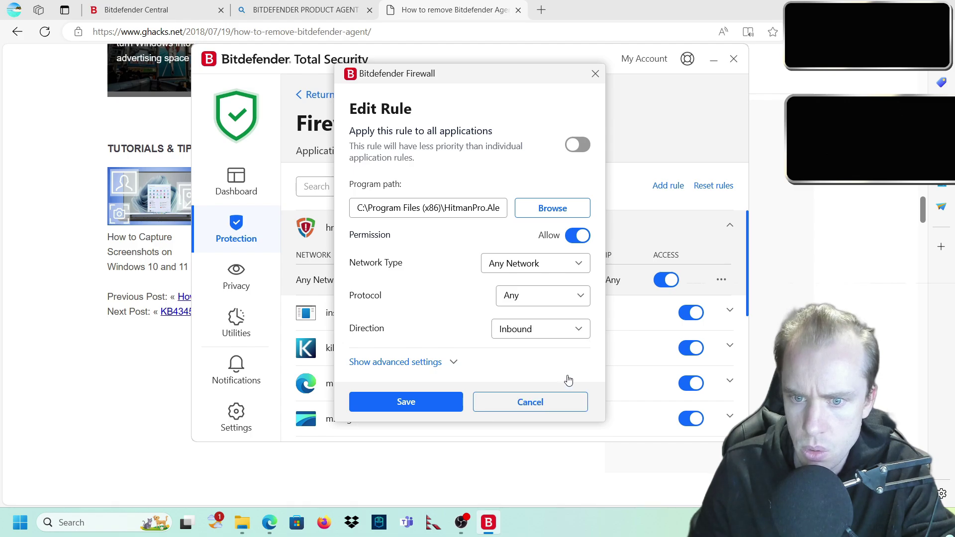
left_click(579, 333)
left_click(566, 348)
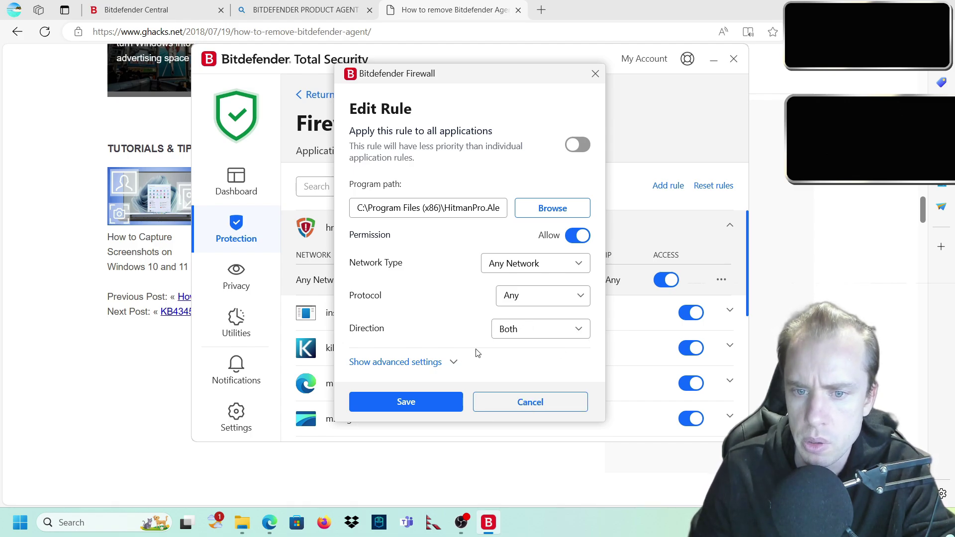
left_click(530, 403)
Step: Turn off network access in the firewall rule for installer.exe
scroll(618, 328, "down", 2)
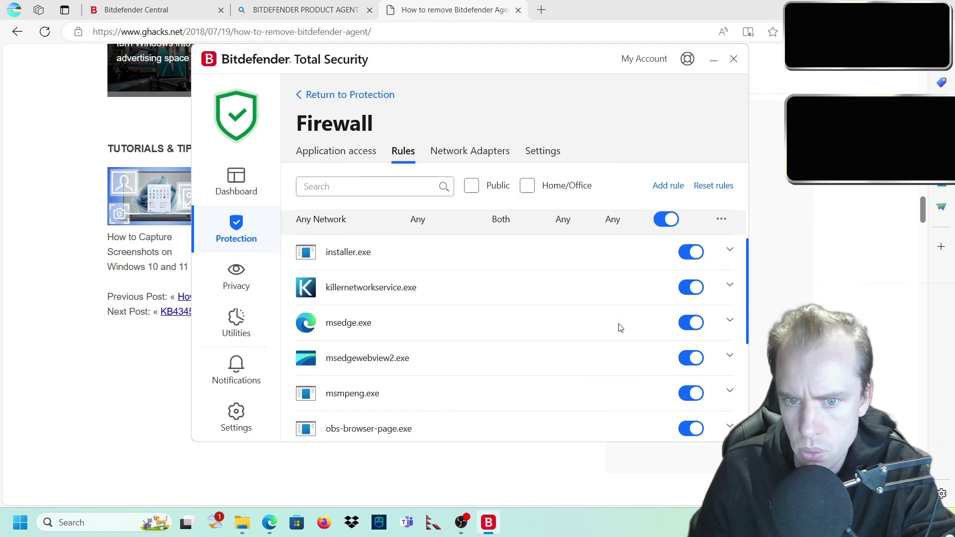
scroll(559, 324, "up", 2)
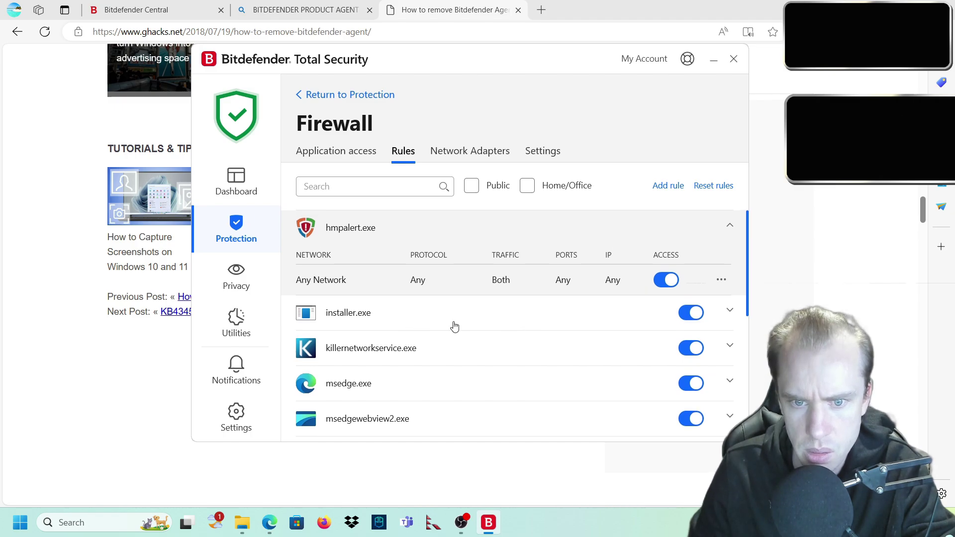
left_click(496, 321)
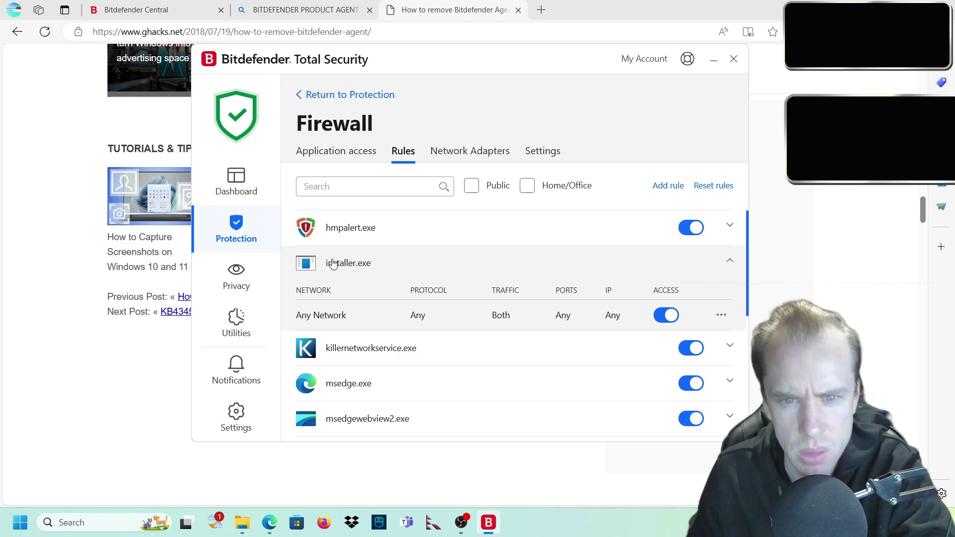
left_click(669, 316)
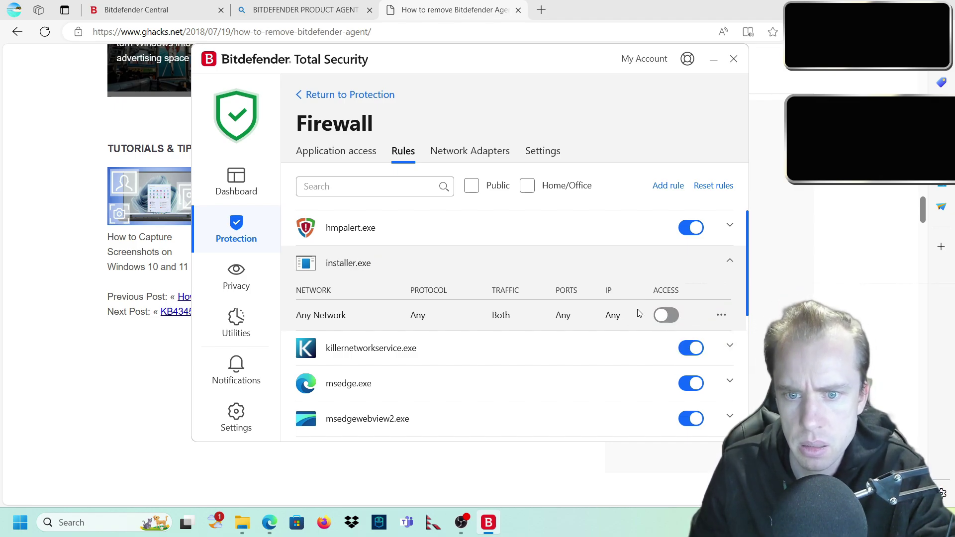
left_click(732, 261)
Step: Turn off the firewall rules for trustedinstaller.exe, windowspackagemanagerserver.exe and widgets.exe
scroll(736, 259, "down", 5)
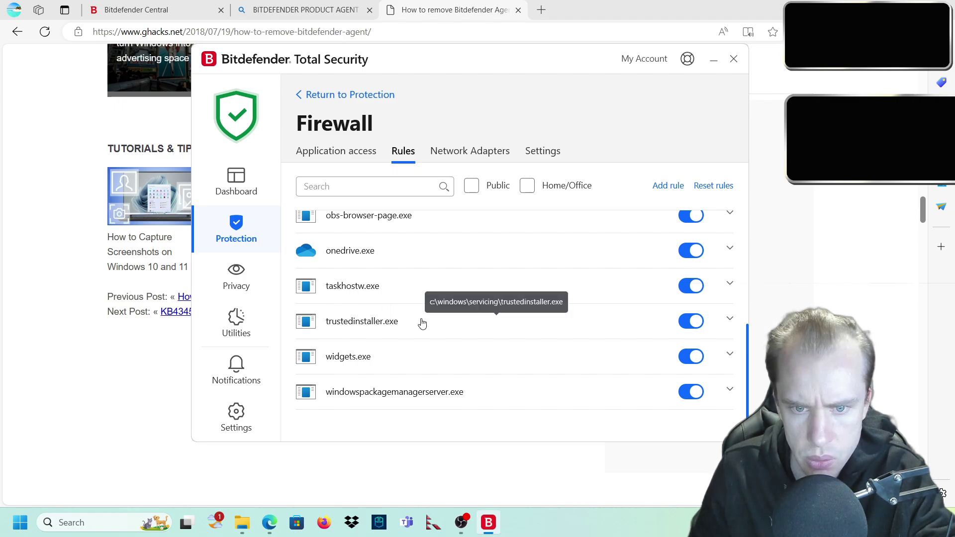
left_click(692, 322)
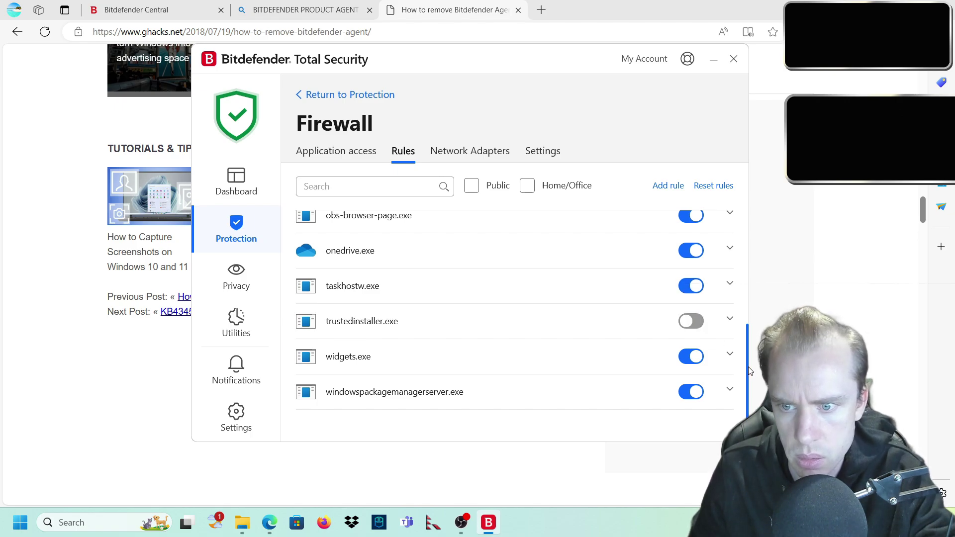
scroll(753, 359, "up", 1)
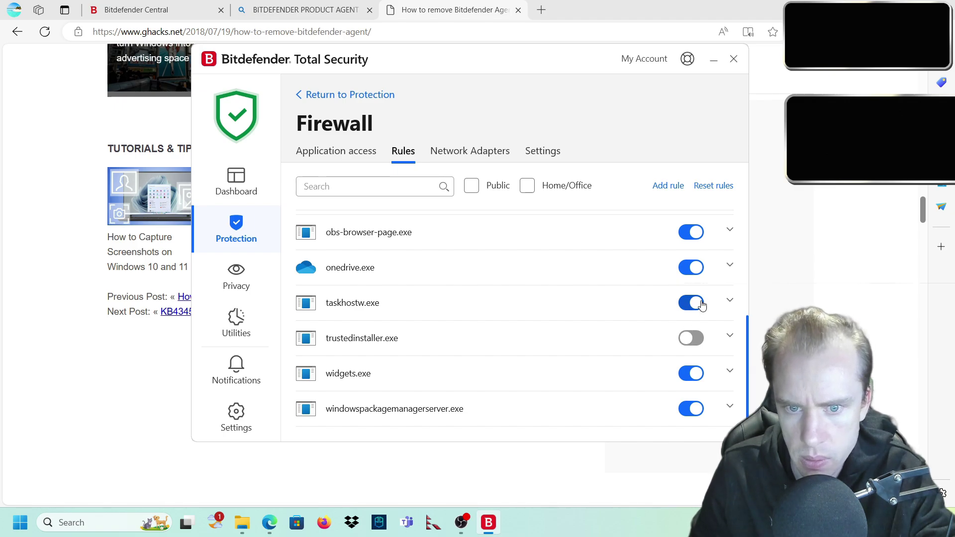
scroll(398, 420, "down", 1)
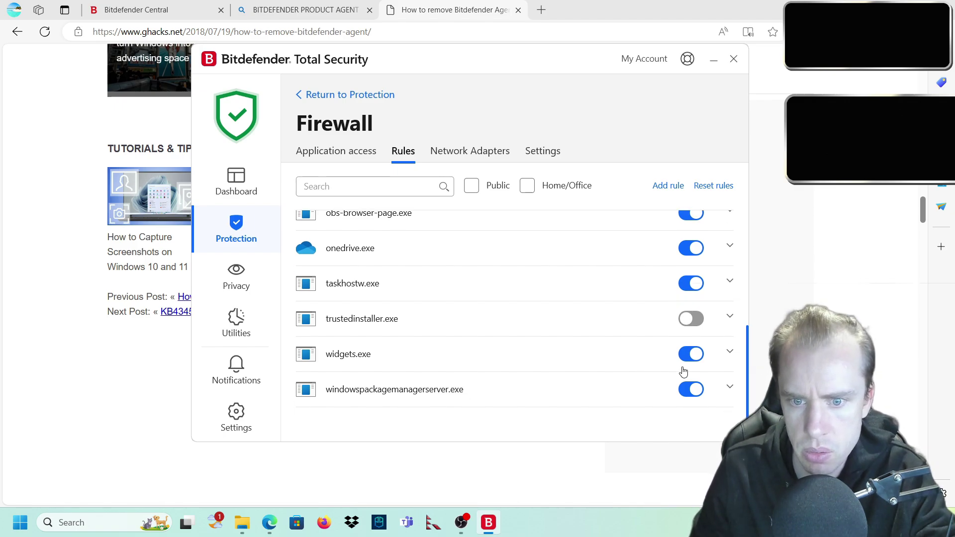
left_click(692, 390)
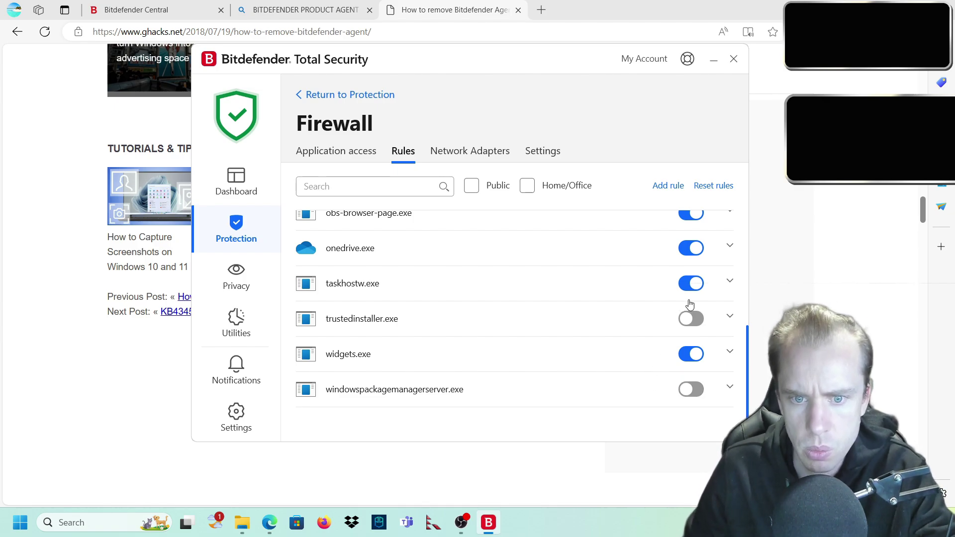
left_click(699, 352)
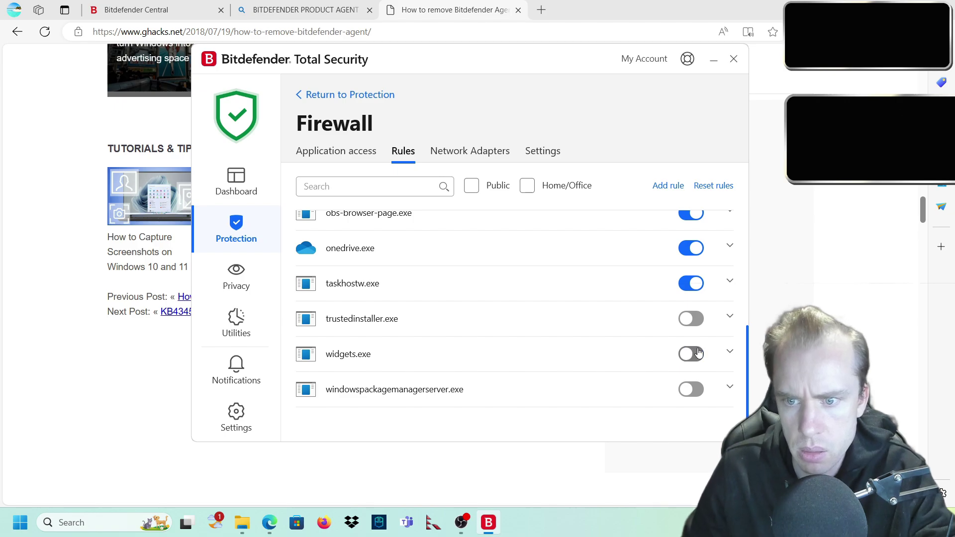
Step: Edit the widgets.exe firewall rule to allow access with the direction set to Inbound, and save it
scroll(716, 352, "up", 1)
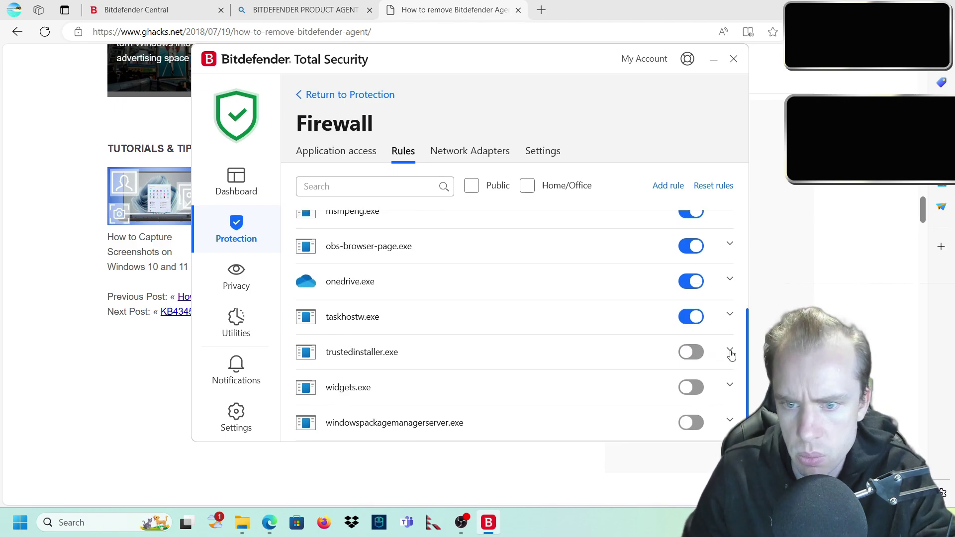
scroll(731, 368, "down", 1)
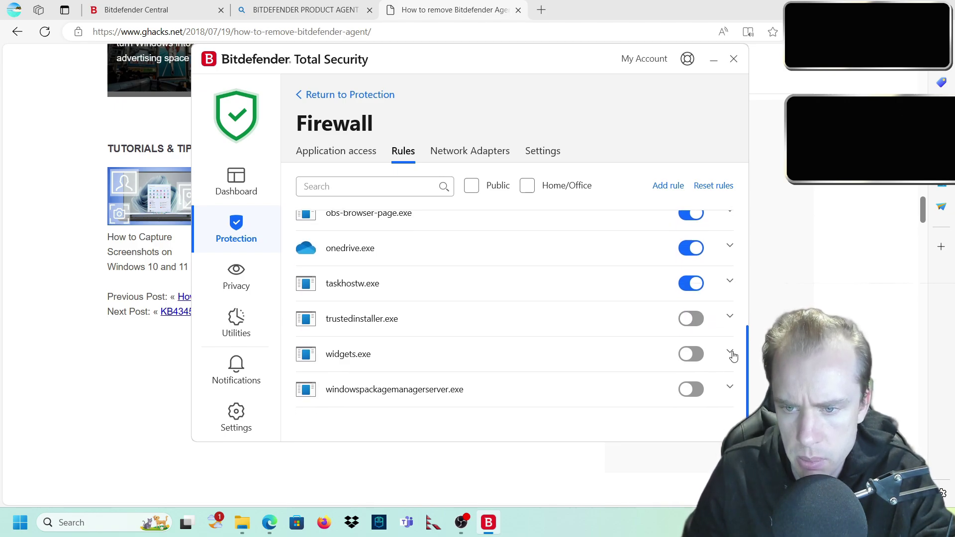
left_click(729, 354)
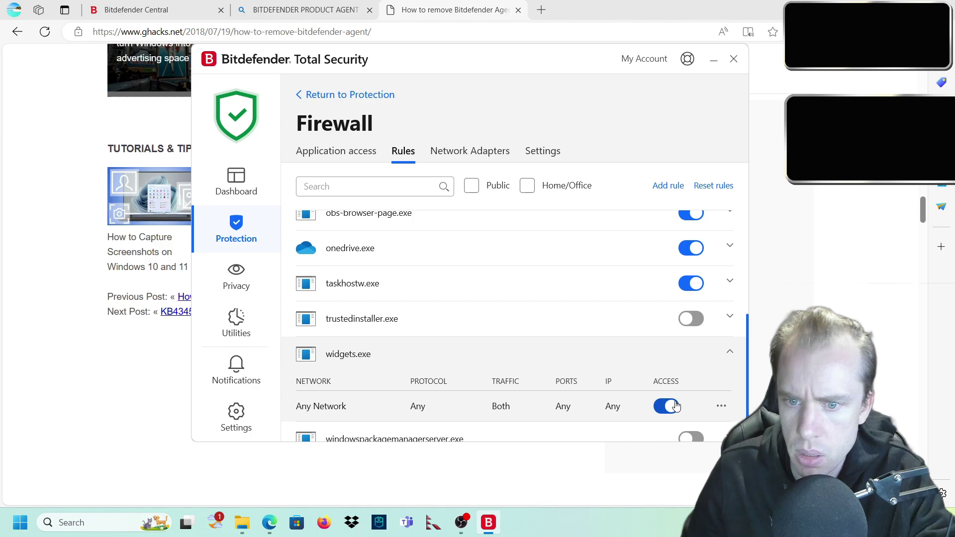
left_click(721, 406)
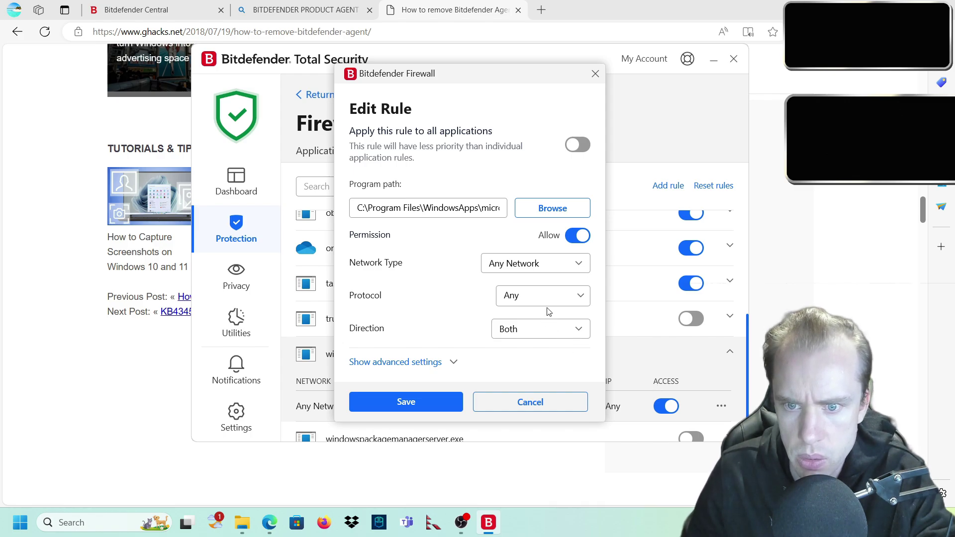
left_click(576, 330)
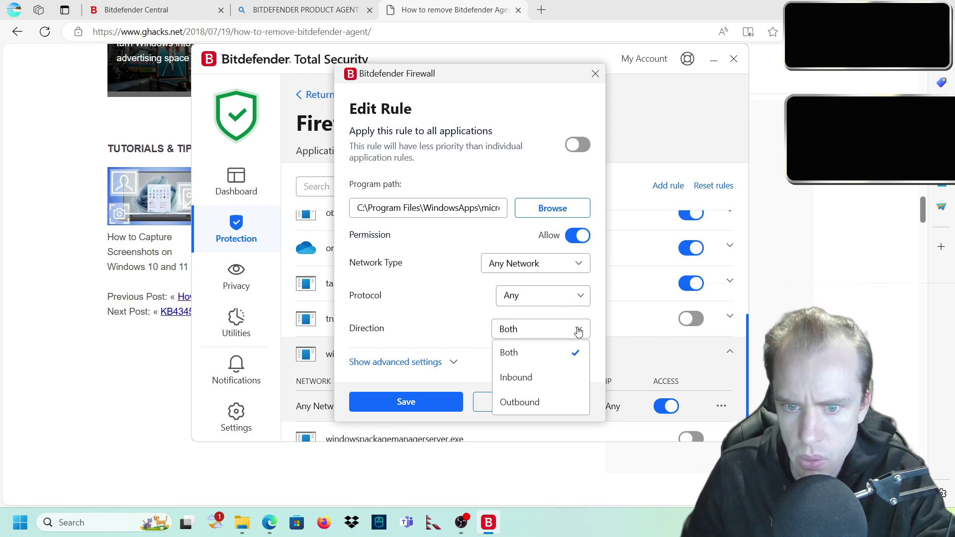
left_click(548, 377)
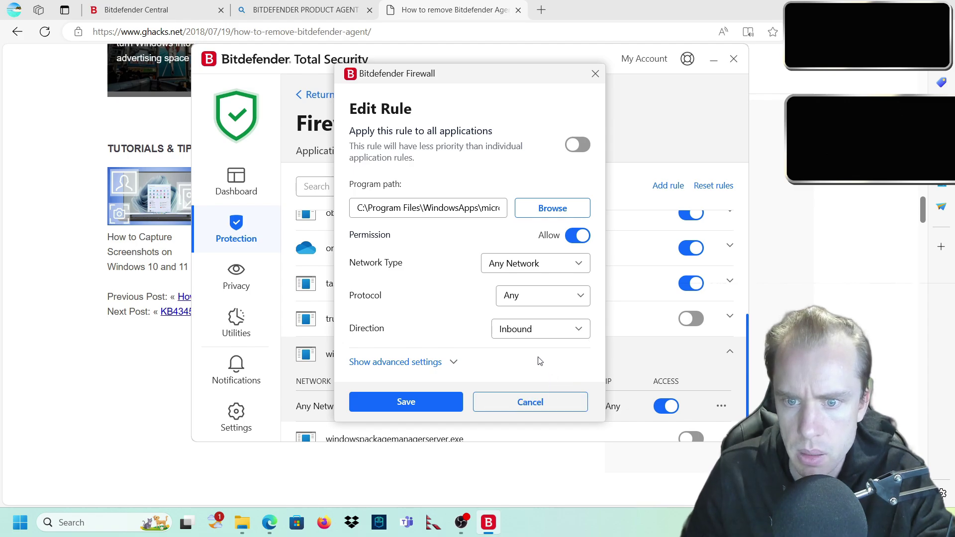
left_click(420, 403)
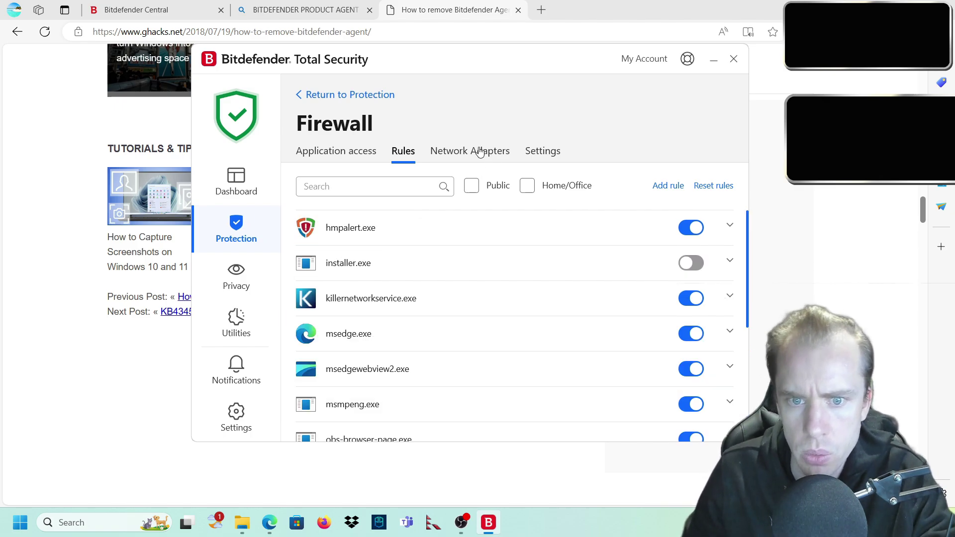
Step: Review the firewall's network adapter configuration for Ethernet and revisit the rules list
left_click(480, 152)
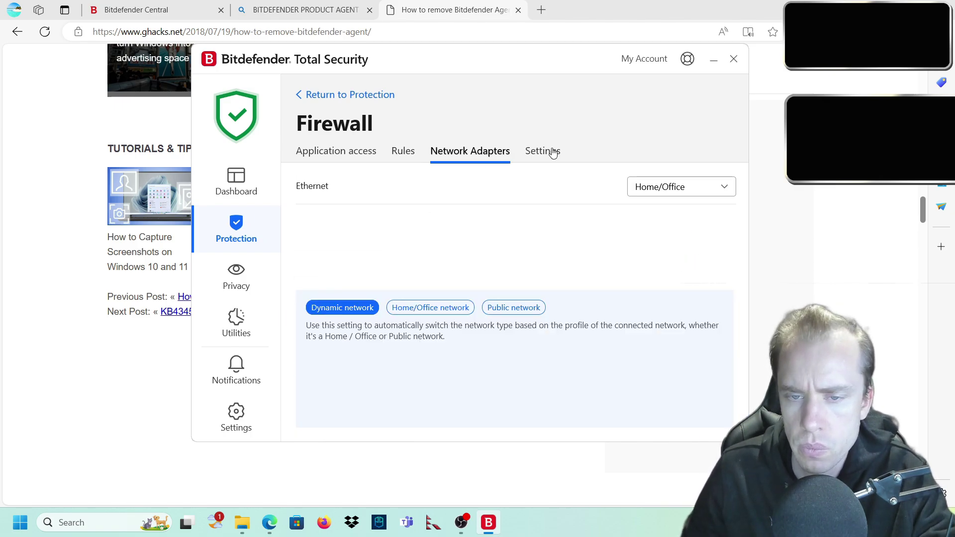
left_click(401, 152)
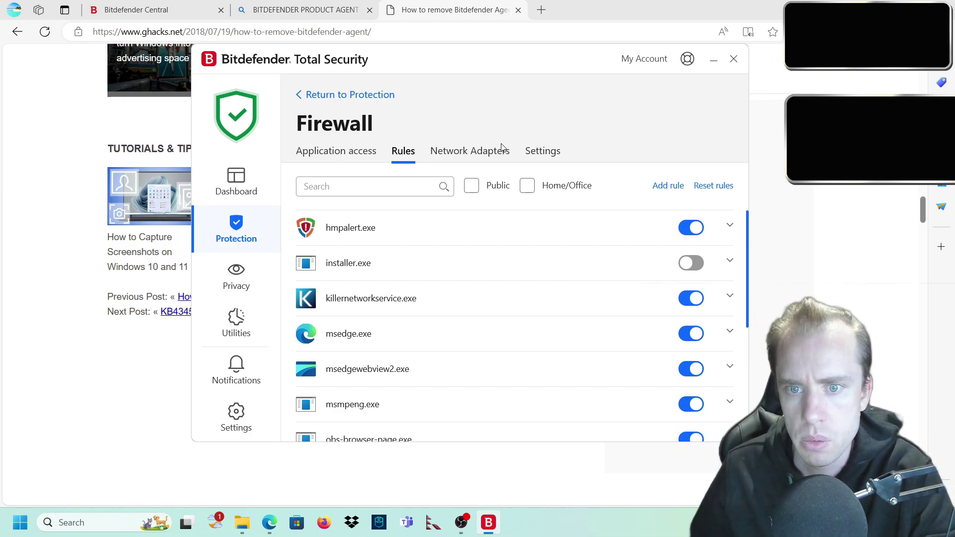
left_click(487, 155)
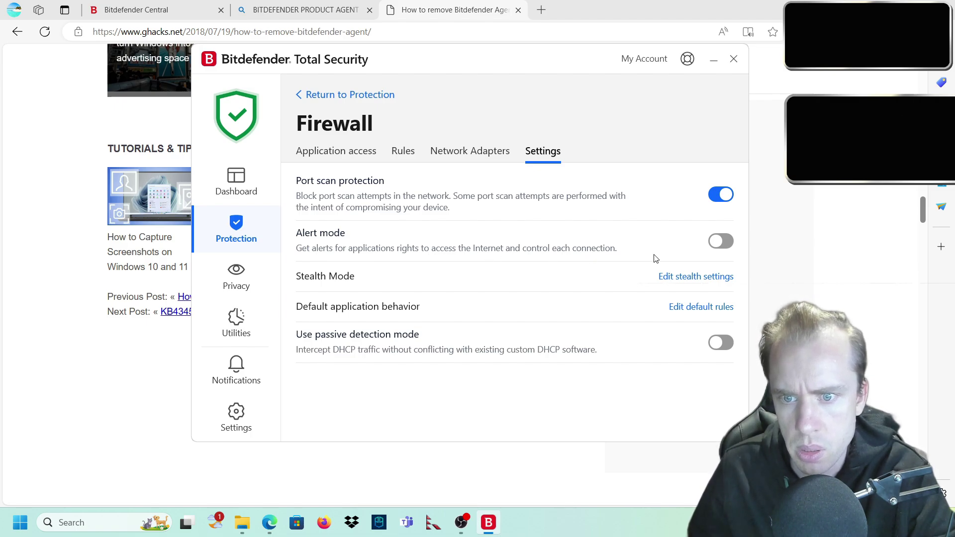
Step: Turn on Alert mode in the firewall settings and enable Stealth Mode for Ethernet
left_click(706, 248)
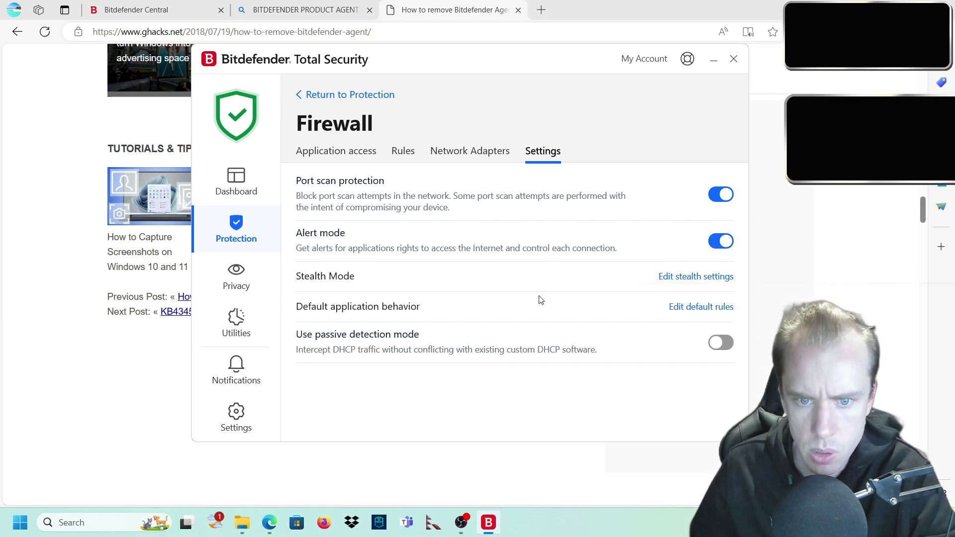
left_click(695, 277)
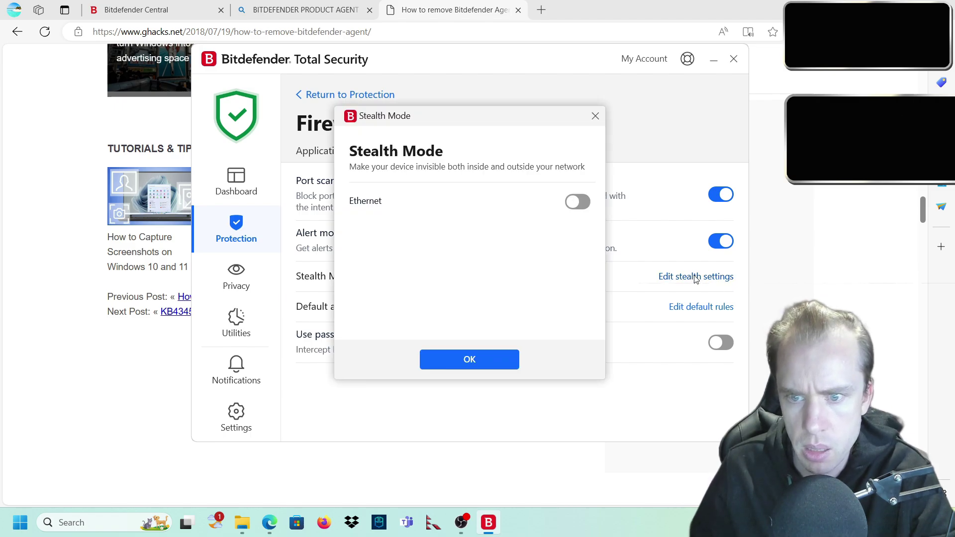
left_click(581, 206)
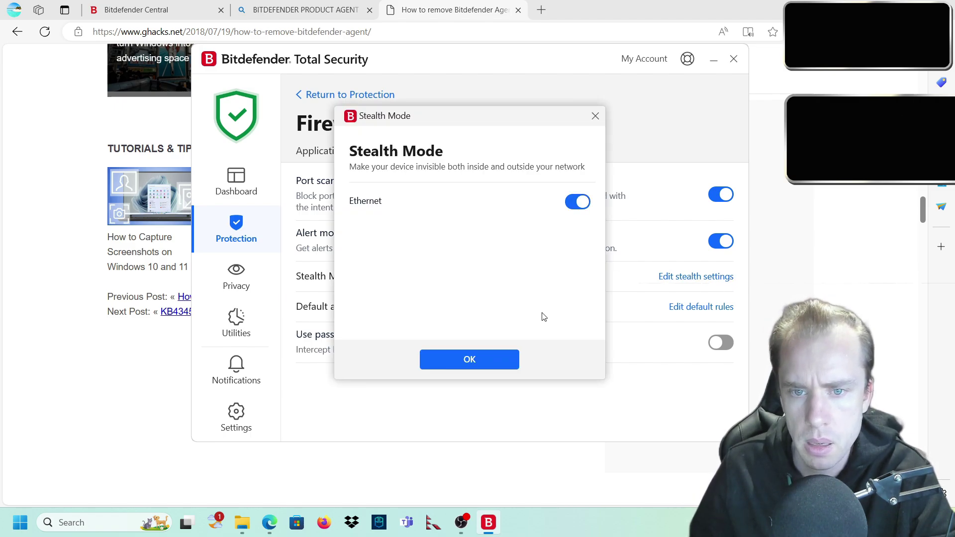
left_click(505, 357)
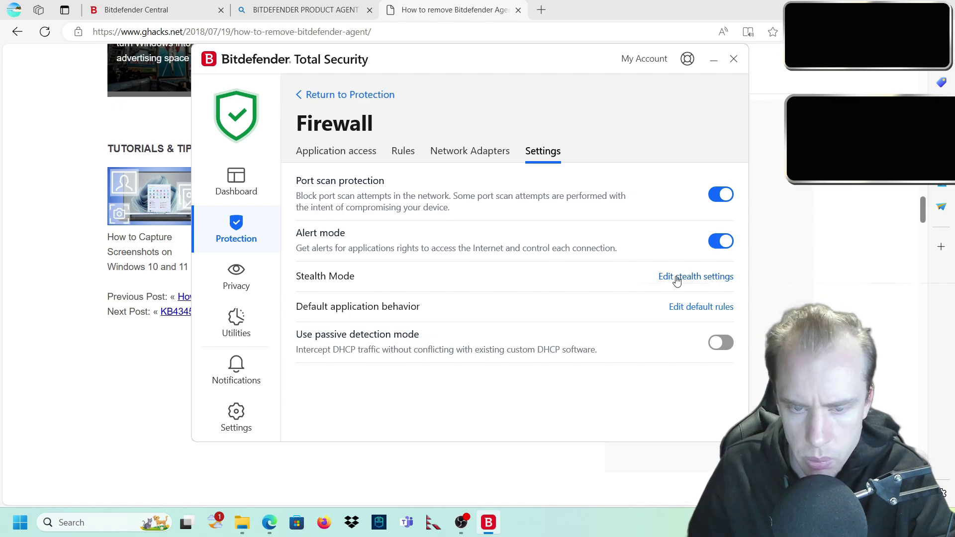
Step: Review the firewall's default application behavior rules, and return to the application access list
left_click(719, 308)
left_click(595, 116)
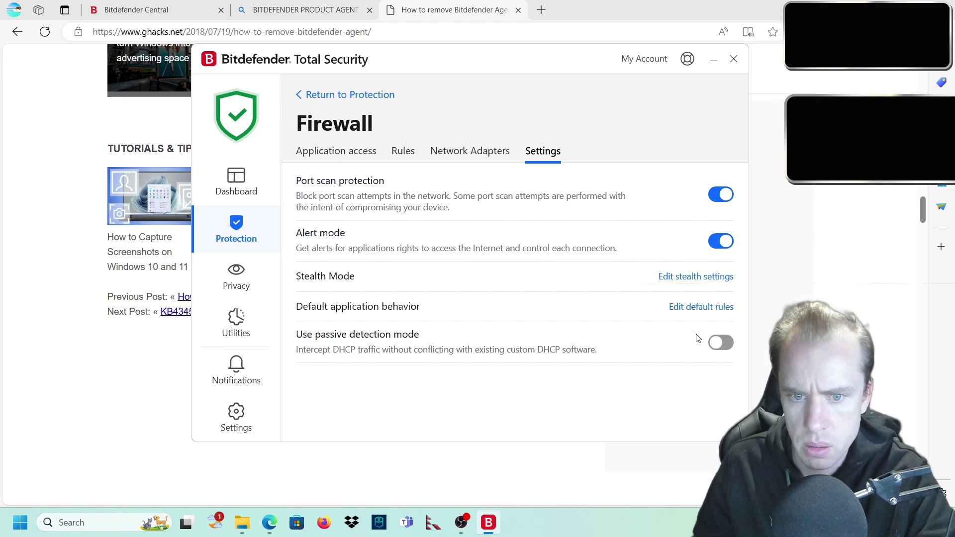
left_click(330, 155)
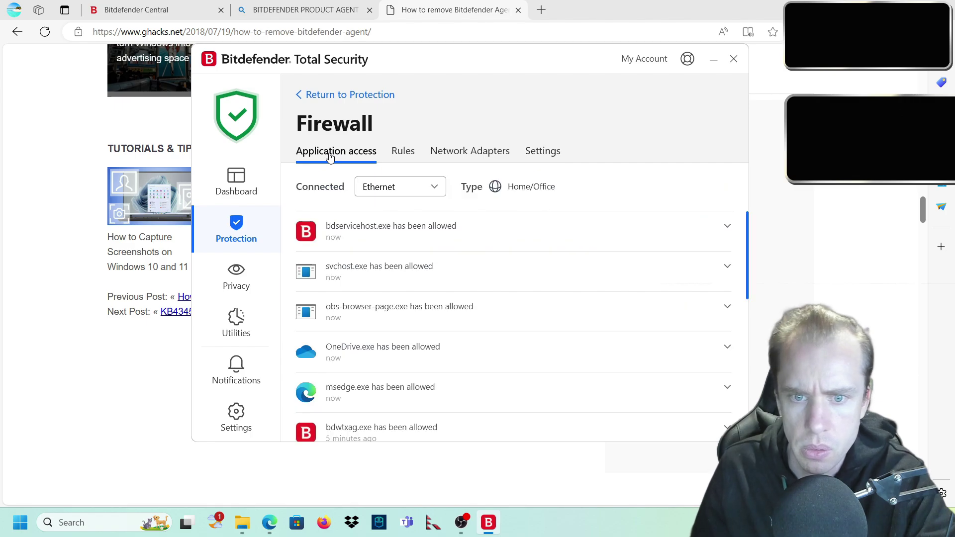
Step: Go back to the protection features and review the exceptions and settings of Ransomware Remediation
left_click(246, 232)
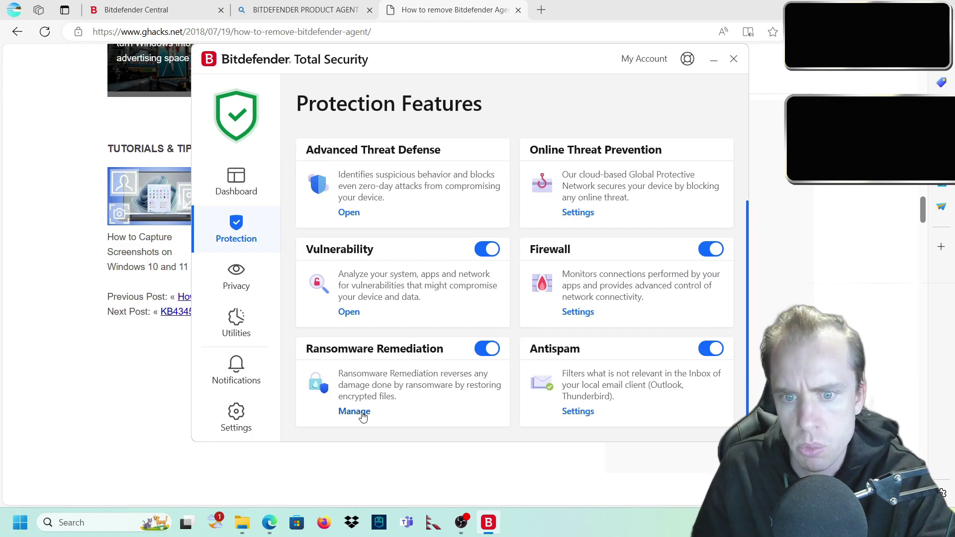
left_click(354, 412)
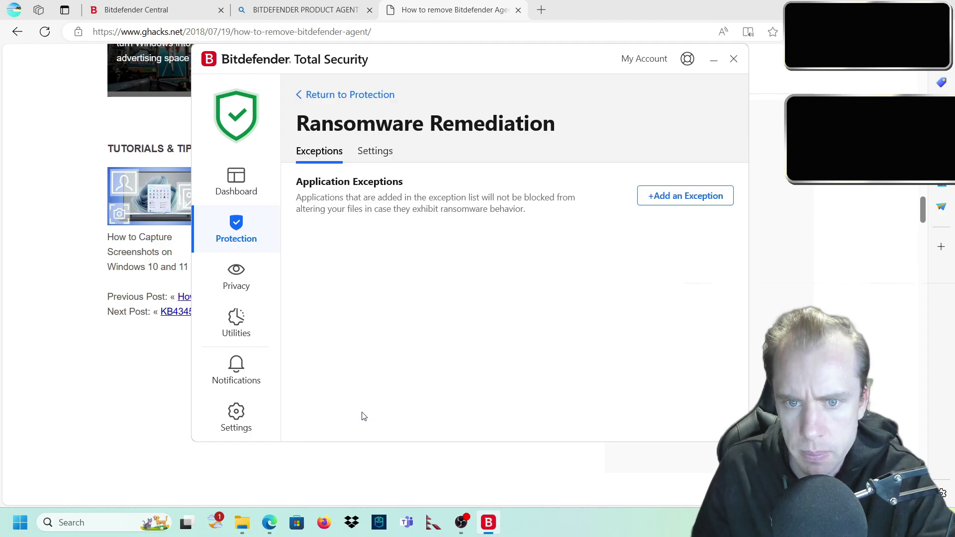
left_click(376, 151)
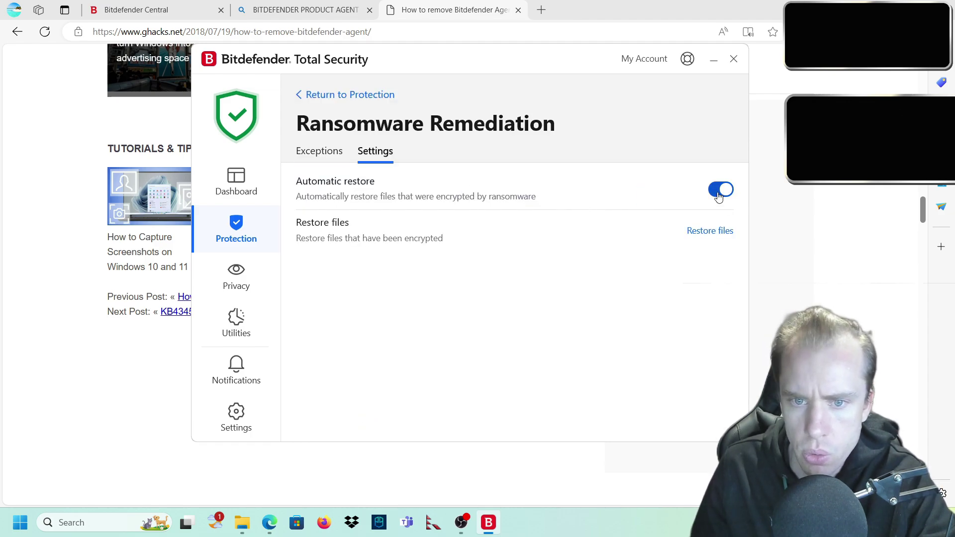
Step: Check for encrypted files to restore in Ransomware Remediation, revisit its exceptions, and return to the protection features
left_click(697, 232)
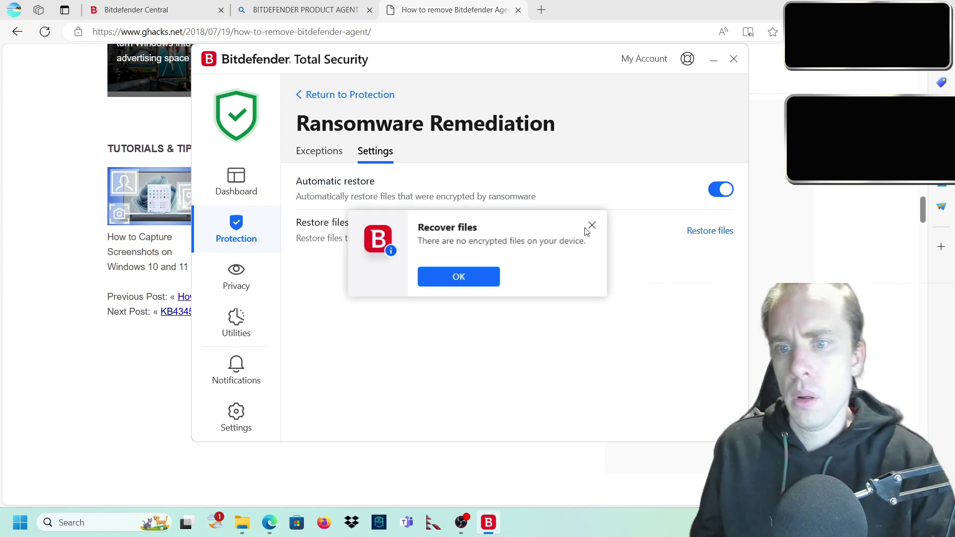
left_click(594, 227)
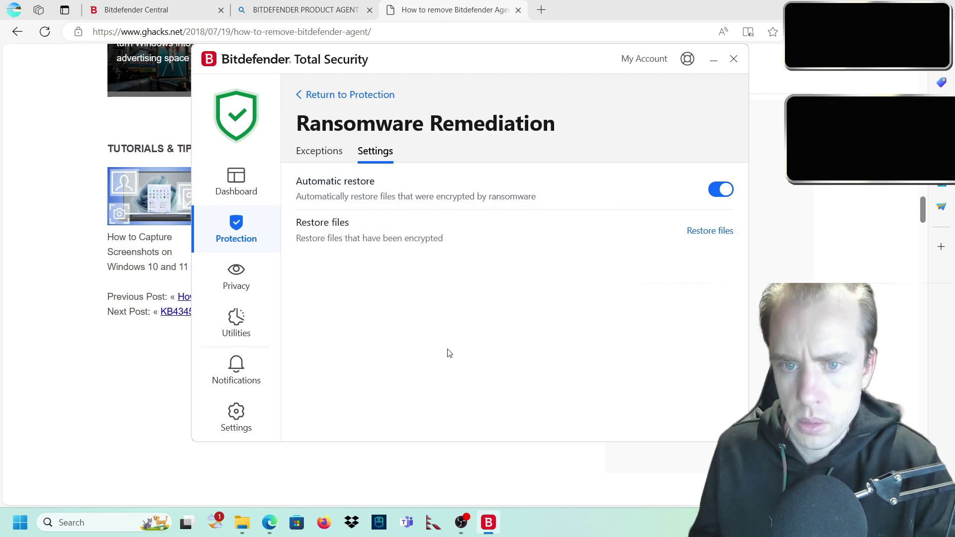
left_click(332, 153)
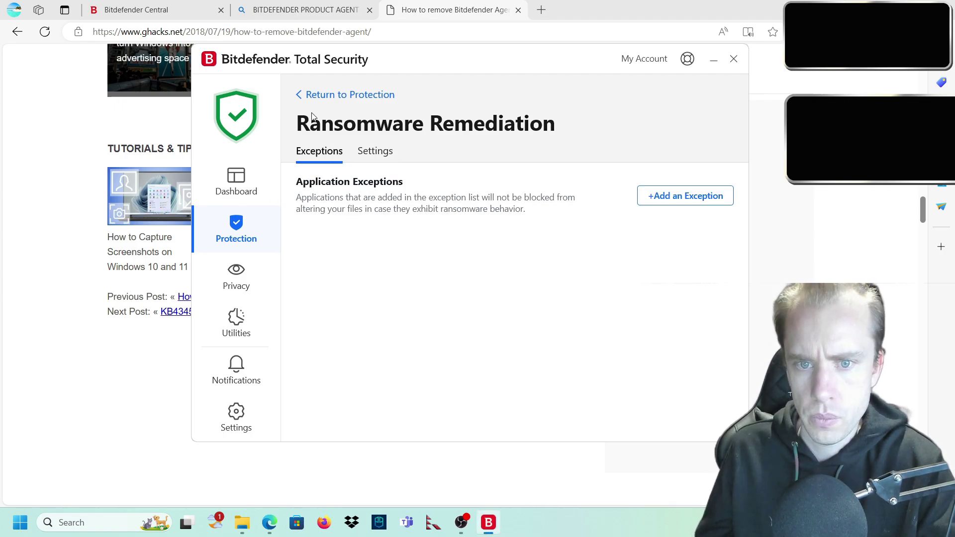
left_click(316, 96)
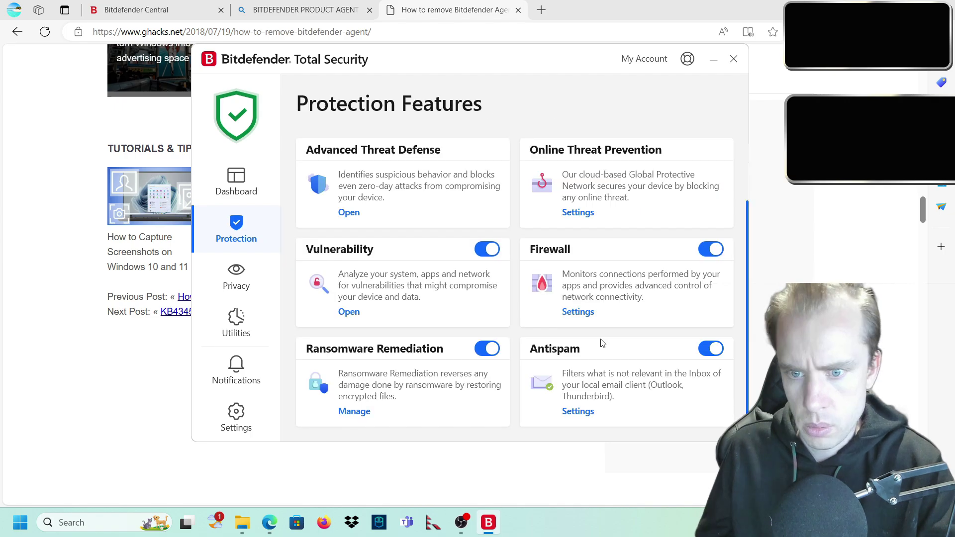
Step: Open the Antispam settings and review the friends and spammers lists, including their e-mail address fields
left_click(576, 415)
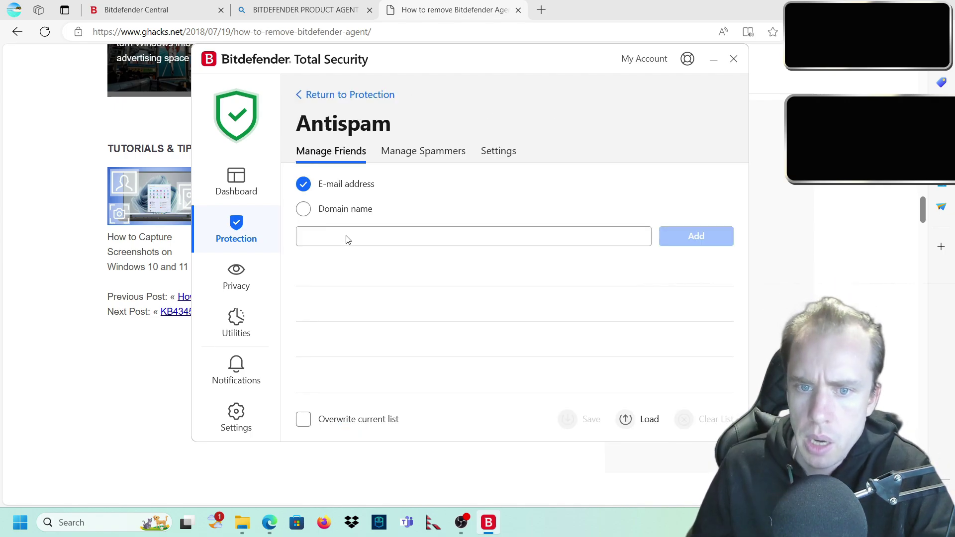
left_click(412, 235)
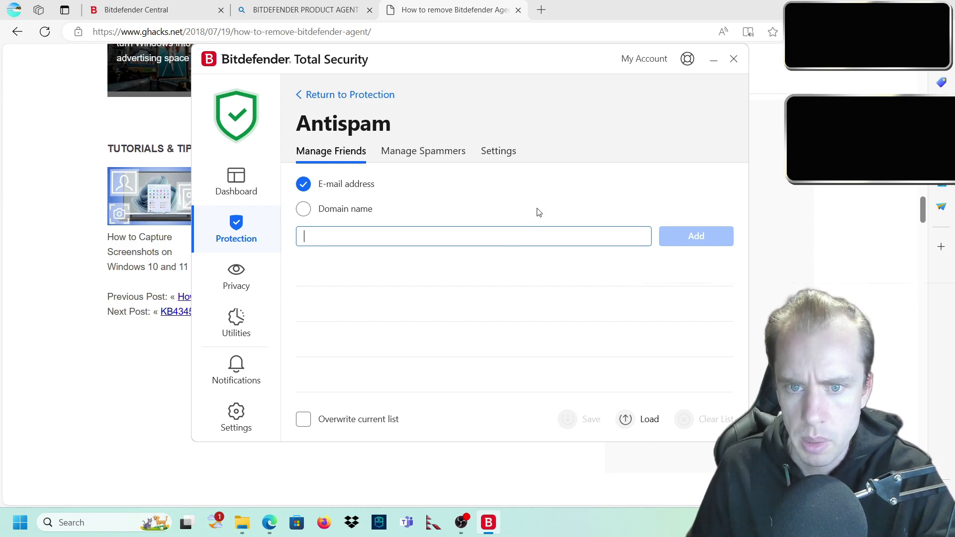
left_click(430, 154)
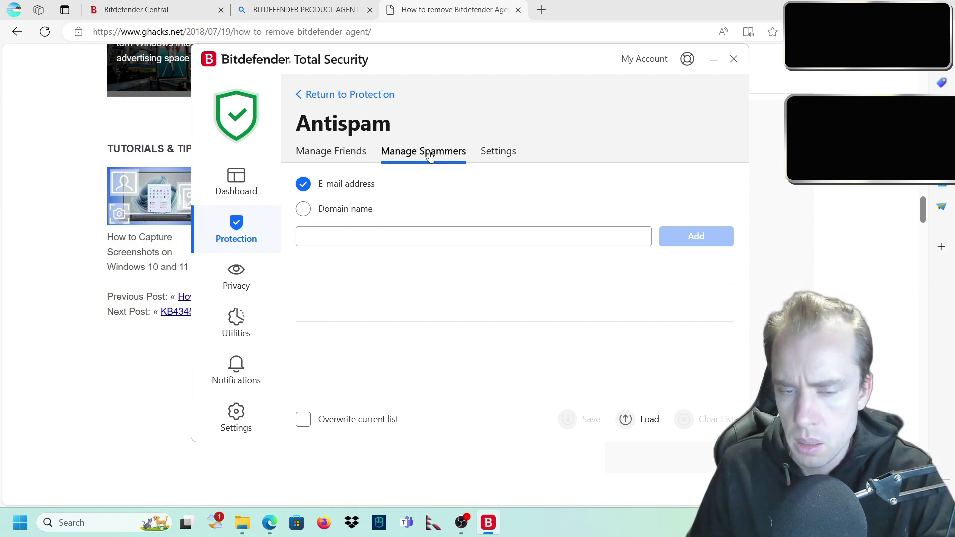
left_click(393, 234)
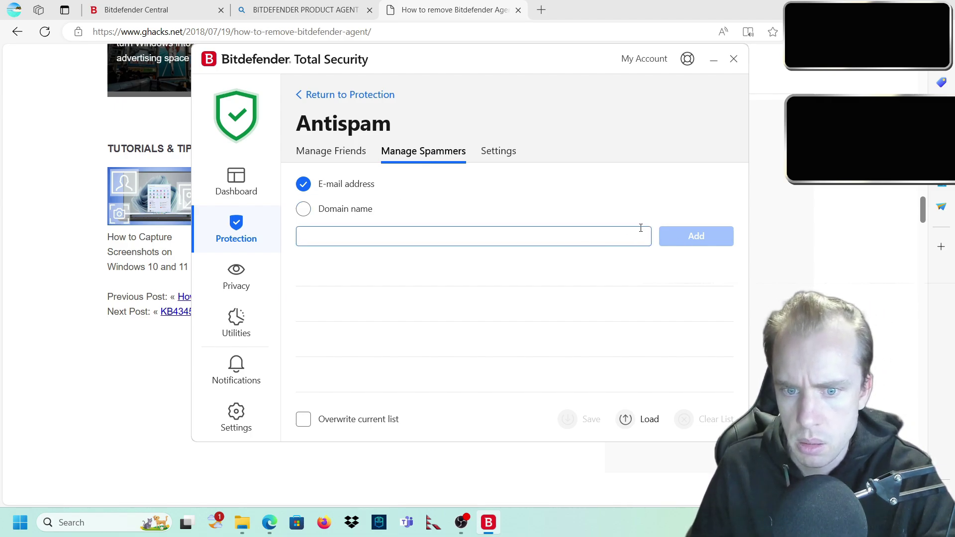
Step: Turn on Block logograms (Asian) and Block Cyrillic in the Antispam settings, and return to the protection features
left_click(503, 153)
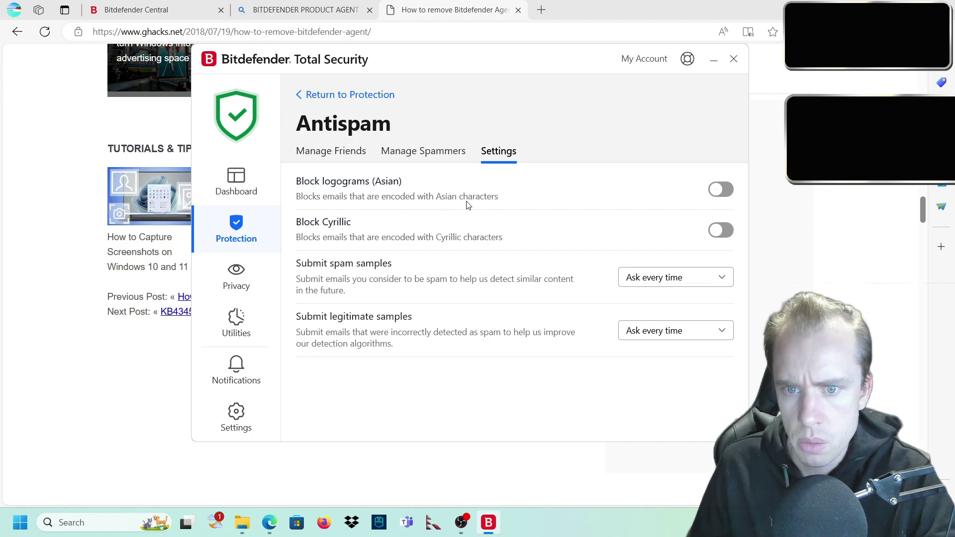
left_click(720, 195)
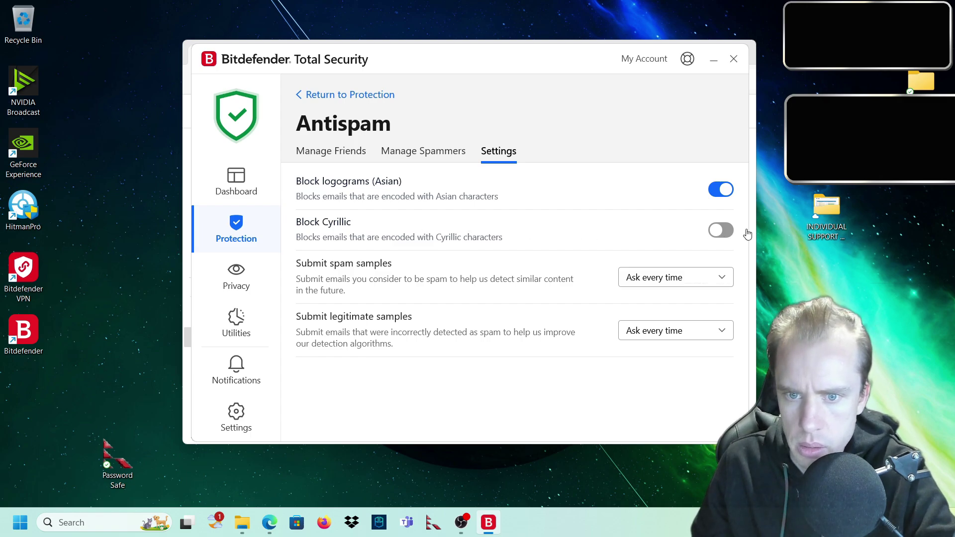
left_click(725, 234)
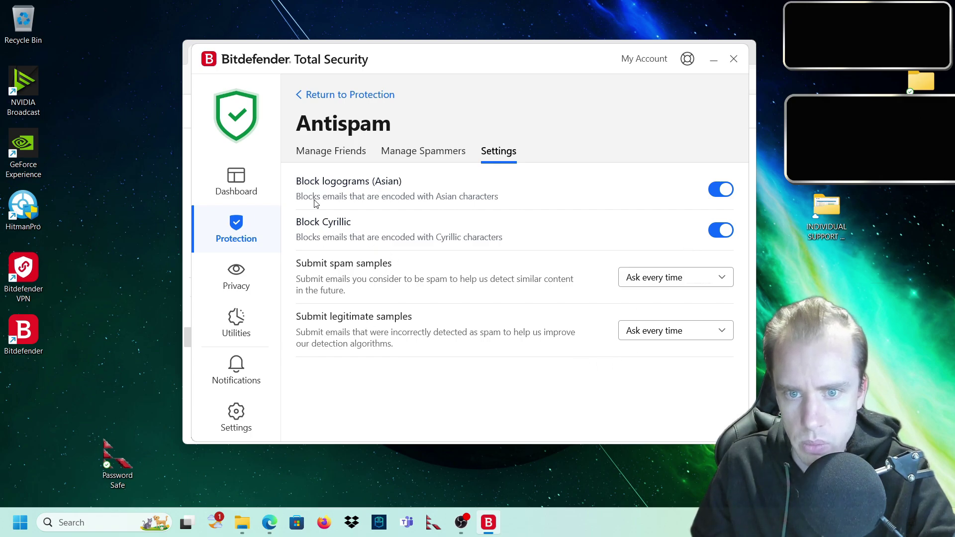
left_click(236, 230)
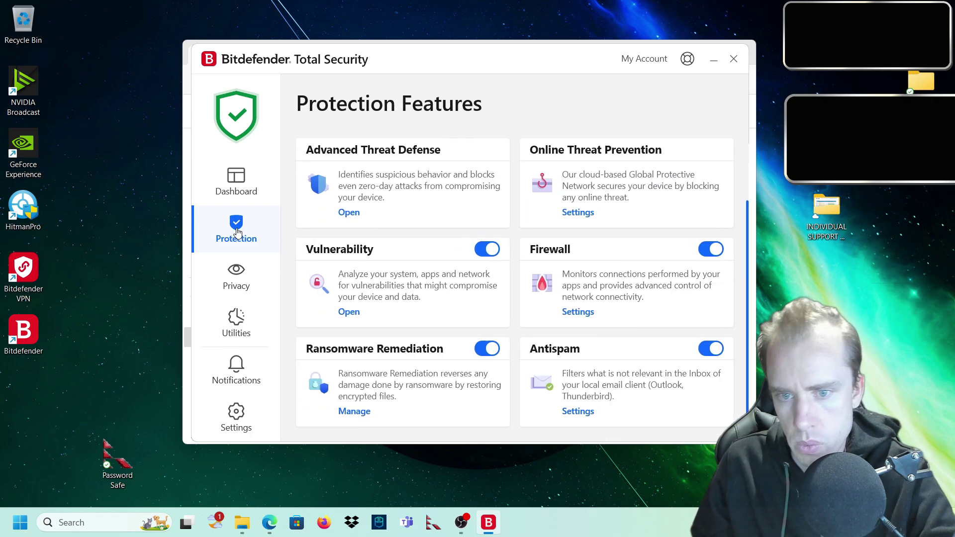
Step: Open Safepay from the privacy features, launch its secure environment and close it again
left_click(242, 279)
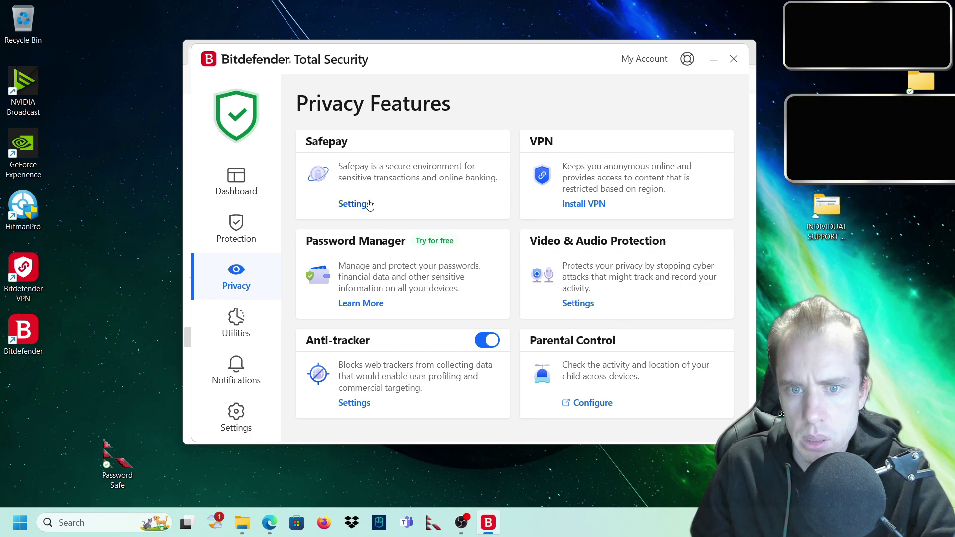
left_click(354, 204)
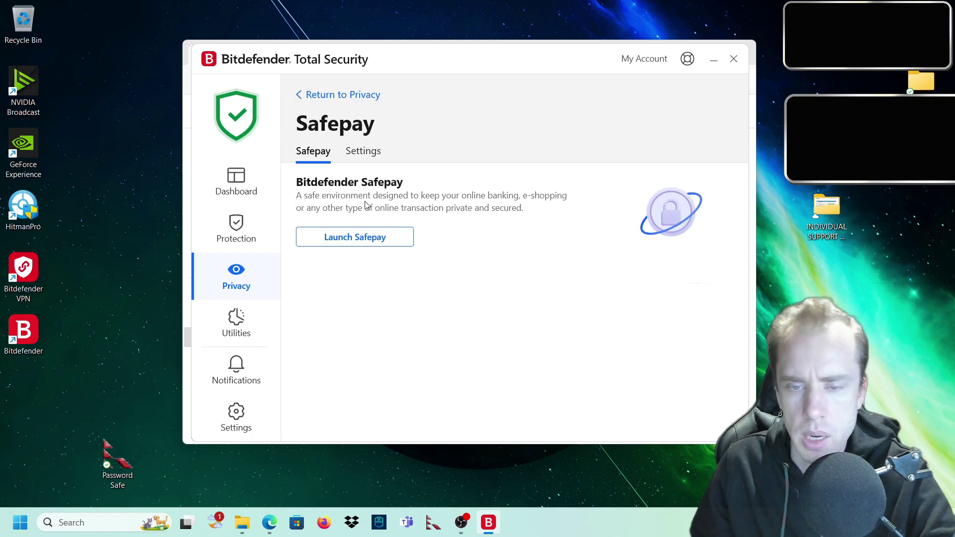
left_click(378, 240)
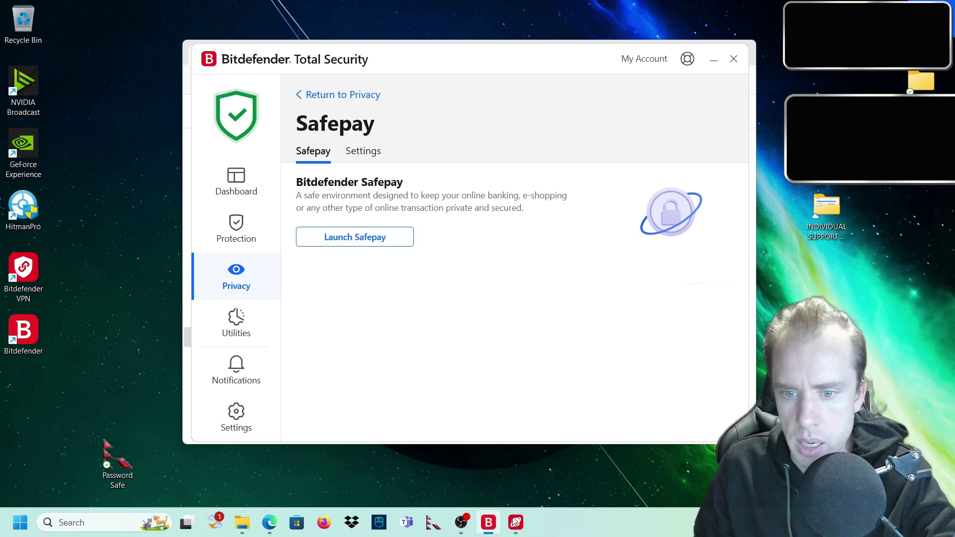
mouse_move(514, 531)
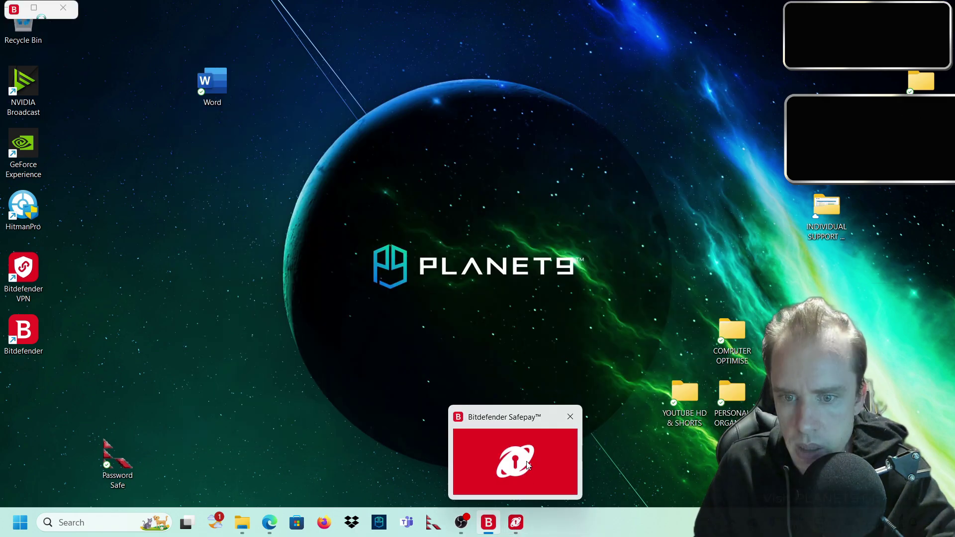
left_click(570, 416)
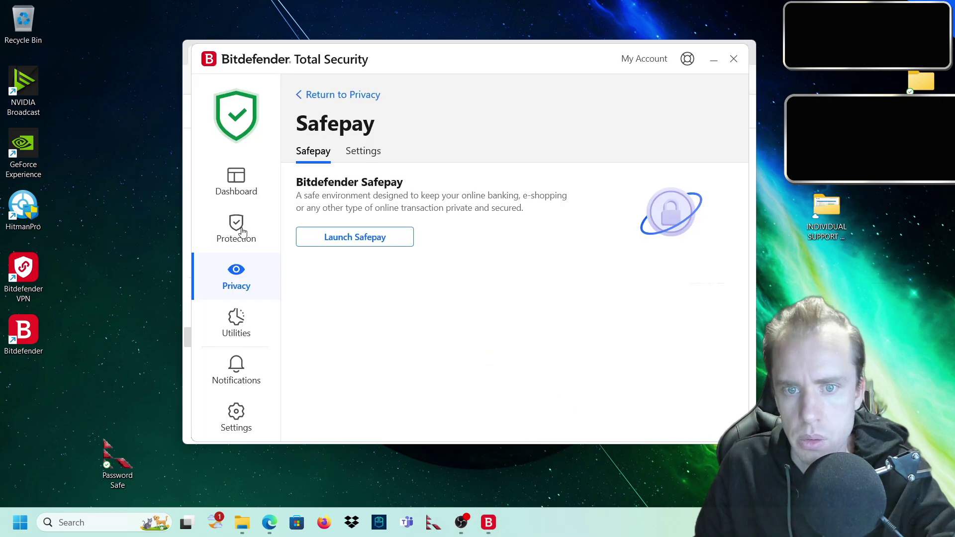
Step: Turn on Use VPN with Safepay in the Safepay settings and return to the privacy features
left_click(361, 152)
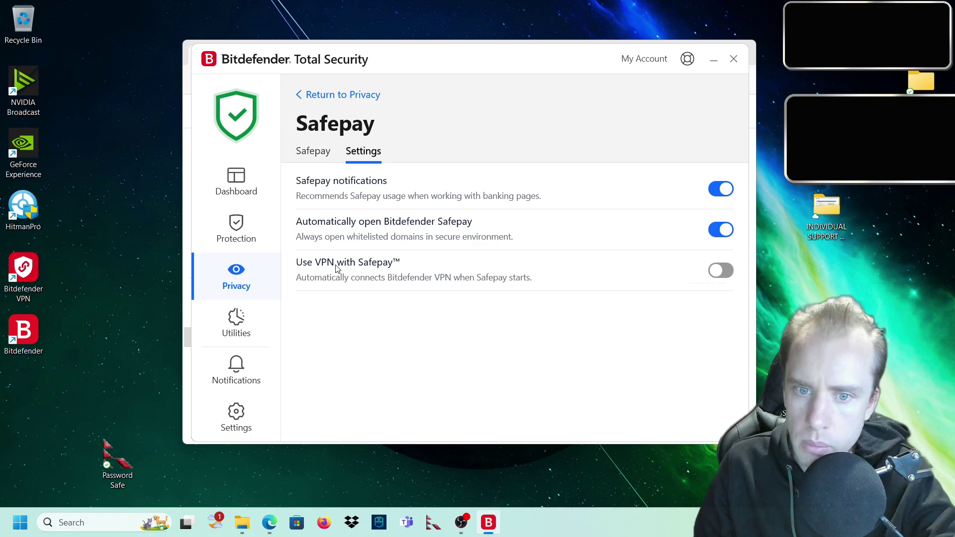
left_click(723, 269)
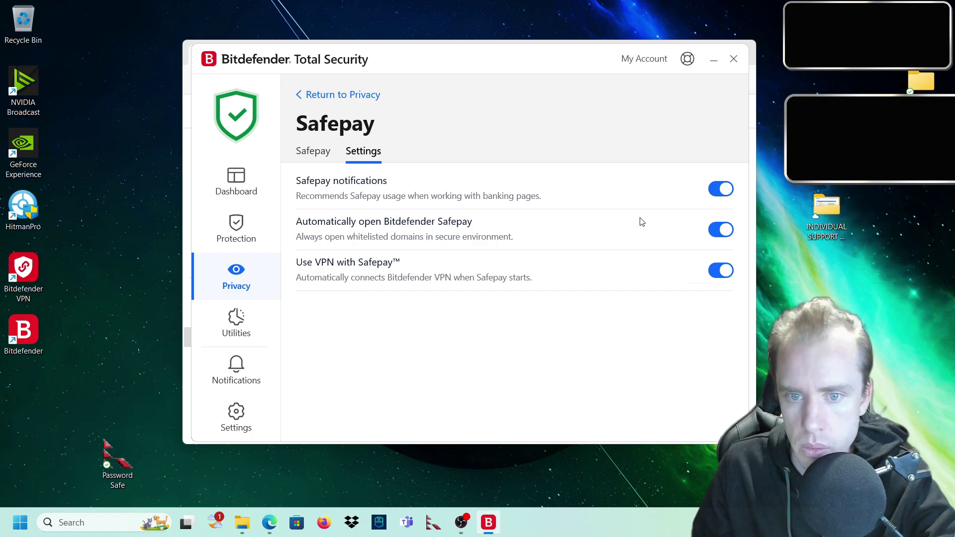
key("alt+Left")
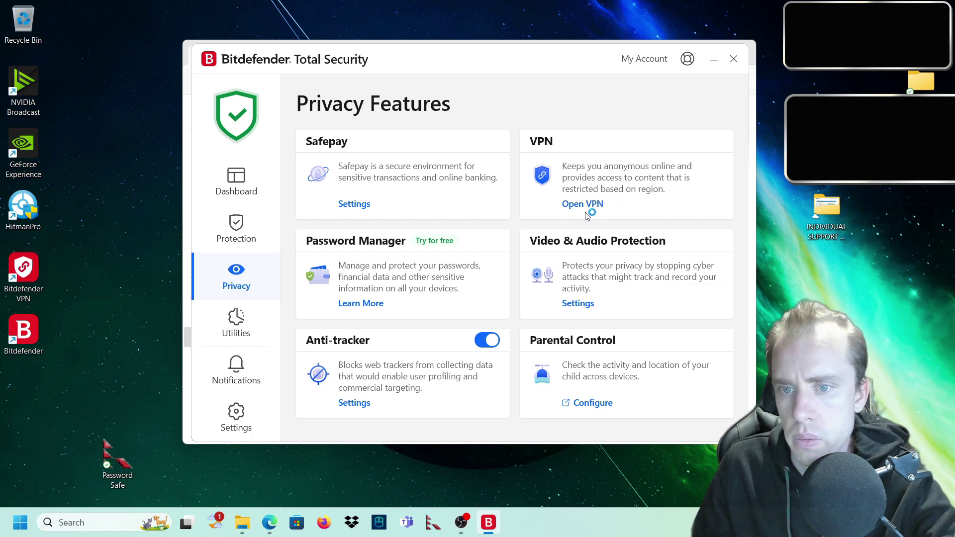
Step: Open Bitdefender VPN, reposition its window and start a connection with the Automatic location
left_click(585, 205)
left_click_drag(636, 97, 512, 34)
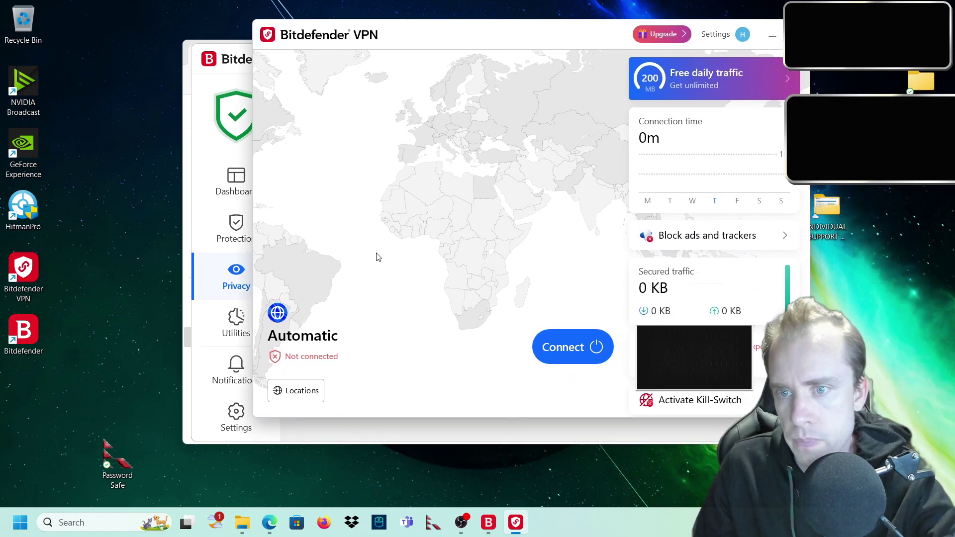
left_click(572, 347)
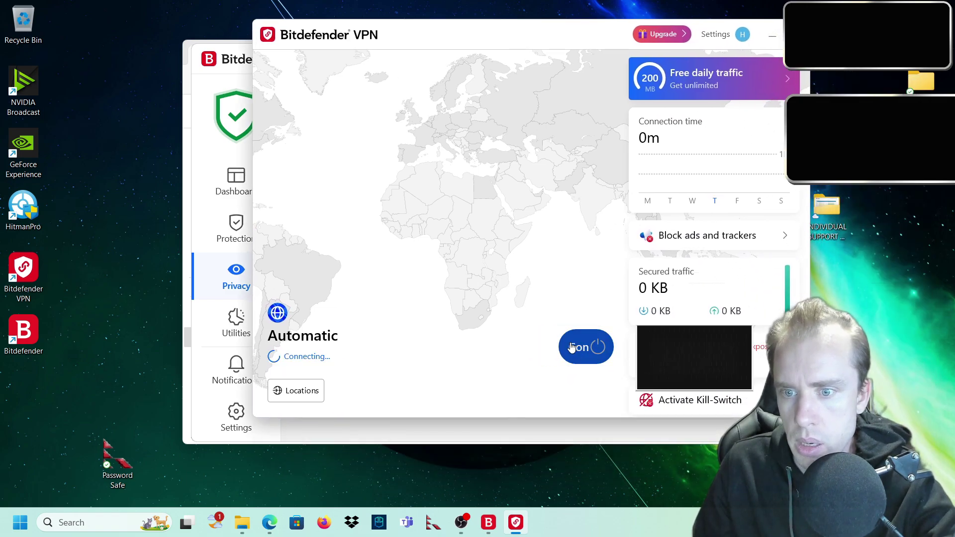
mouse_move(759, 347)
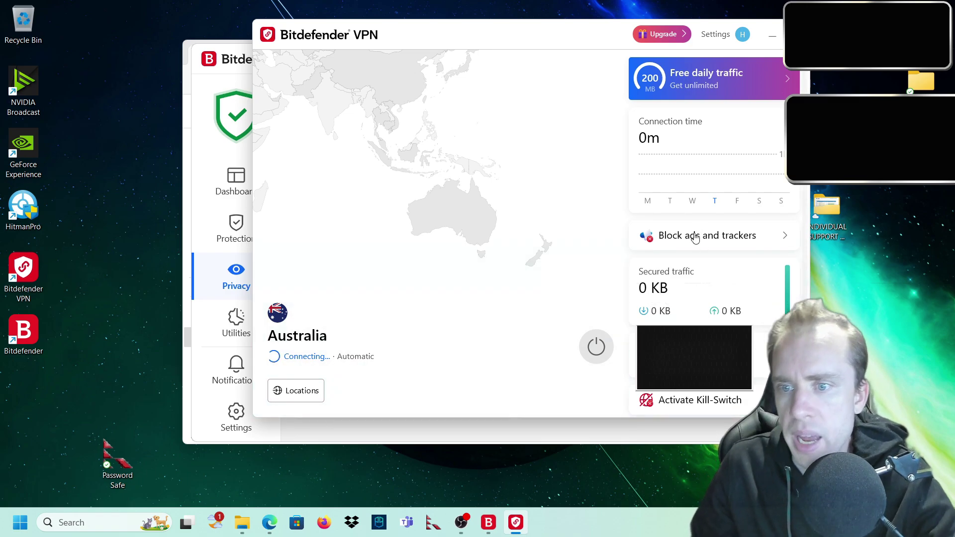
Step: Turn on the Ad blocker and Anti-tracker in the VPN's privacy settings
left_click(759, 234)
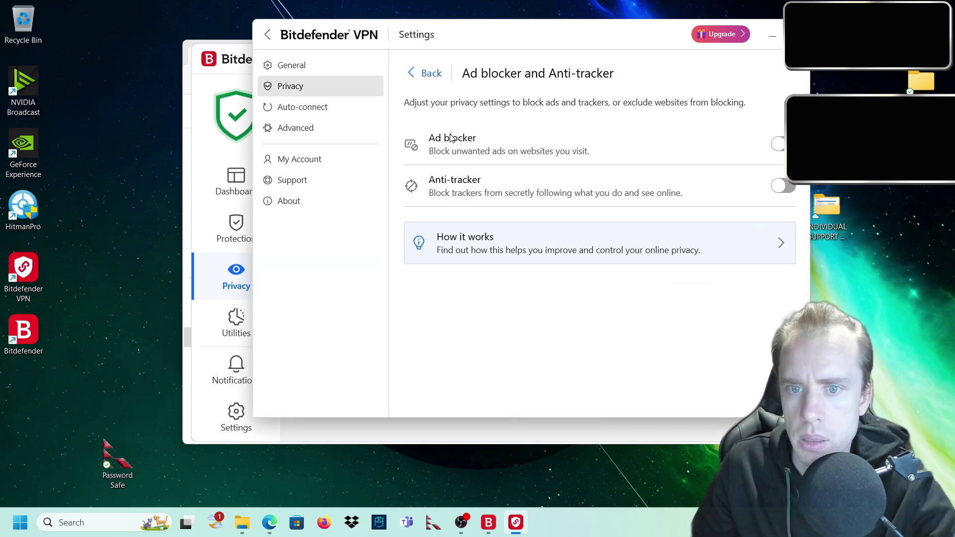
left_click(778, 146)
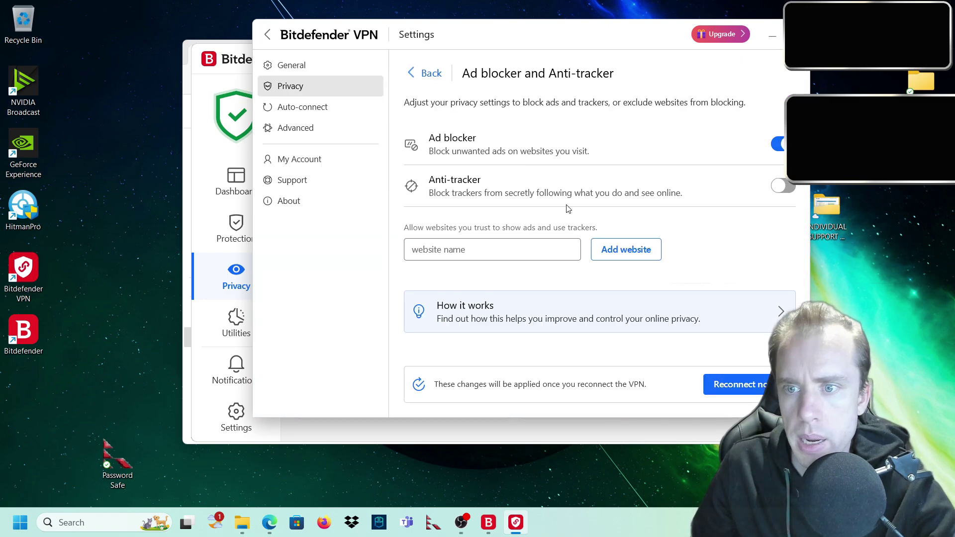
left_click(782, 186)
left_click(554, 285)
Step: Review the VPN's Auto-connect and Advanced settings, and leave the VPN settings
left_click(345, 107)
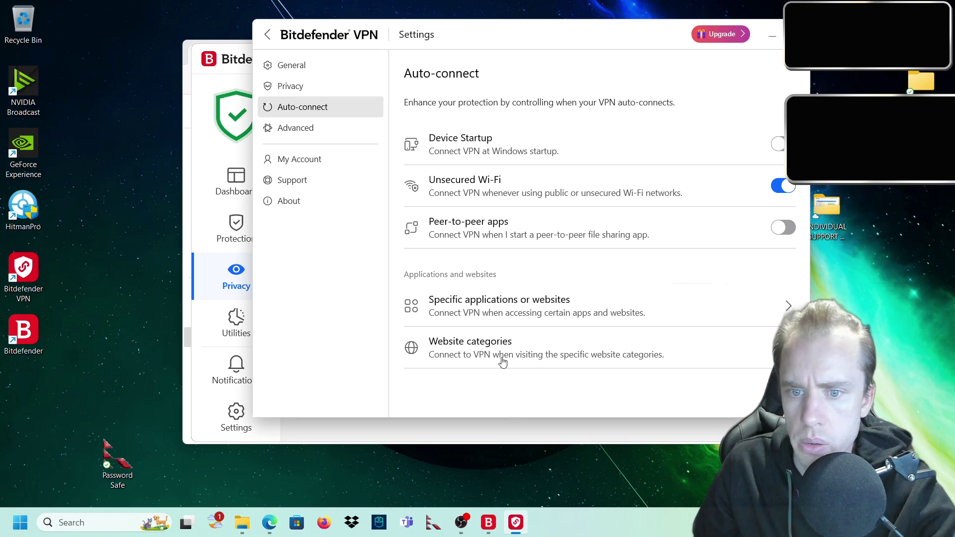
left_click(321, 130)
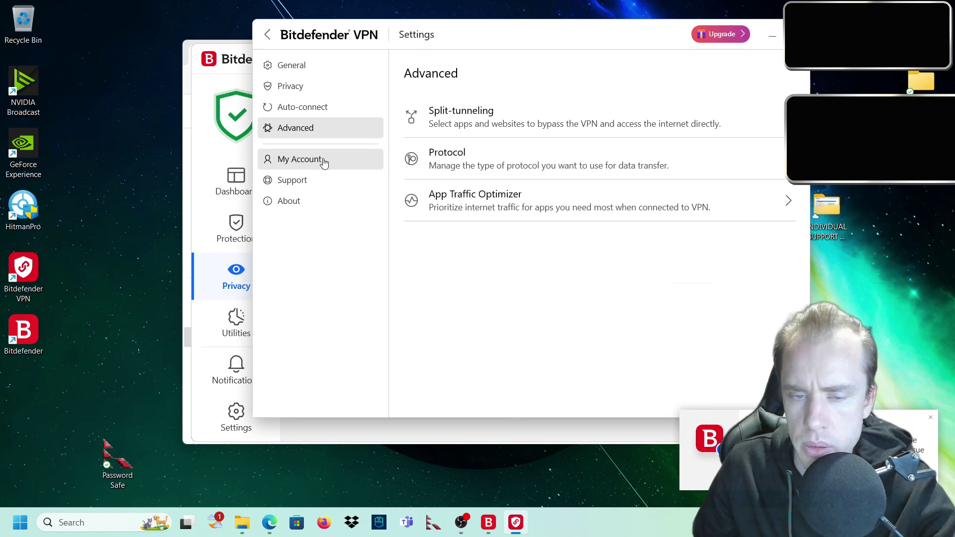
left_click(268, 35)
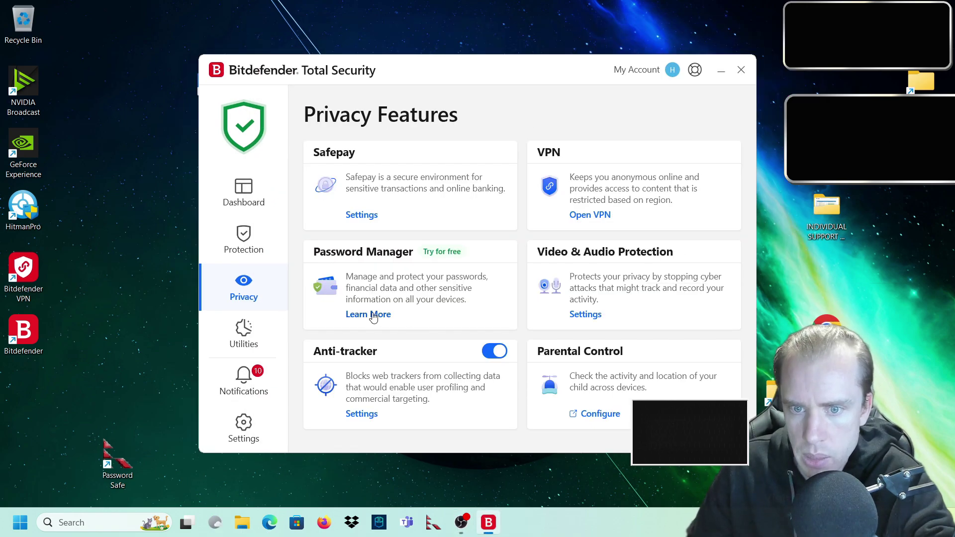
Step: Open the Password Manager page and claim its free trial, minimize the browser window, and return to the privacy features
left_click(373, 317)
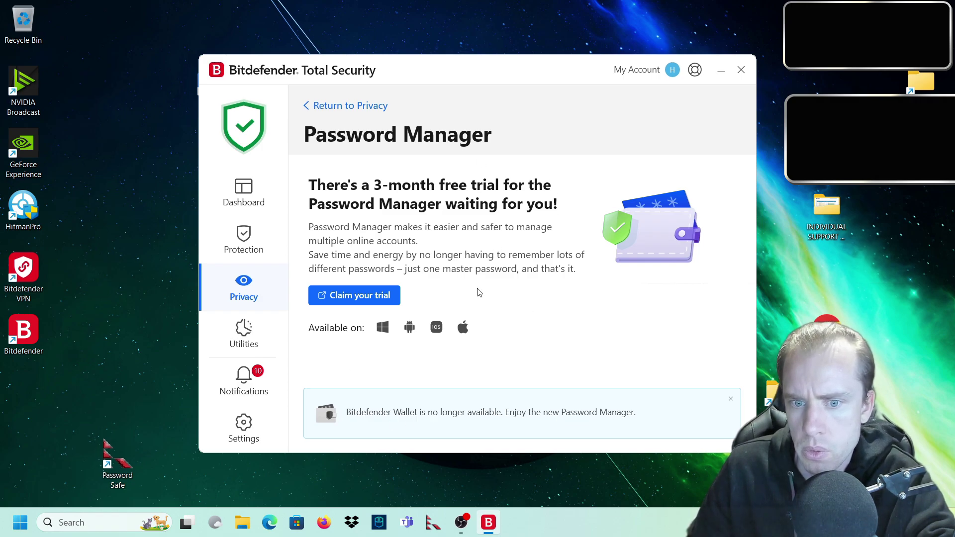
left_click(366, 301)
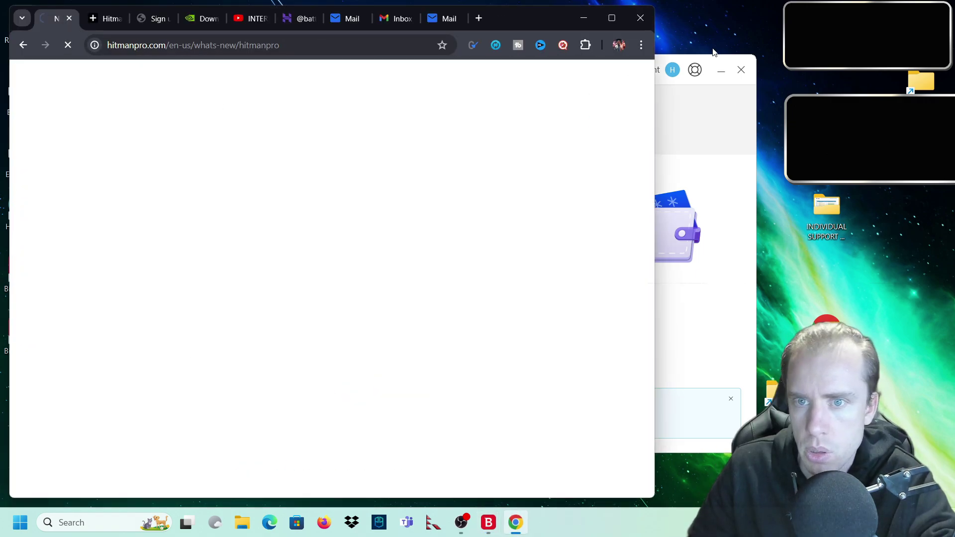
left_click(583, 18)
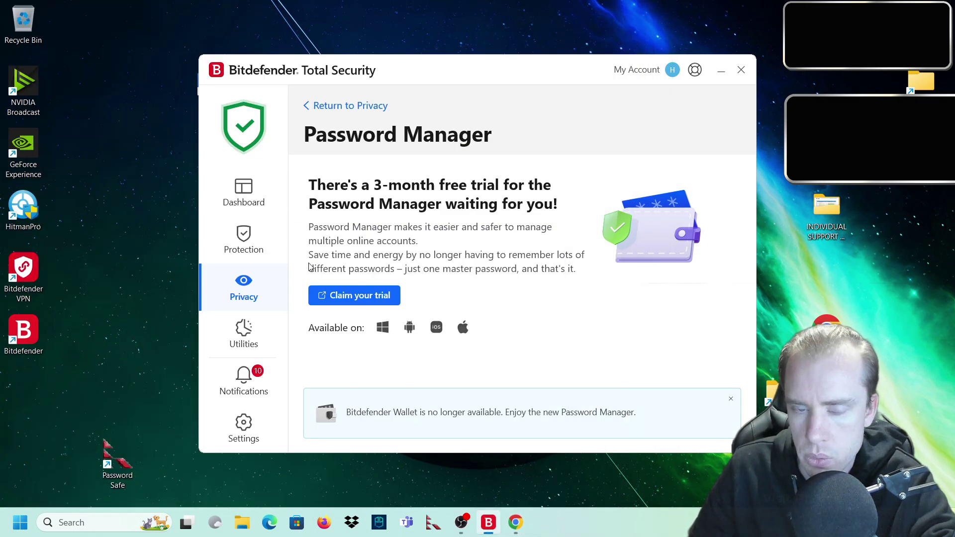
left_click(269, 288)
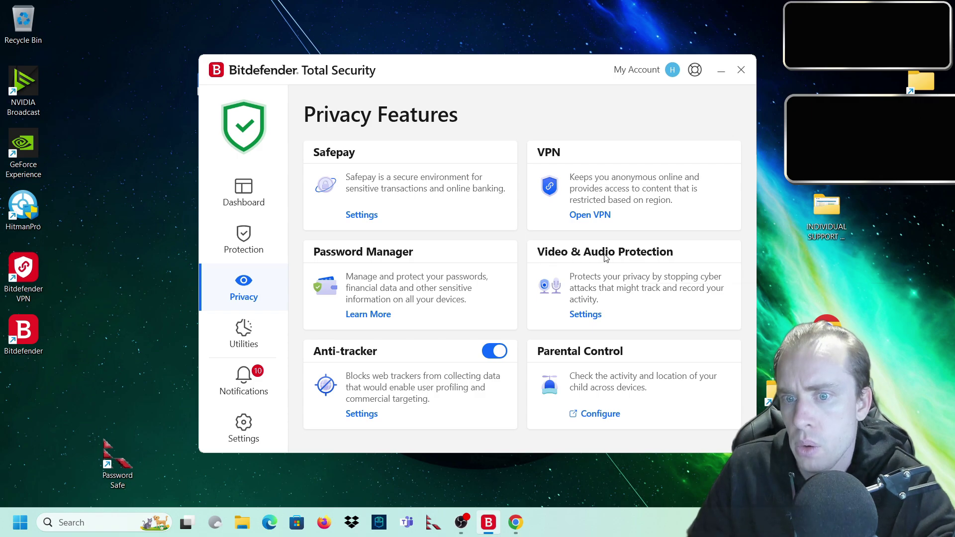
Step: Review the application access lists under Webcam Protection and Audio Protection in Video & Audio Protection
left_click(589, 316)
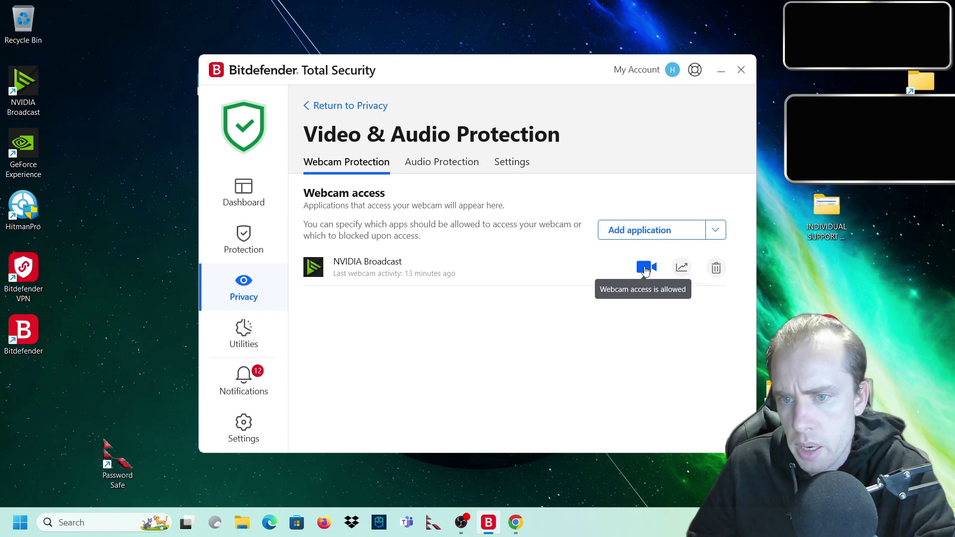
left_click(427, 163)
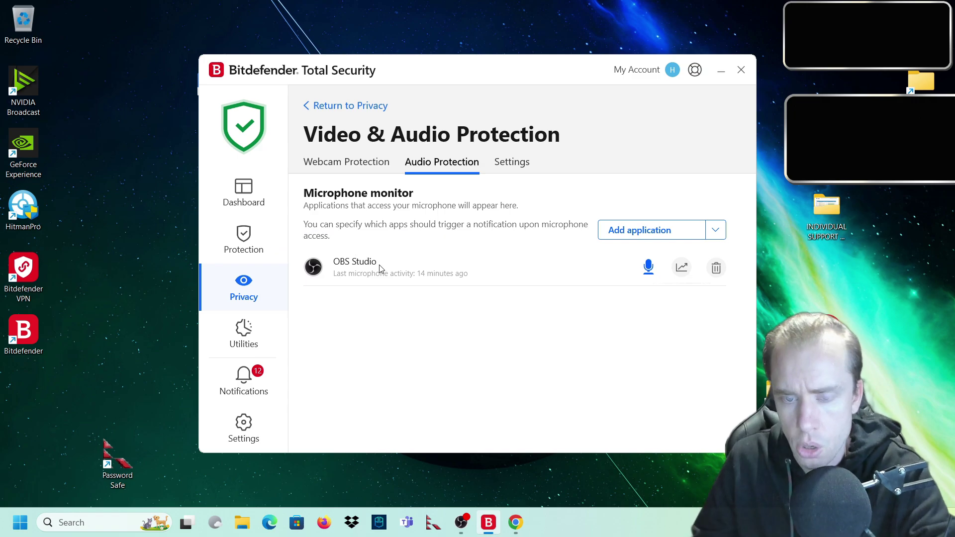
left_click(373, 166)
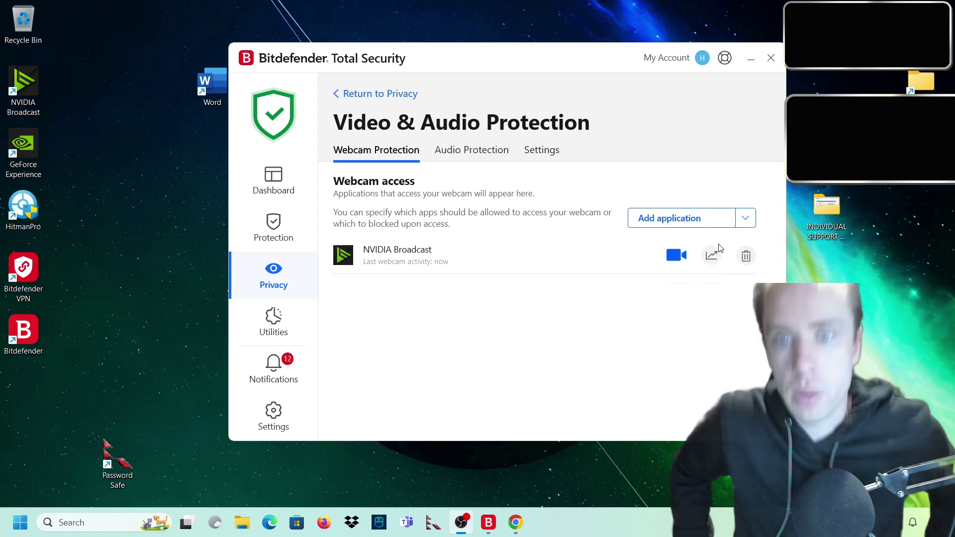
Step: Enable notifications when allowed applications connect to the webcam in the Video & Audio Protection settings, and review the Microphone monitor options
left_click(544, 151)
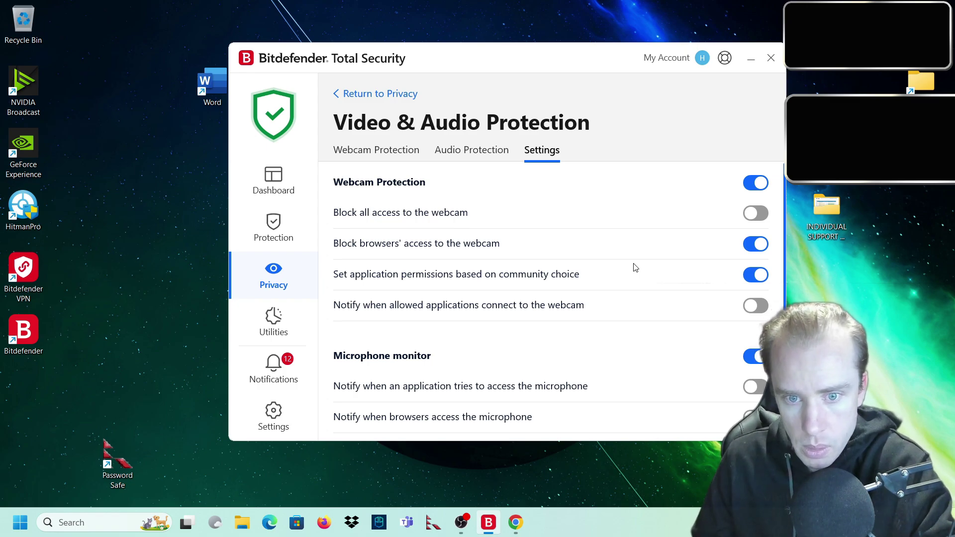
scroll(636, 267, "down", 1)
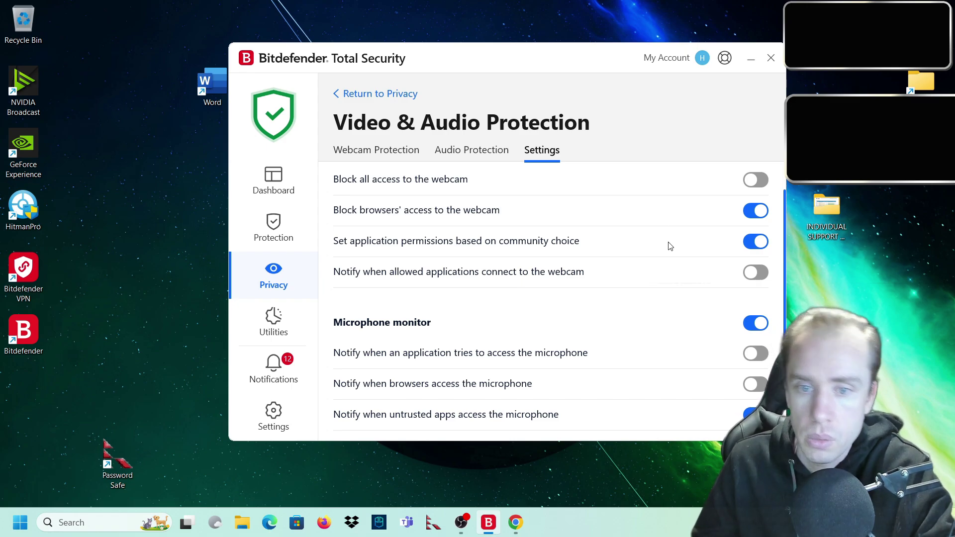
left_click(753, 272)
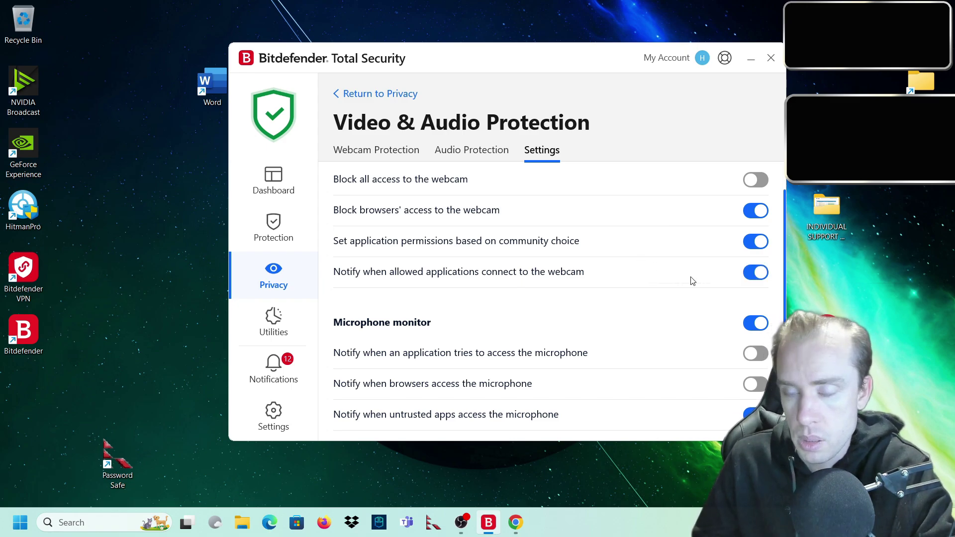
scroll(692, 281, "down", 2)
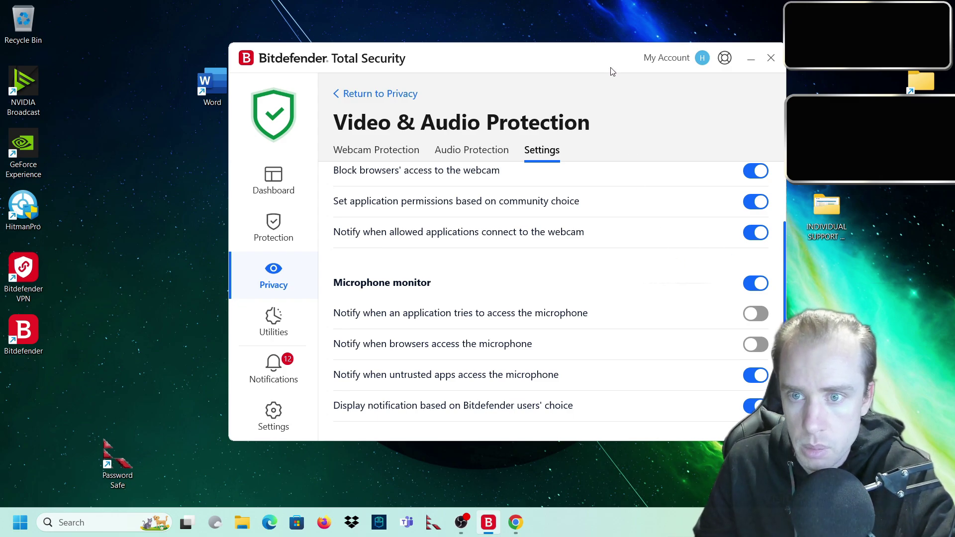
left_click_drag(610, 56, 561, 23)
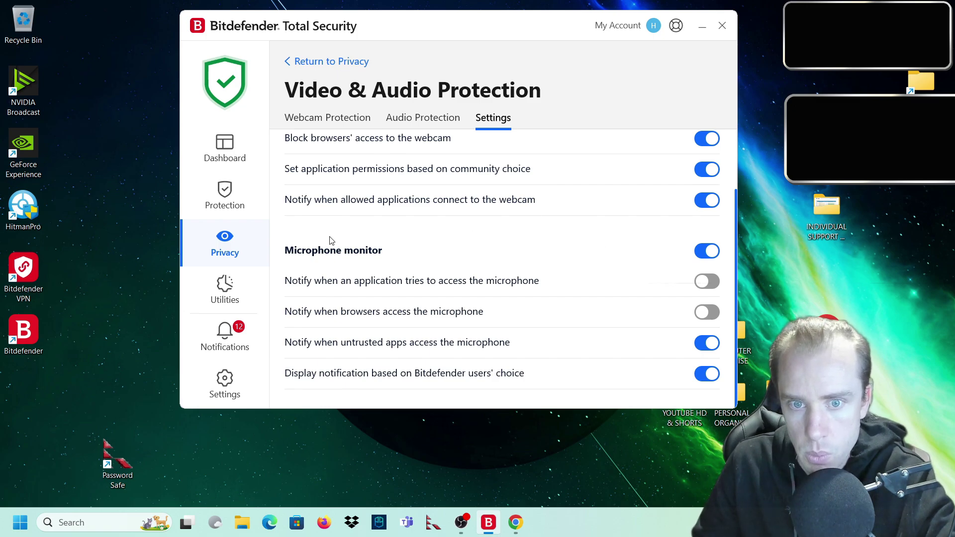
Step: Review the sources for adding a webcam application and the Bitdefender users' choices for NVIDIA Broadcast under Webcam Protection
left_click(341, 118)
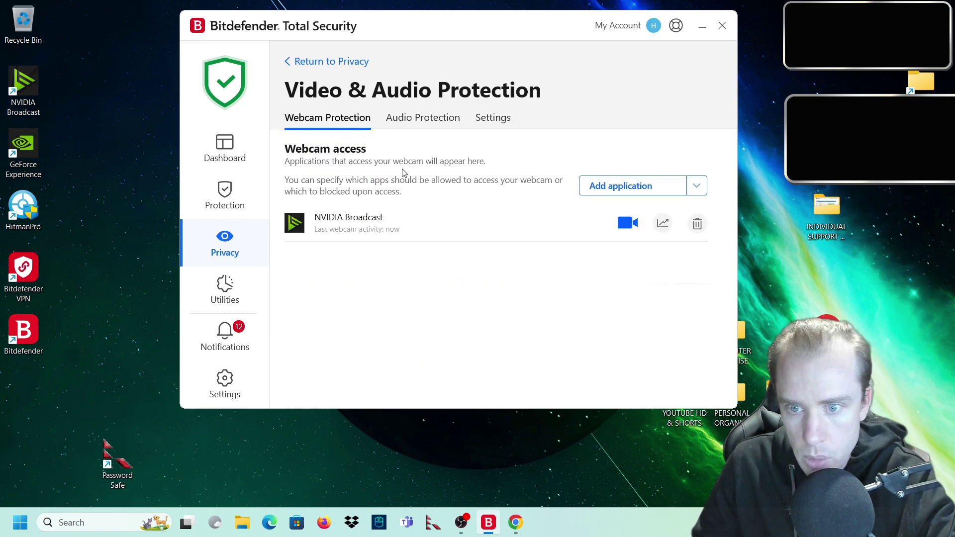
left_click(696, 185)
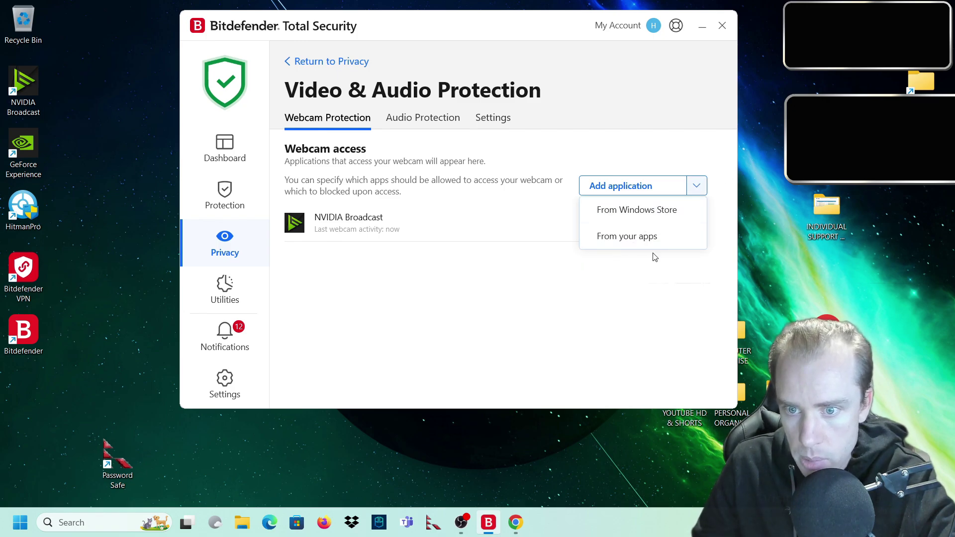
left_click(569, 250)
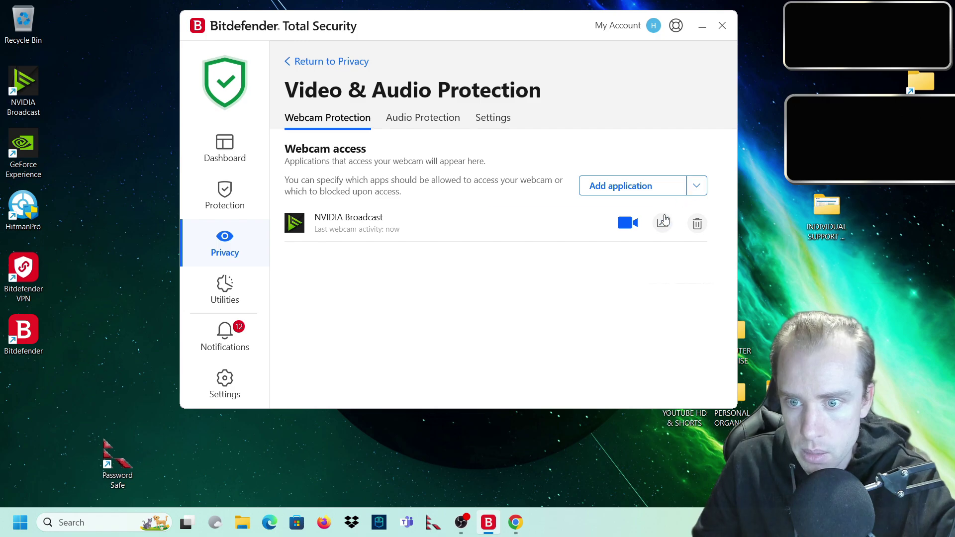
mouse_move(663, 223)
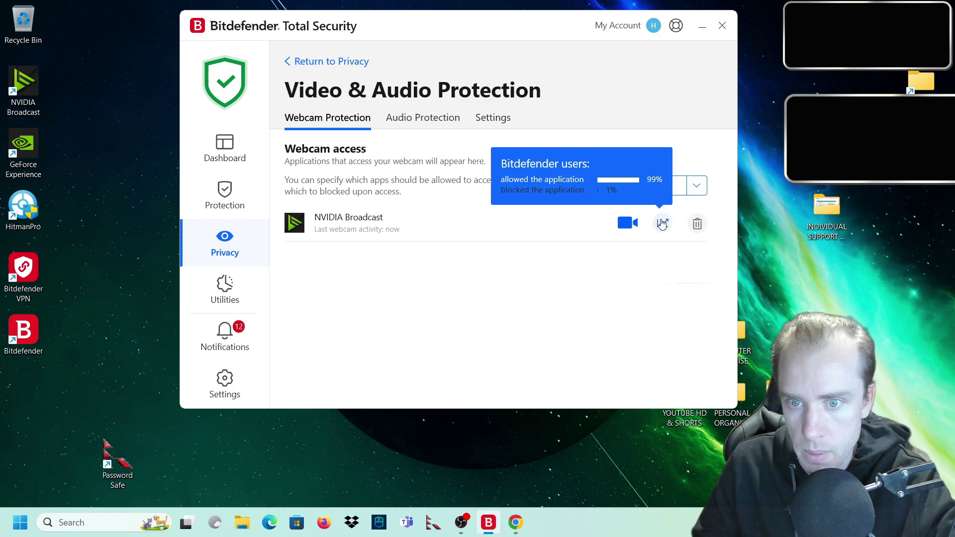
Step: Return to the privacy features, review the browsers listed in the Anti-tracker settings, and go to the Utilities page
key("alt+Left")
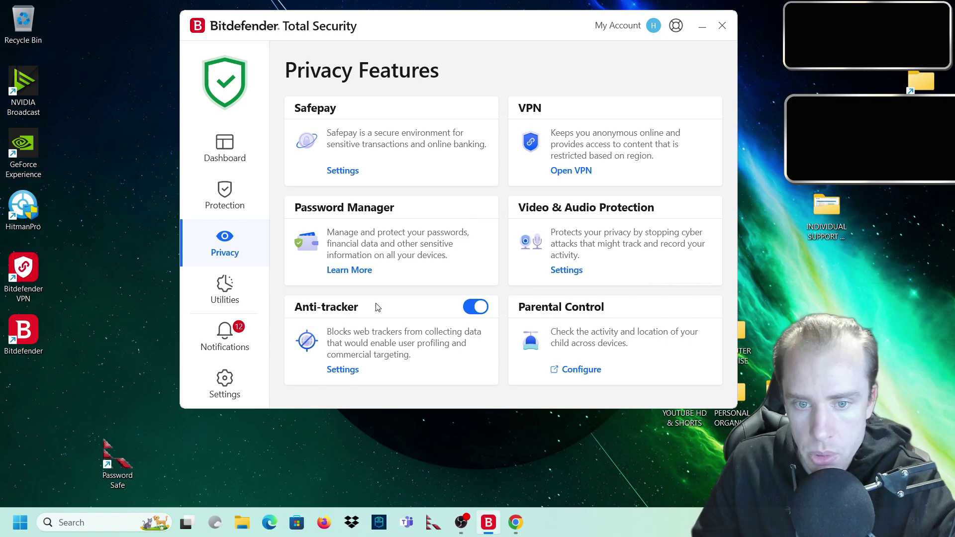
left_click(343, 370)
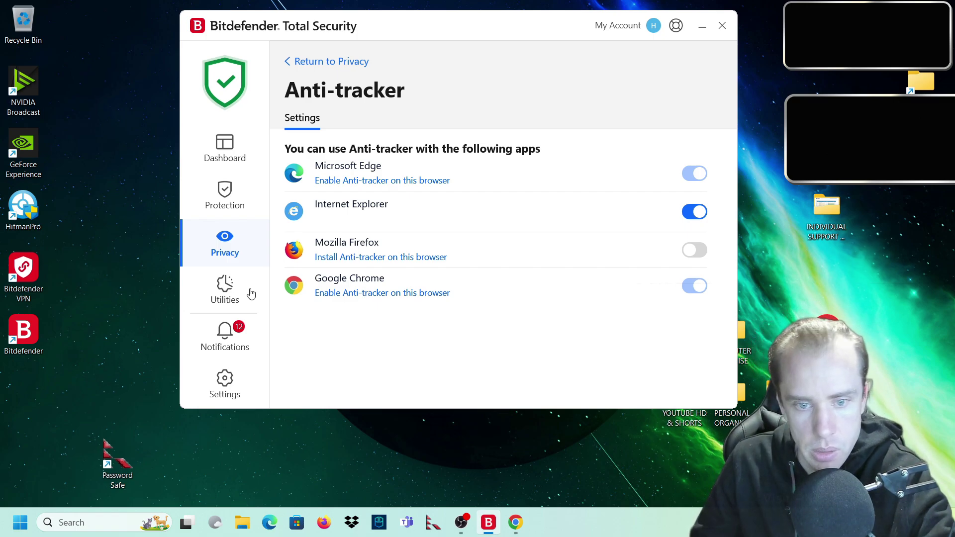
left_click(236, 247)
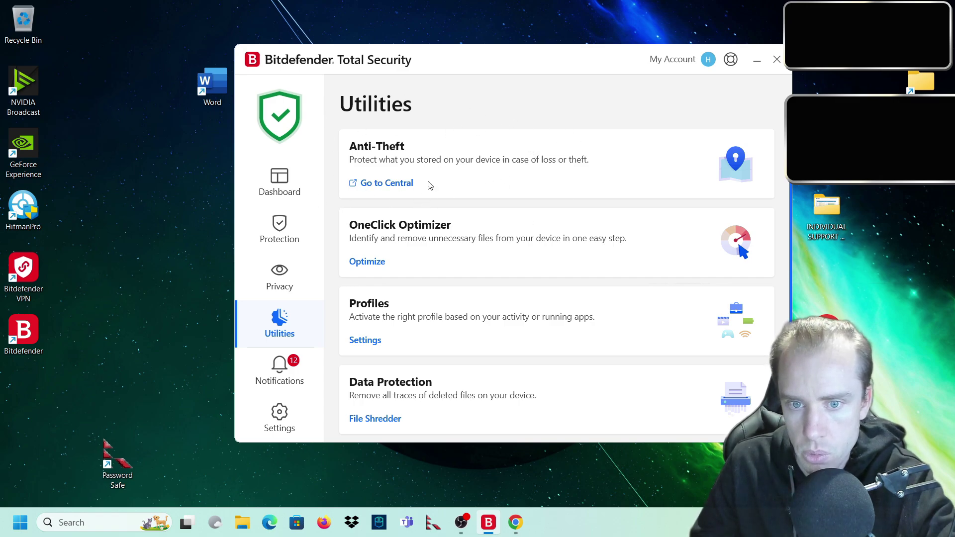
Step: Open the Profiles settings, review the Work Profile's configuration, and close it without saving
scroll(436, 171, "down", 1)
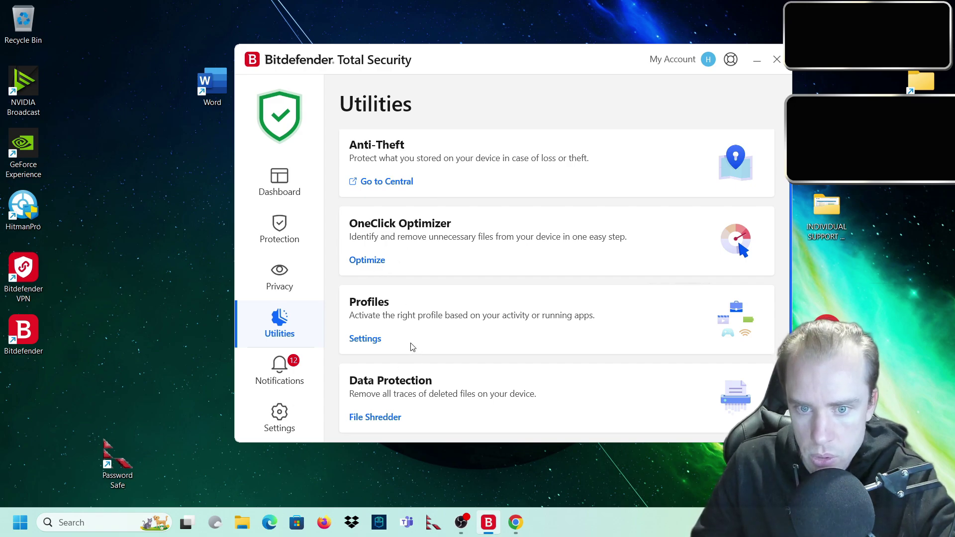
left_click(368, 344)
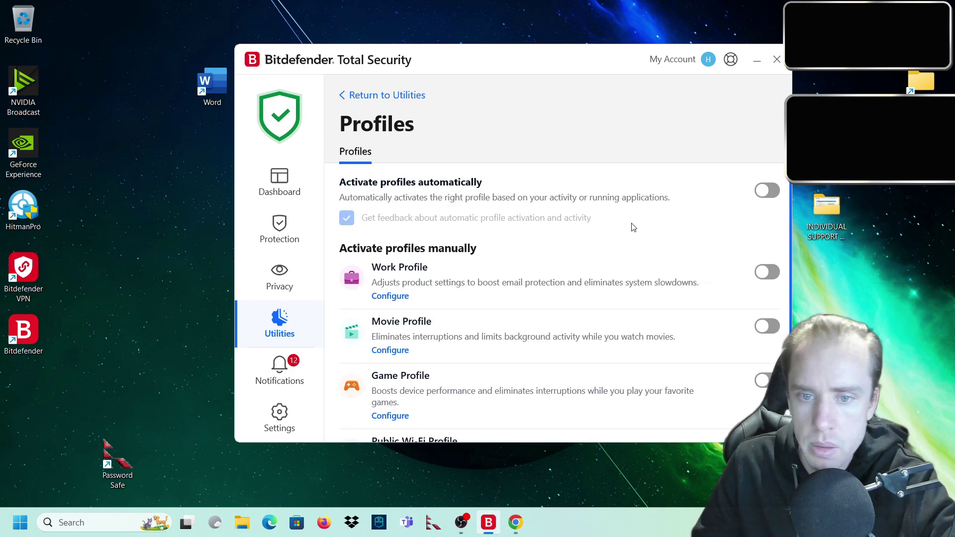
scroll(633, 223, "down", 1)
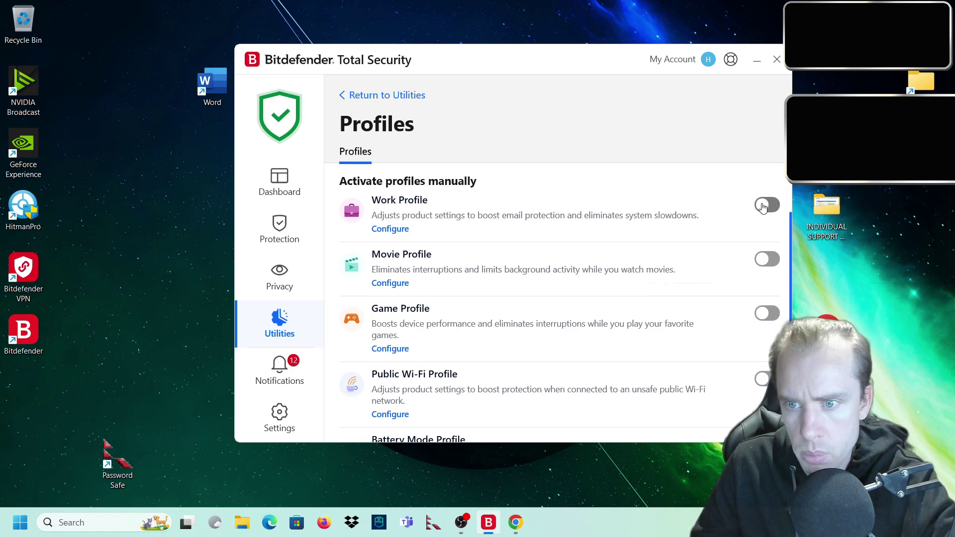
left_click(390, 229)
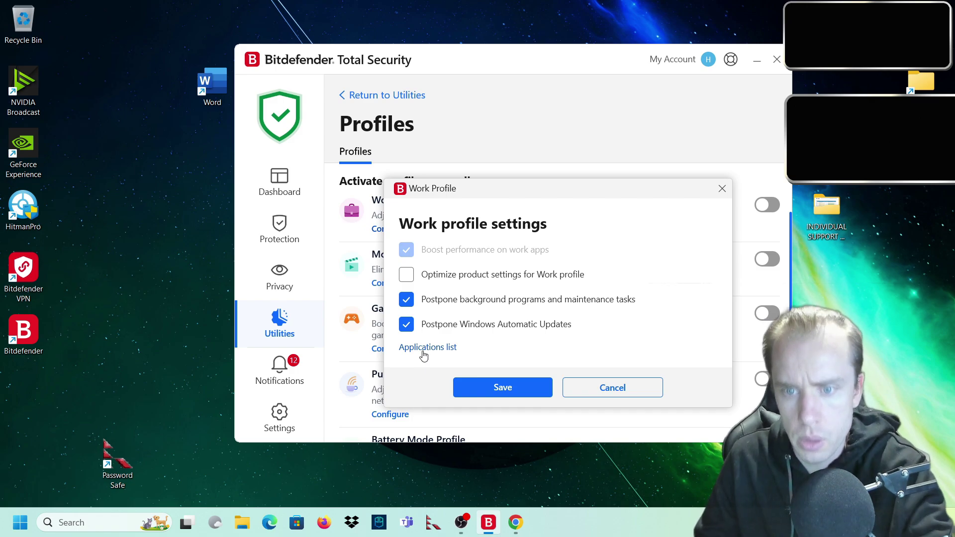
left_click(603, 386)
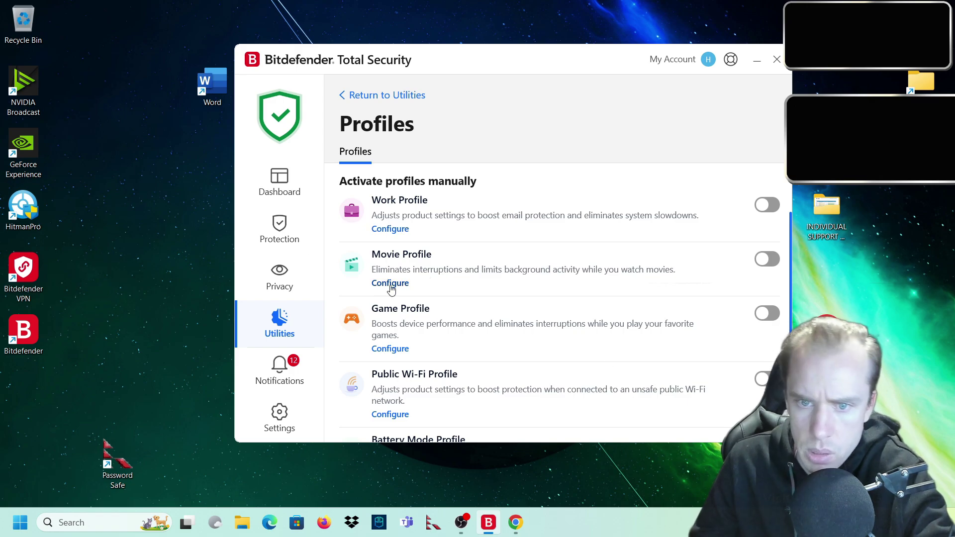
Step: Review the Movie Profile's configuration and its players list, and close them without saving
left_click(390, 283)
left_click(607, 396)
scroll(543, 294, "down", 2)
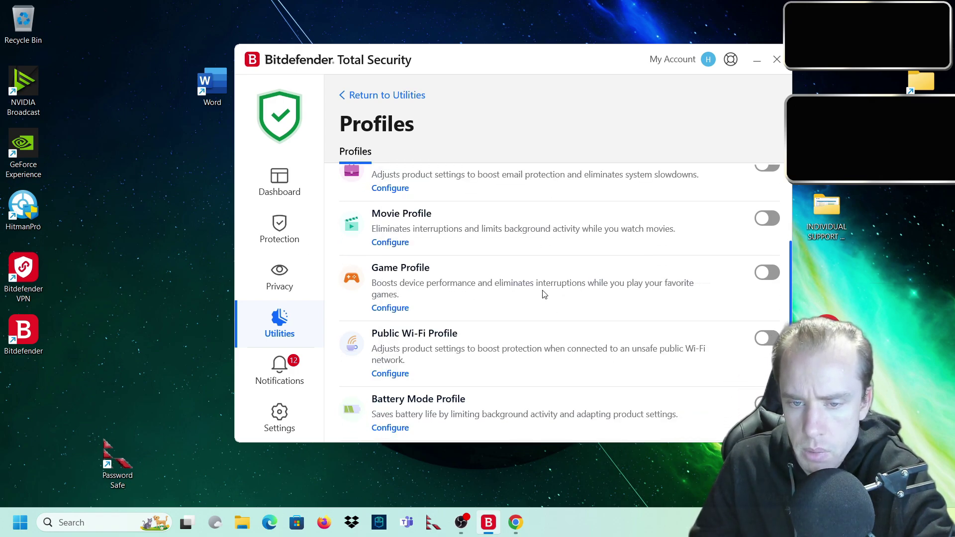
scroll(542, 294, "up", 3)
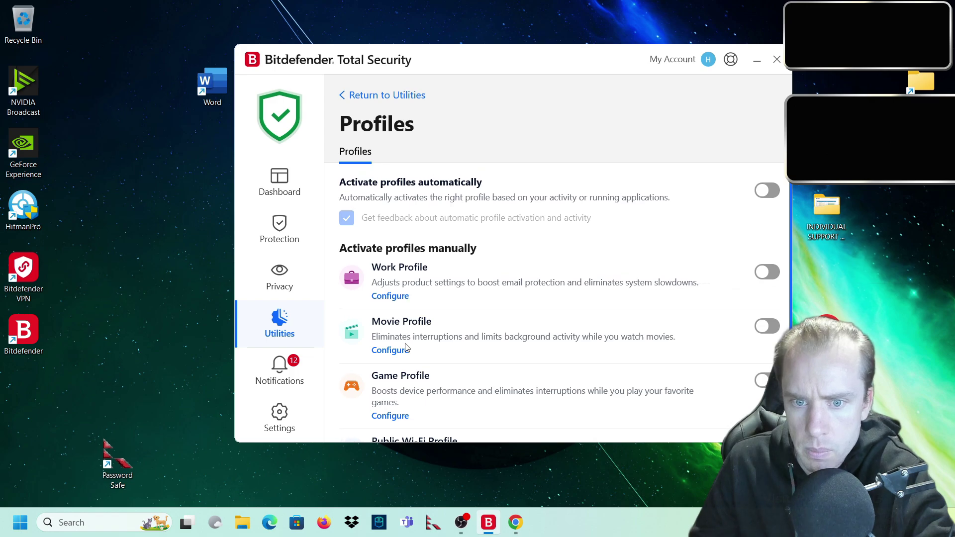
left_click(393, 357)
left_click(427, 360)
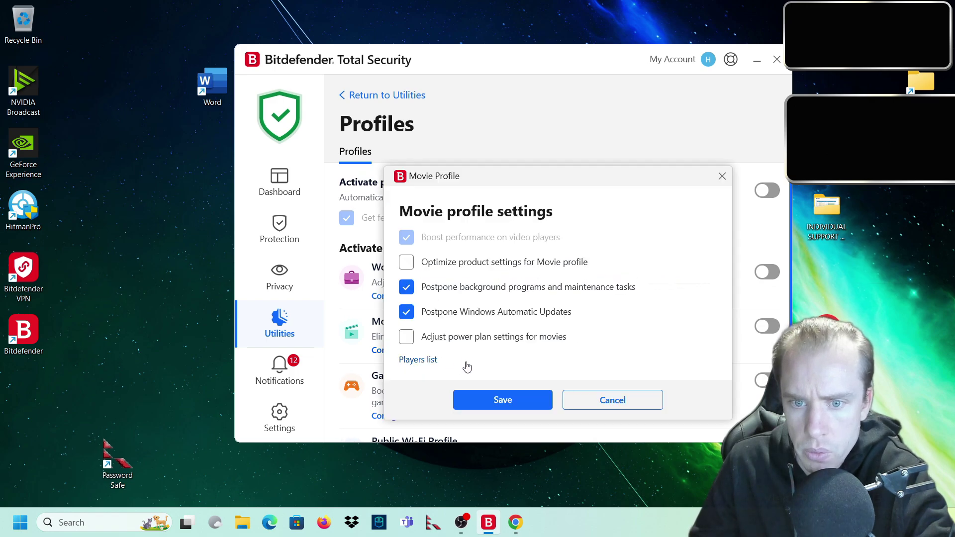
left_click(478, 229)
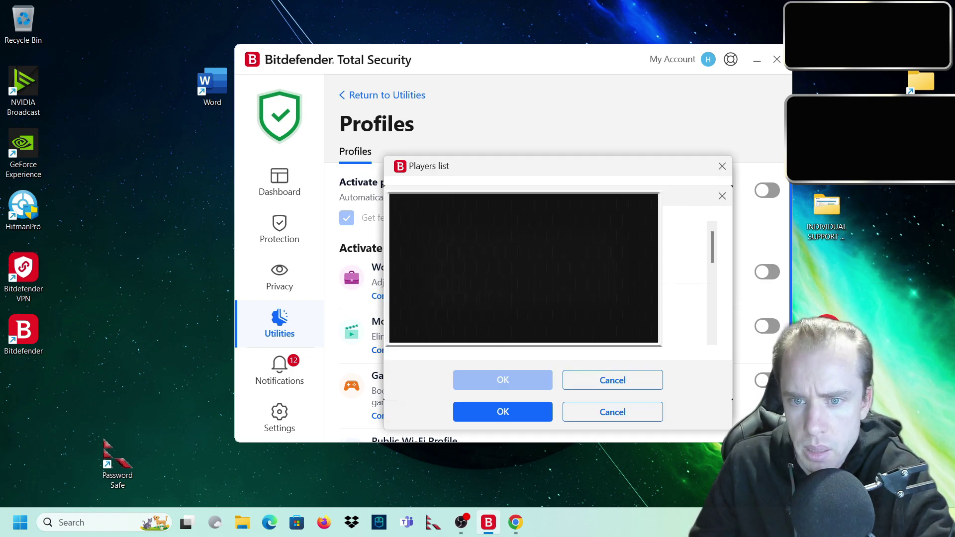
left_click(720, 197)
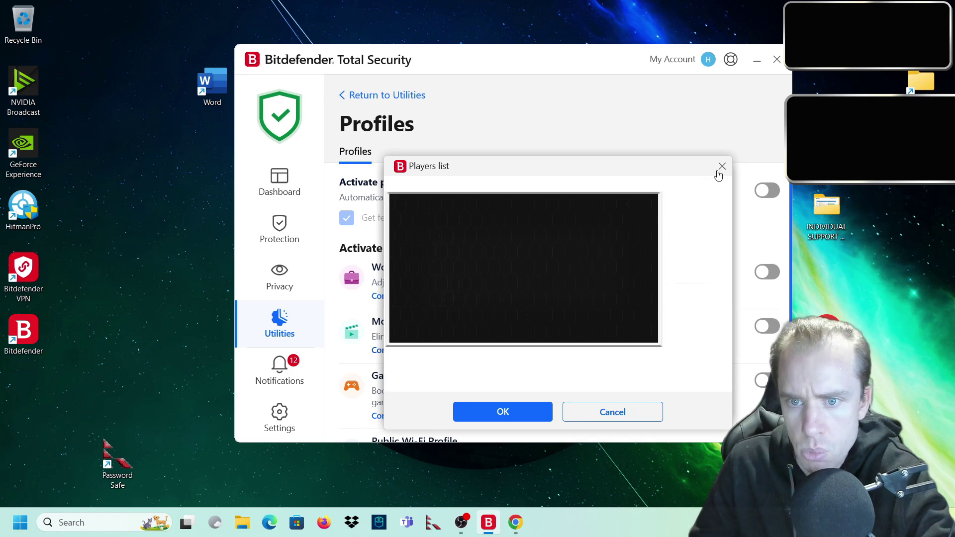
left_click(723, 167)
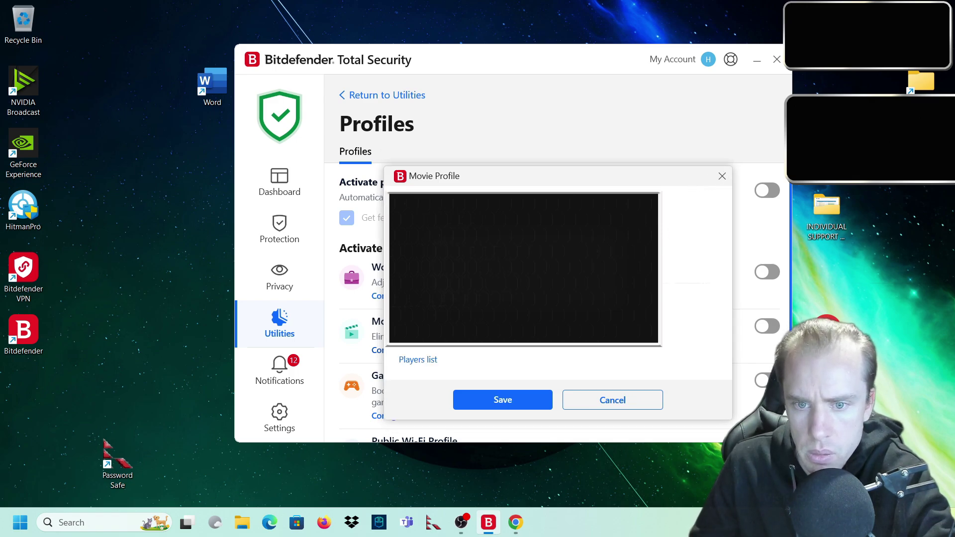
left_click(615, 404)
Step: Set the Public Wi-Fi Profile to adjust product settings for better protection on unsafe public Wi-Fi networks, and save it
scroll(416, 358, "down", 3)
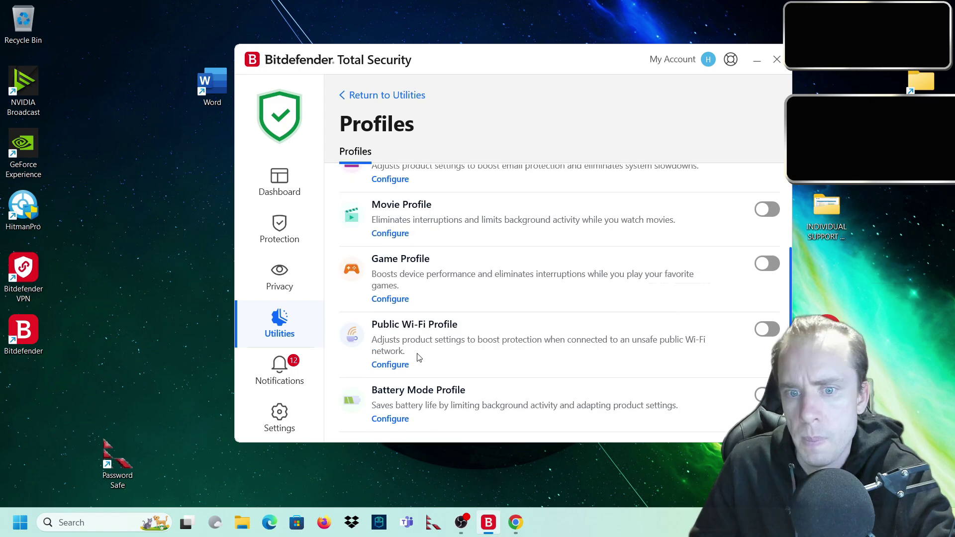
left_click(393, 366)
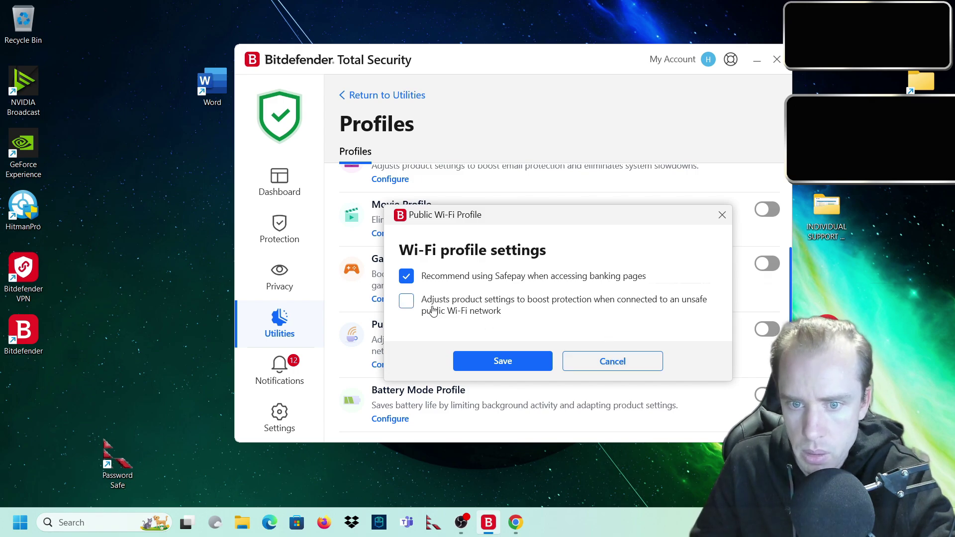
left_click(406, 301)
left_click(500, 362)
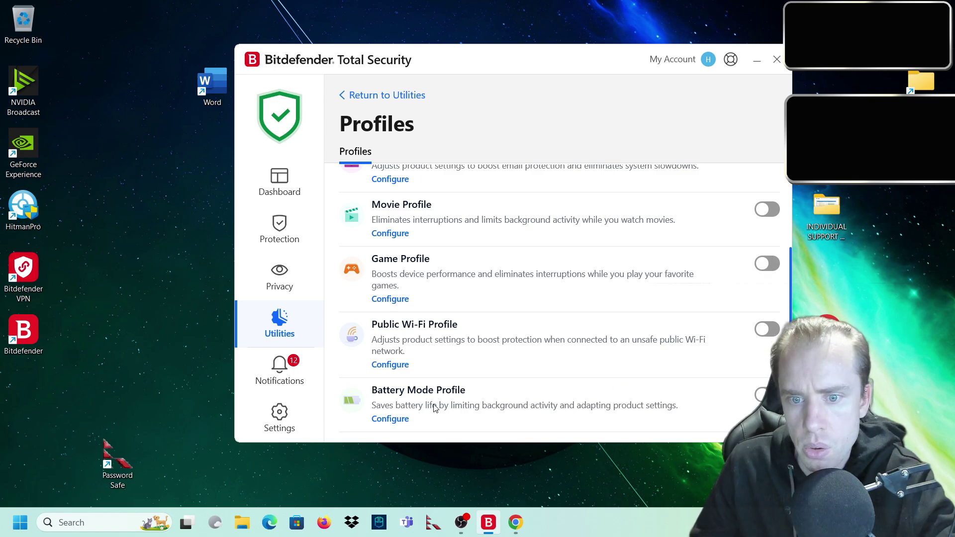
Step: Review the Battery Mode Profile's configuration, close it without saving, and return to Utilities
left_click(390, 420)
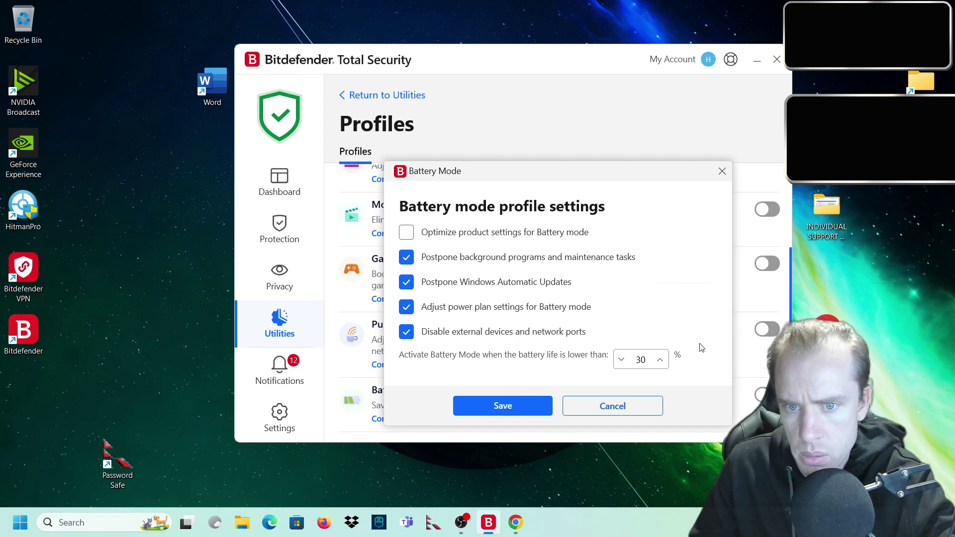
left_click(617, 401)
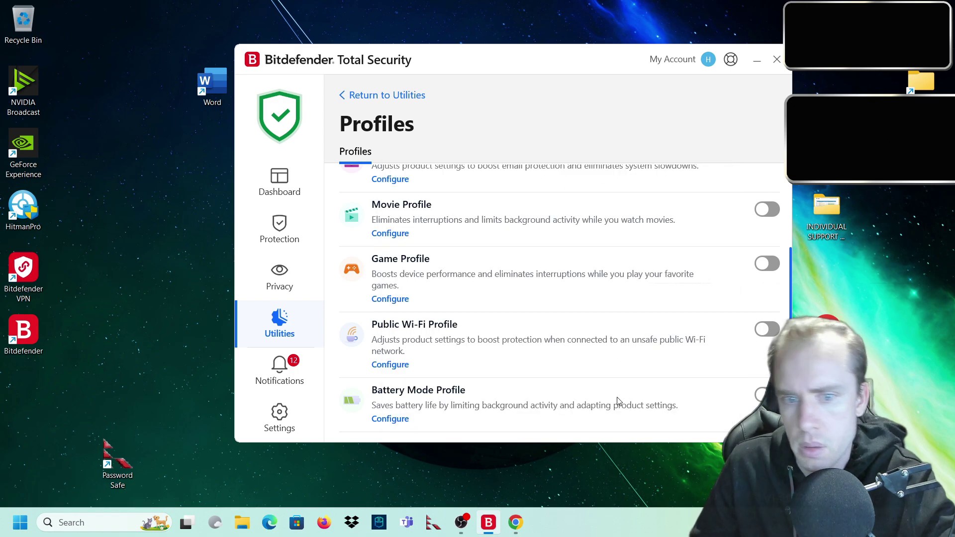
left_click(285, 331)
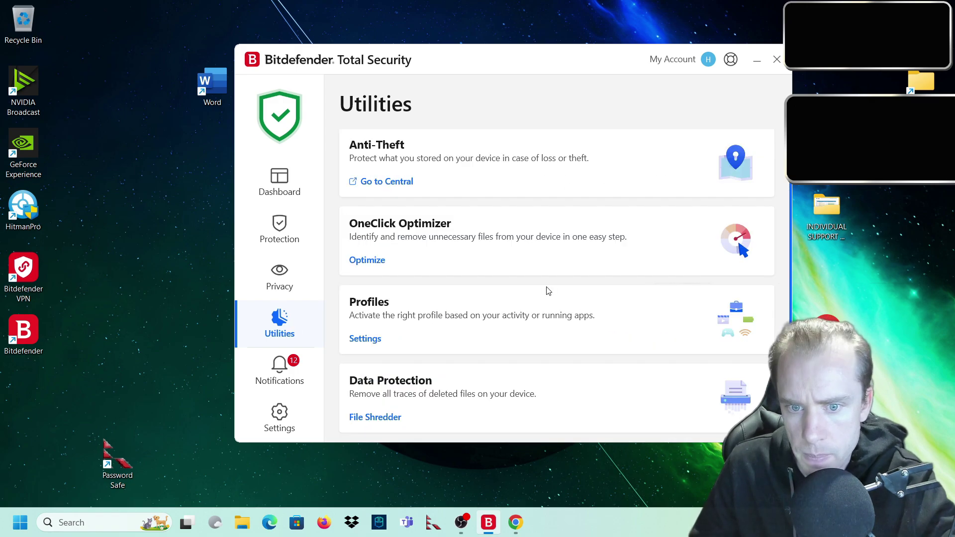
Step: Open the File Shredder to view how items are added for permanent deletion, and close it
left_click(386, 418)
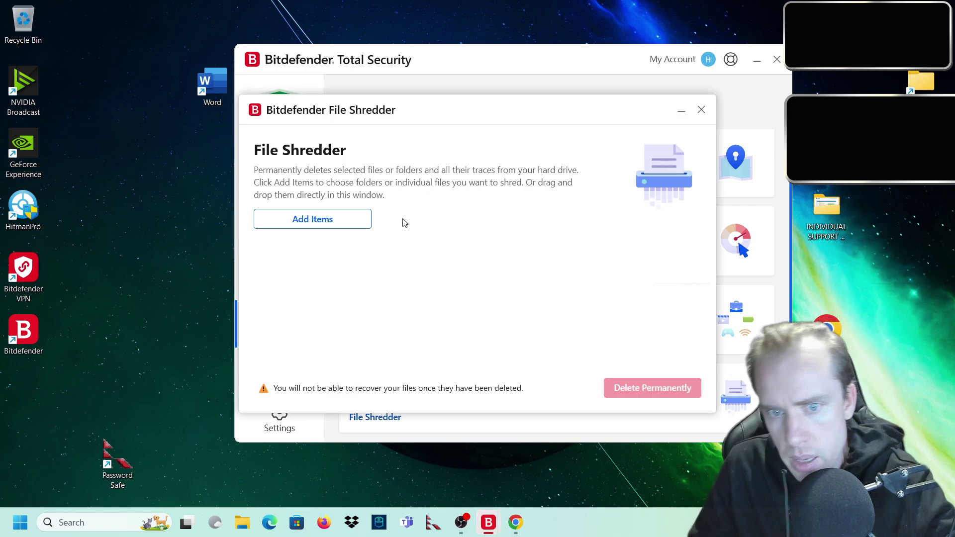
left_click(702, 110)
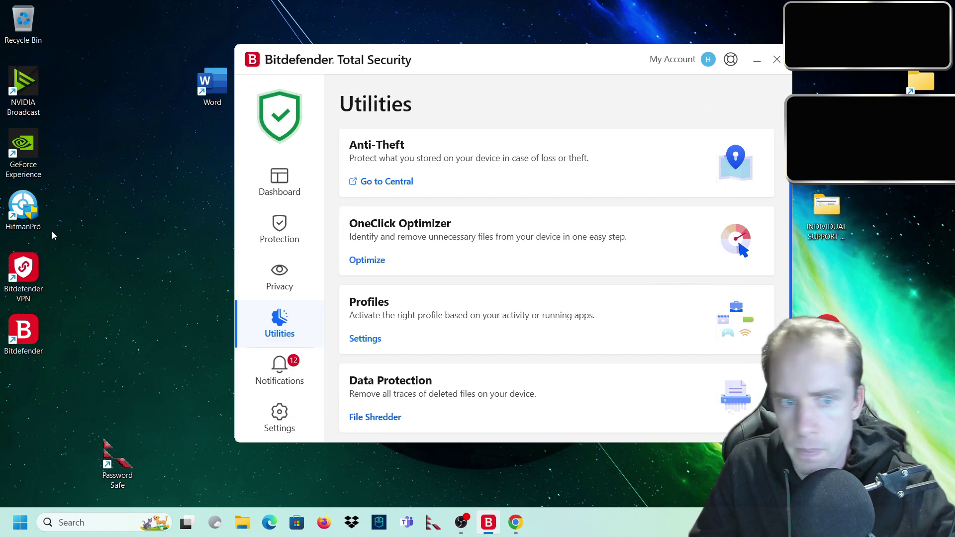
left_click(386, 418)
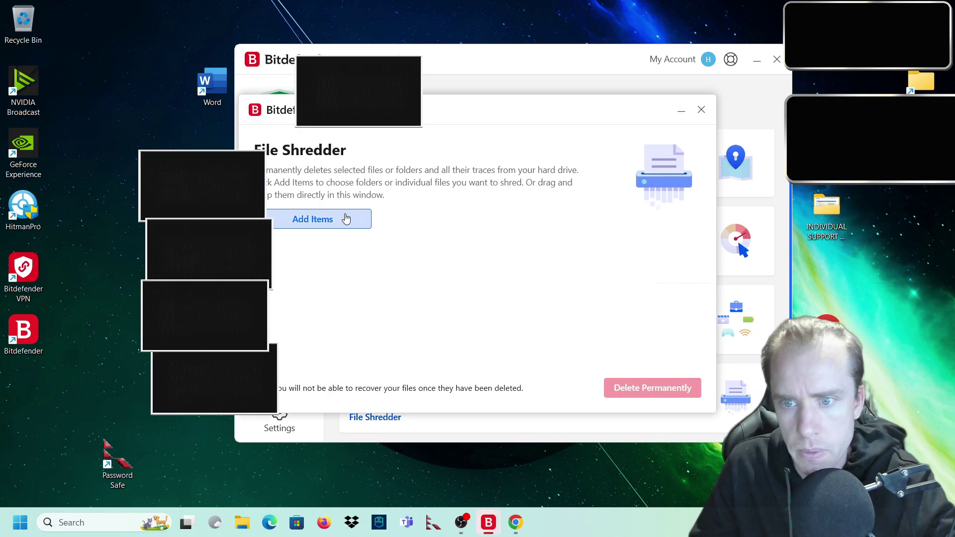
left_click(702, 110)
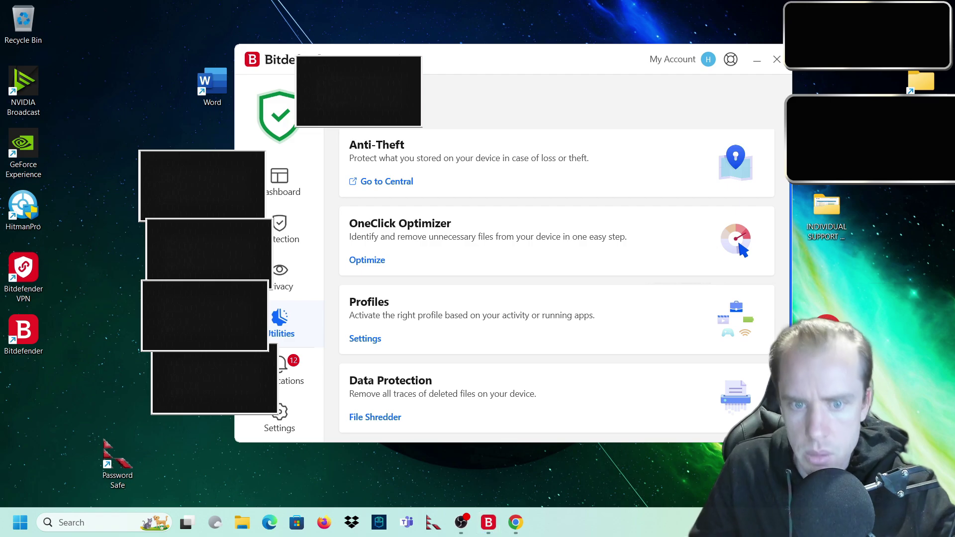
Step: Permanently delete the Notebook internet shortcut in the Documents folder with Bitdefender's File Shredder, and close File Explorer
key("super+e")
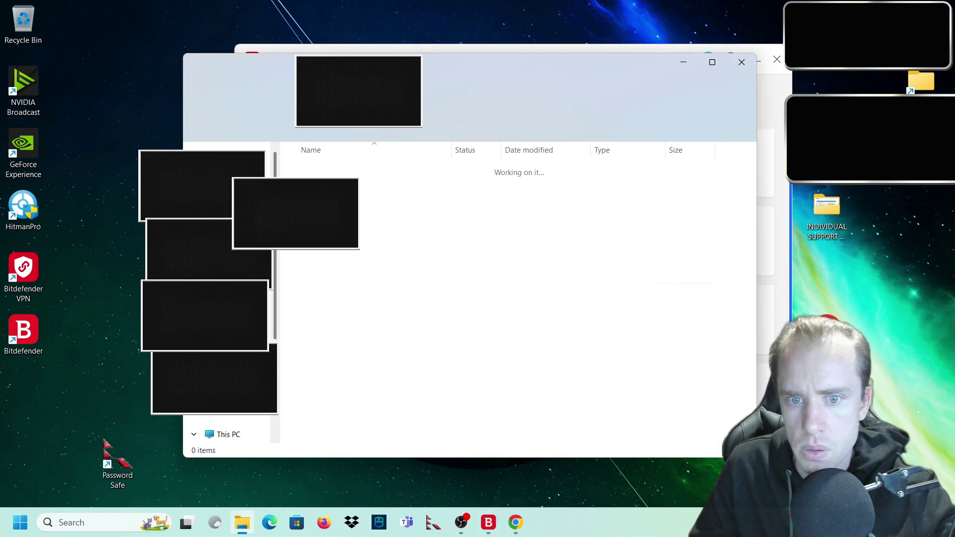
left_click(360, 215)
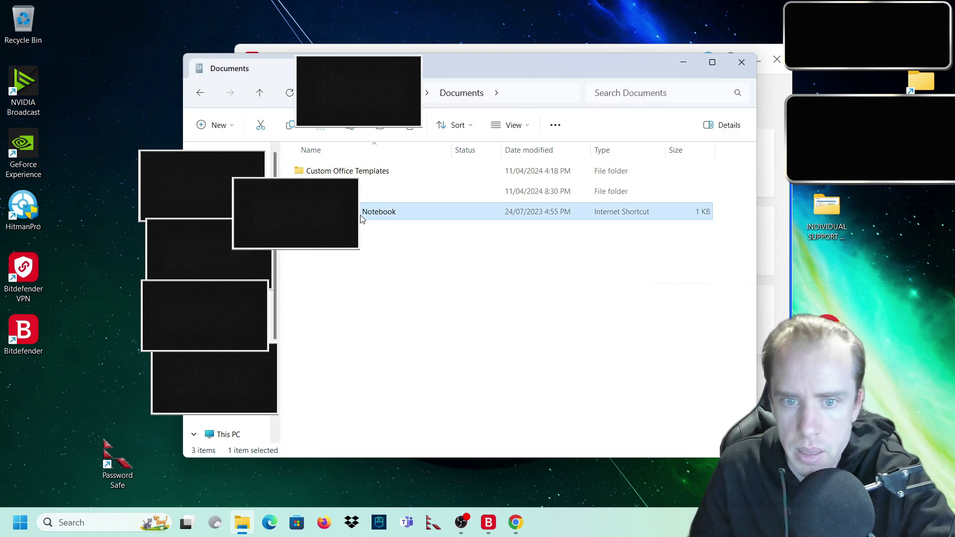
right_click(360, 215)
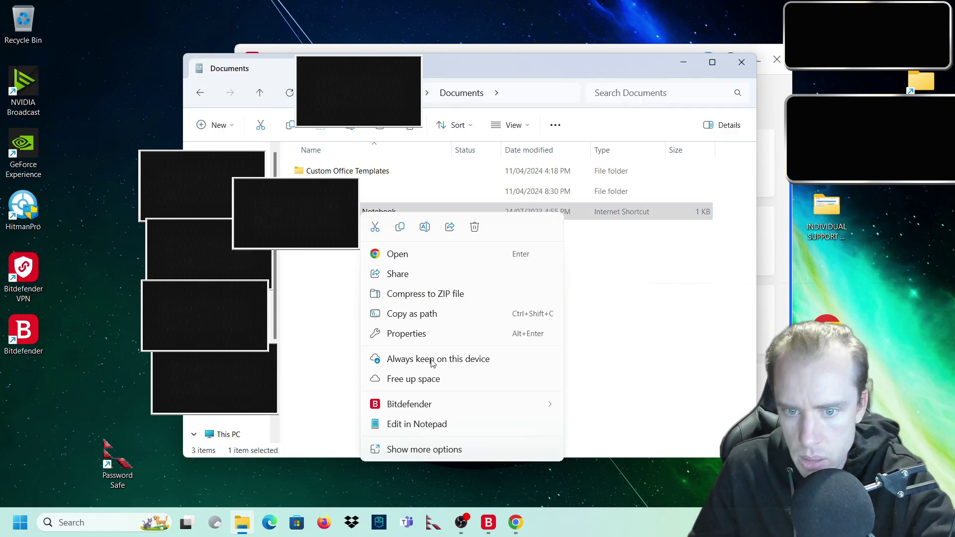
mouse_move(437, 404)
left_click(633, 426)
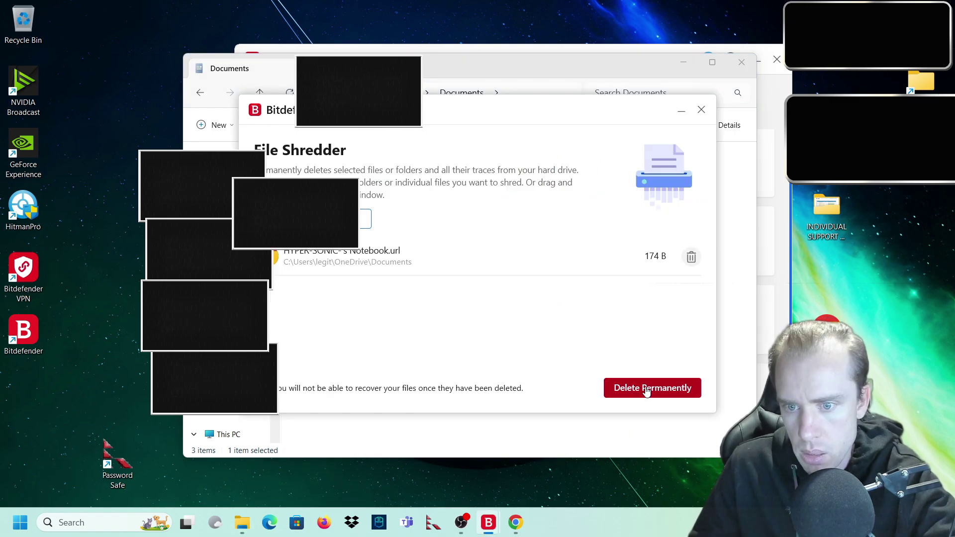
left_click(646, 388)
left_click(457, 338)
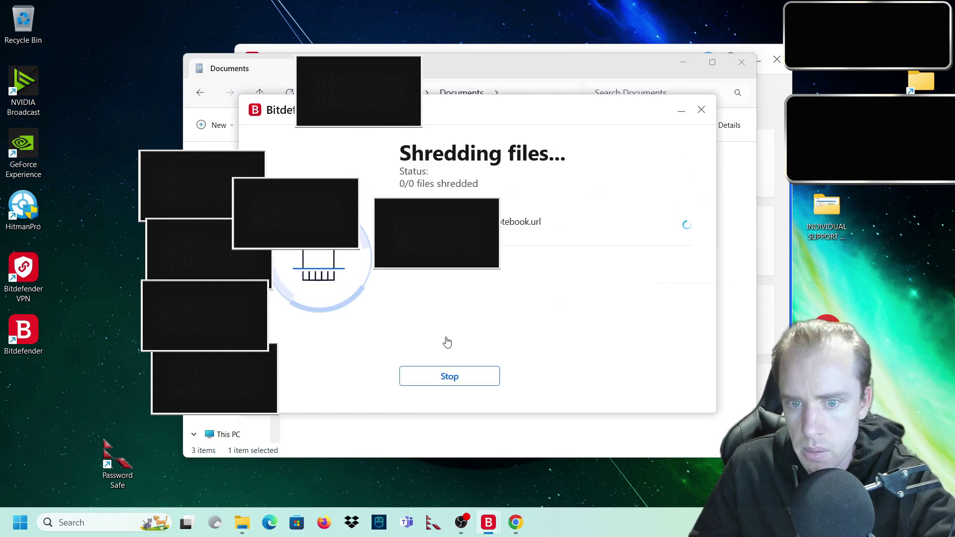
left_click(421, 377)
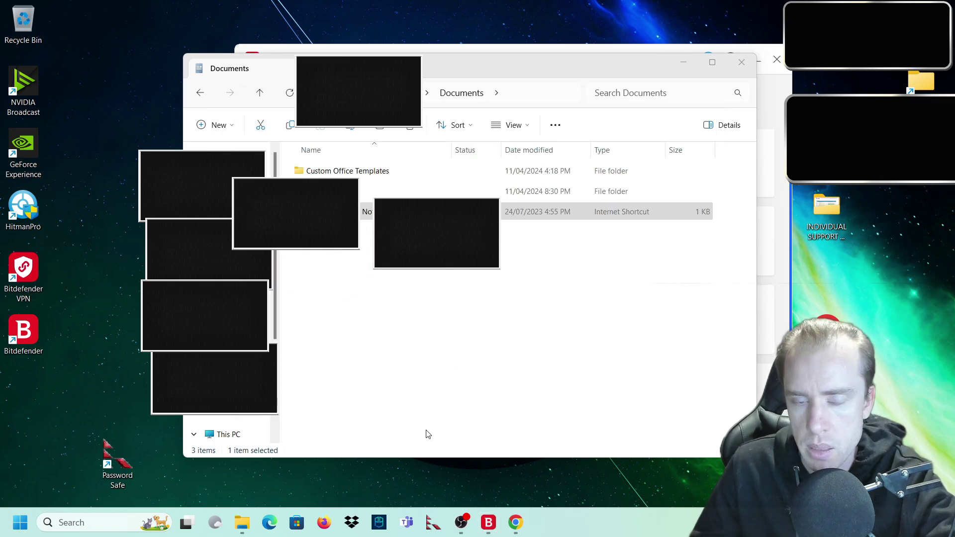
left_click(739, 64)
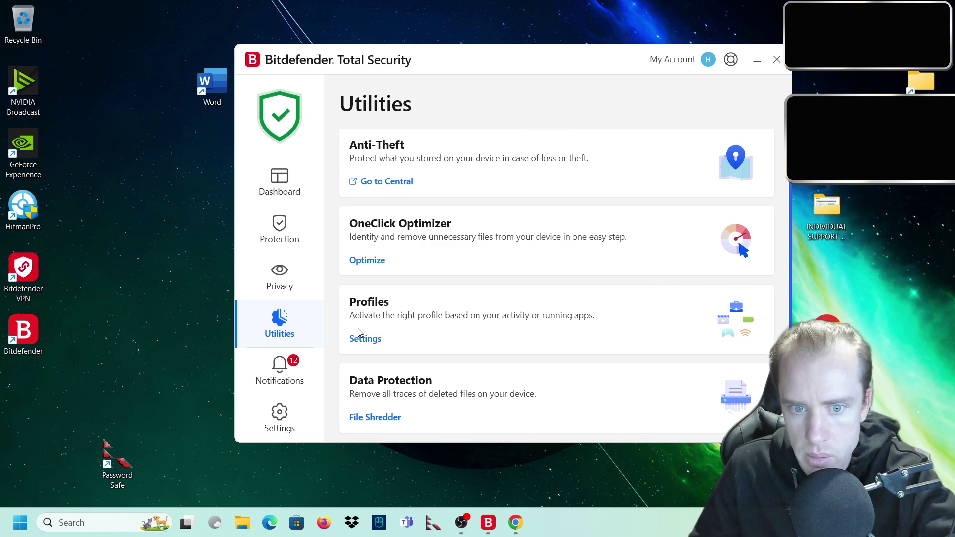
Step: Review the Critical notifications about blocked applications, and view the Warning notifications
left_click(269, 324)
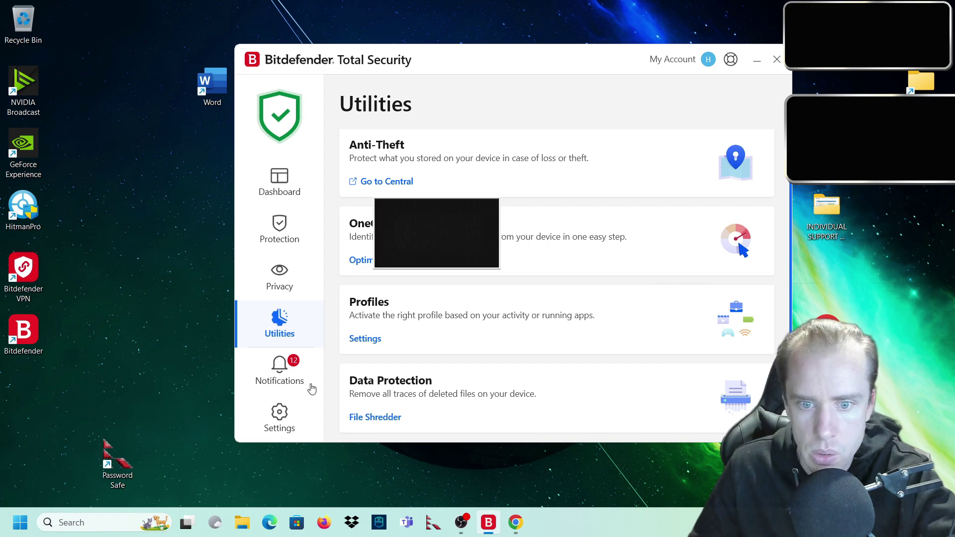
left_click(300, 370)
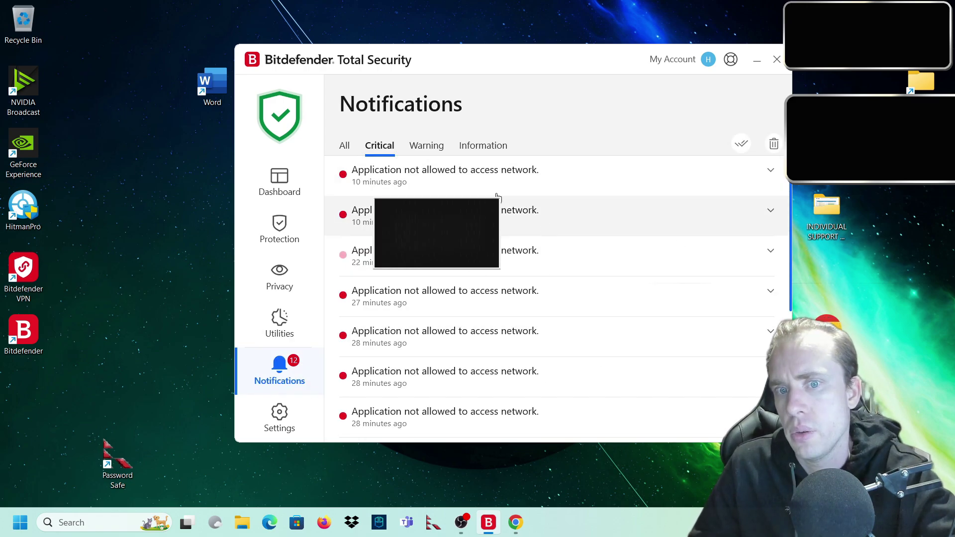
left_click(771, 180)
left_click(771, 179)
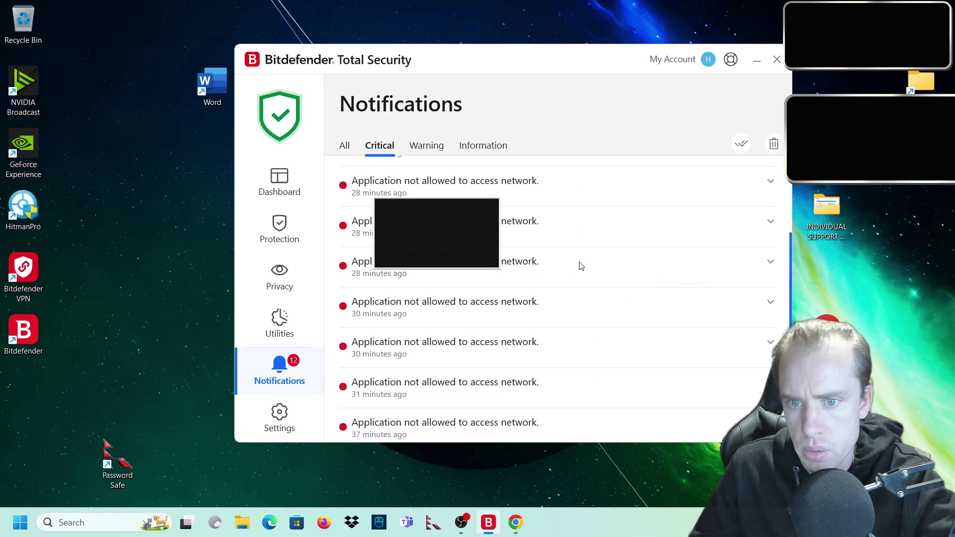
scroll(580, 265, "down", 1)
scroll(582, 266, "up", 1)
left_click(442, 146)
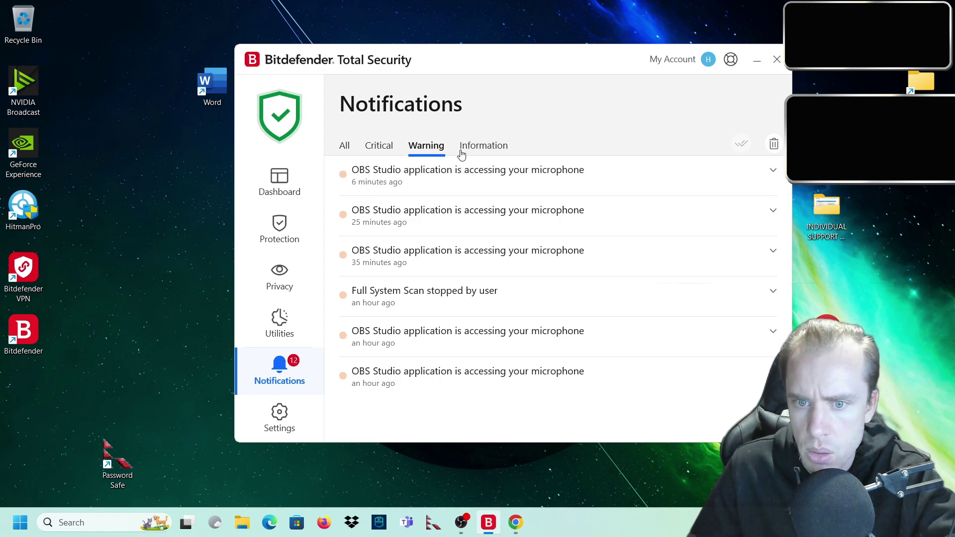
Step: Check which applications are listed for webcam and microphone access in Video & Audio Protection
left_click(278, 234)
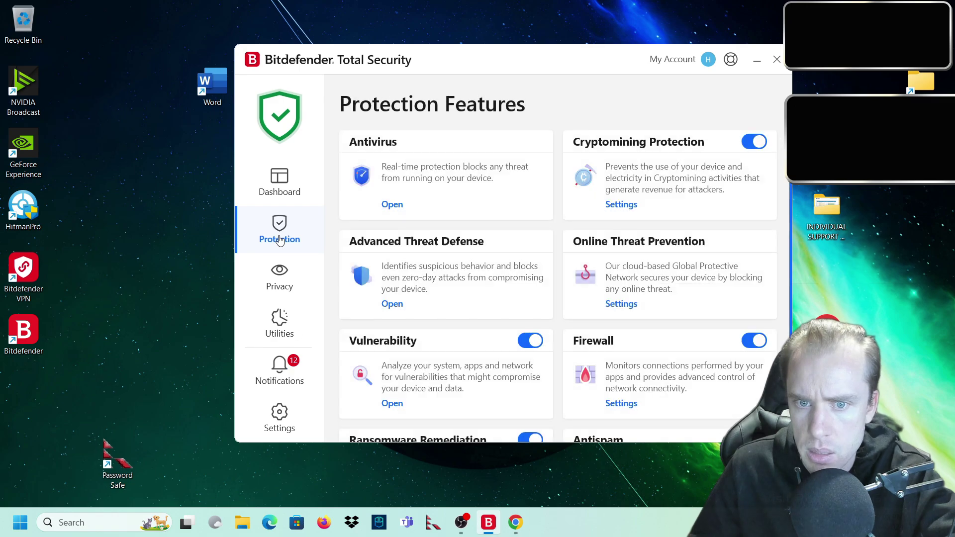
left_click(293, 280)
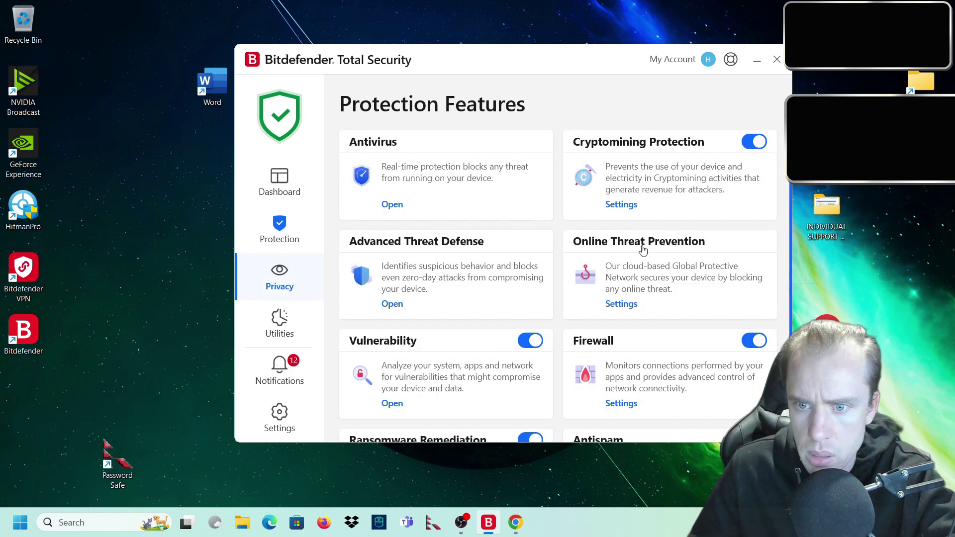
left_click(624, 306)
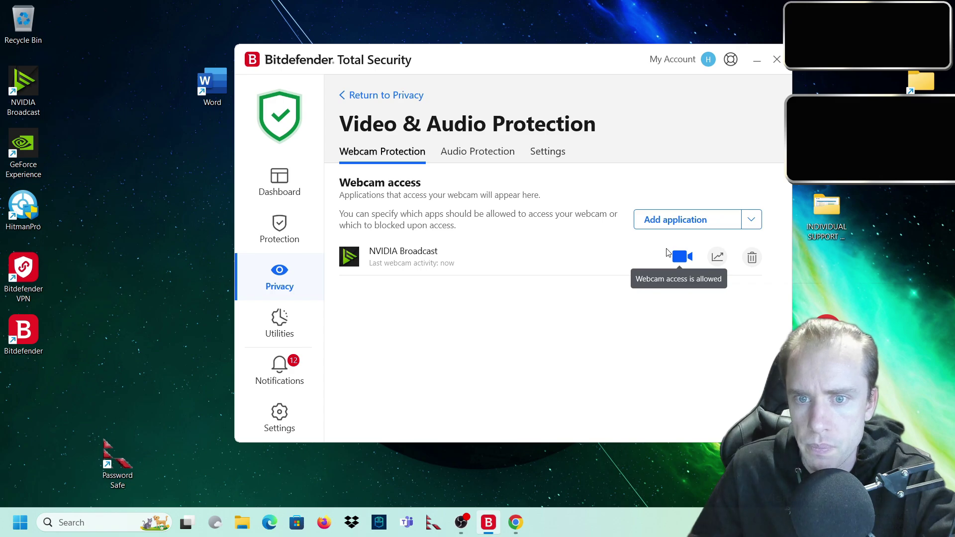
left_click(477, 151)
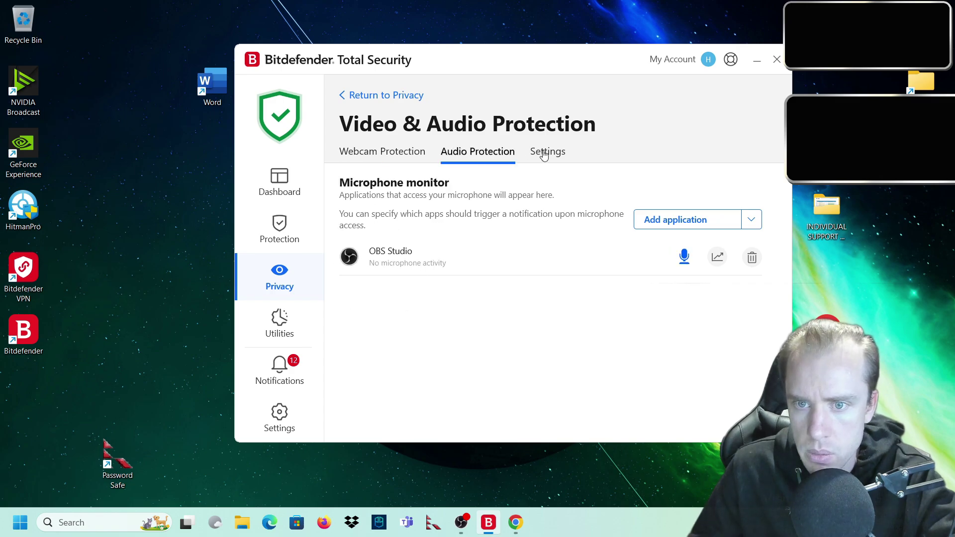
Step: Review the Information notifications, including the details of the completed File Shredder entry
left_click(314, 390)
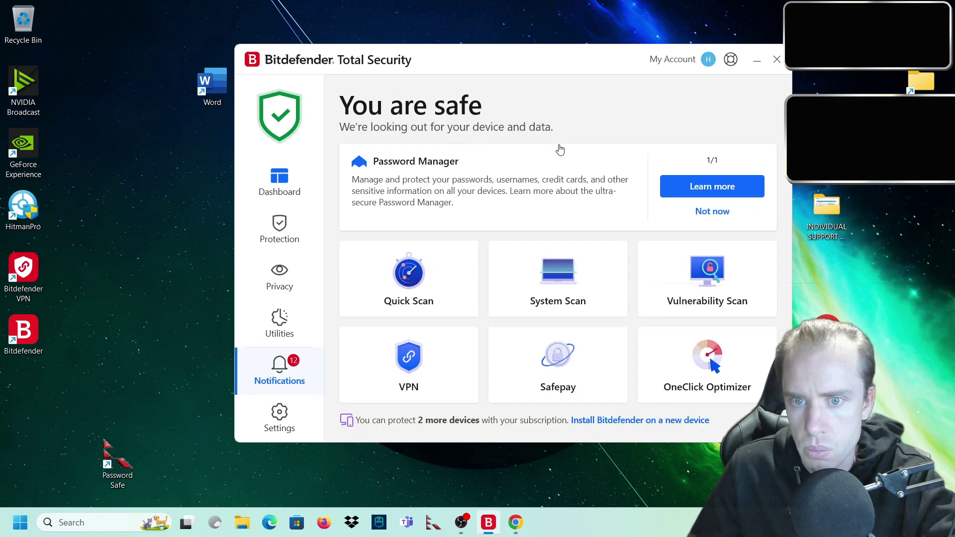
left_click(470, 146)
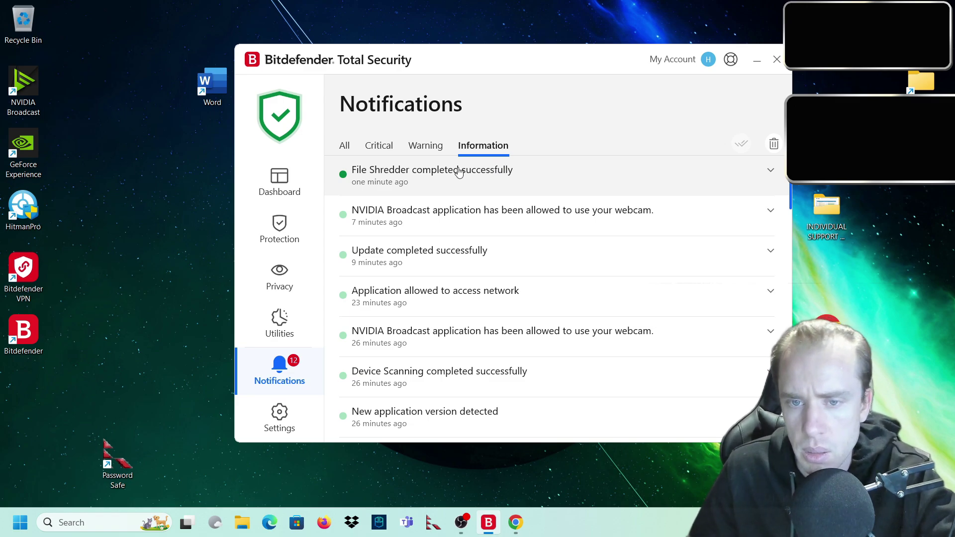
left_click(512, 174)
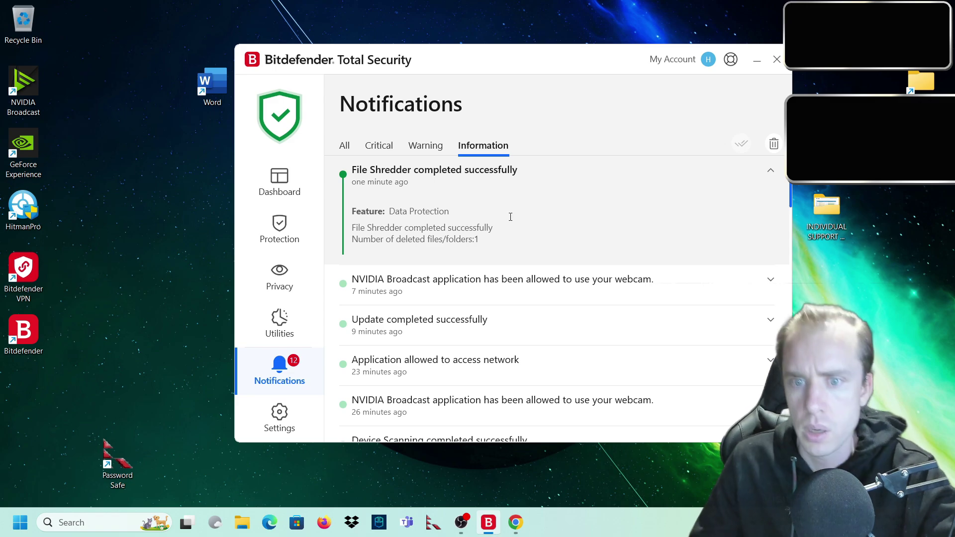
left_click(510, 169)
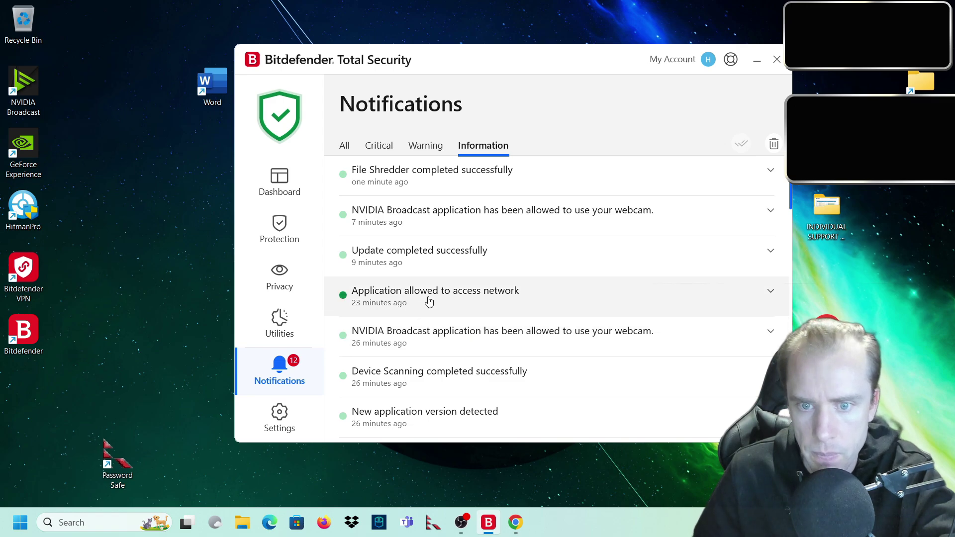
scroll(429, 301, "down", 3)
Step: Enable the Security widget in the general settings and place it on the desktop beside the Recycle Bin
left_click(278, 418)
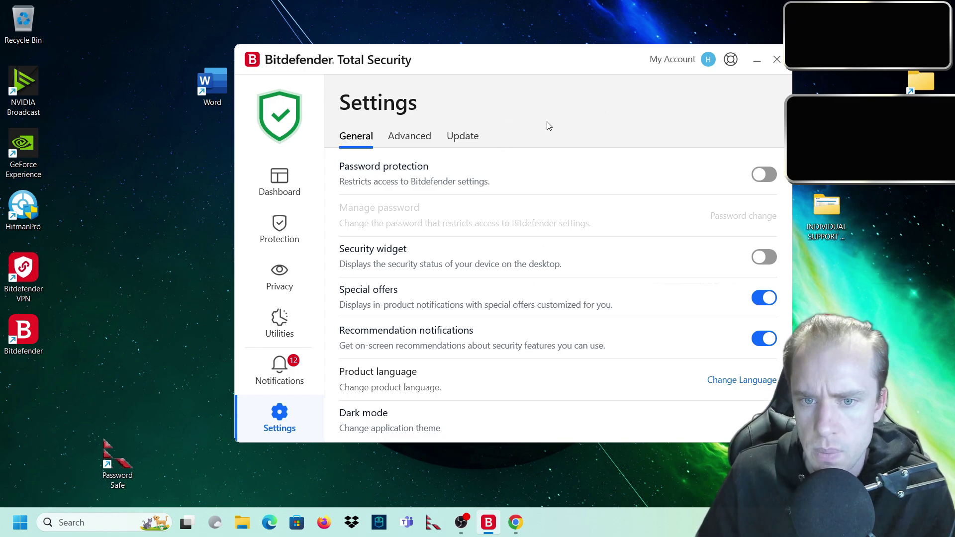
left_click(764, 257)
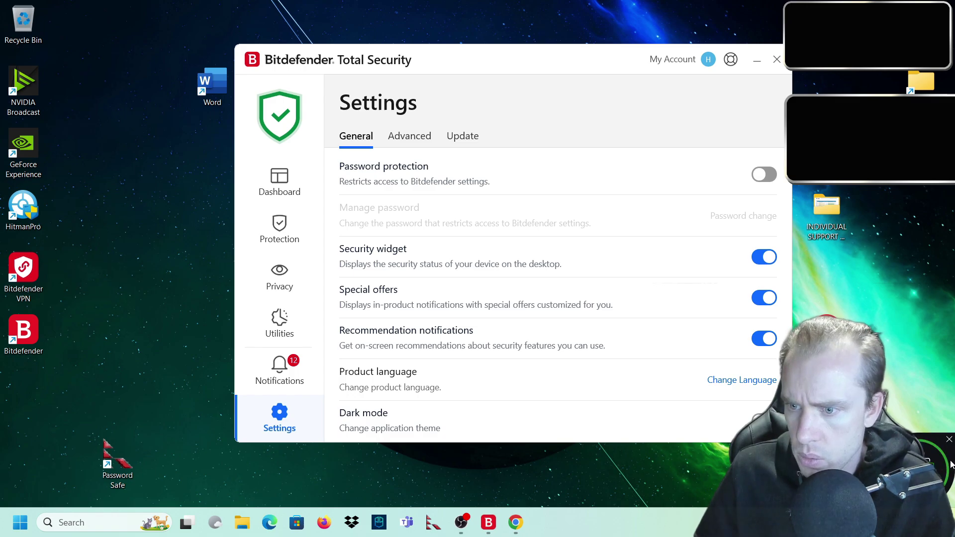
left_click_drag(951, 464, 120, 31)
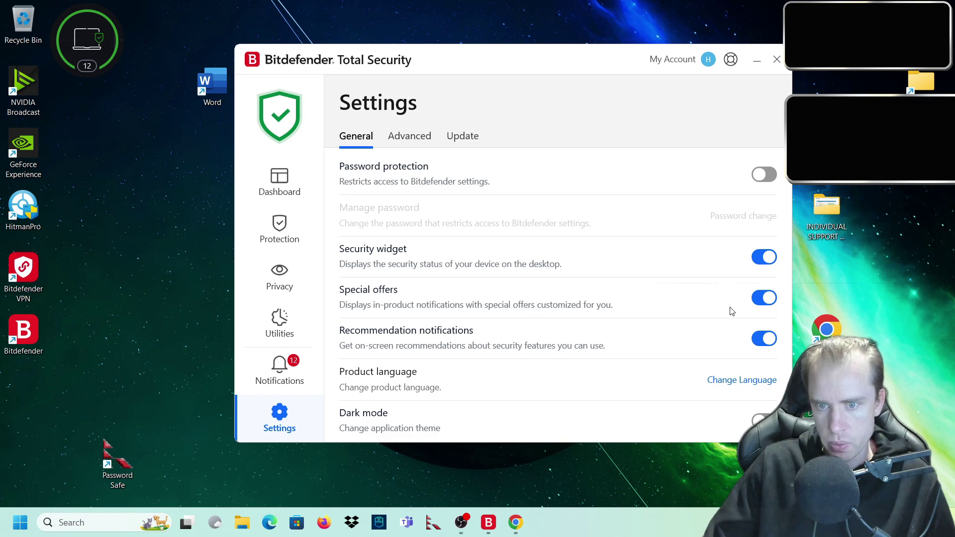
Step: Disable Special offers and enable Dark mode in the general settings
left_click(764, 297)
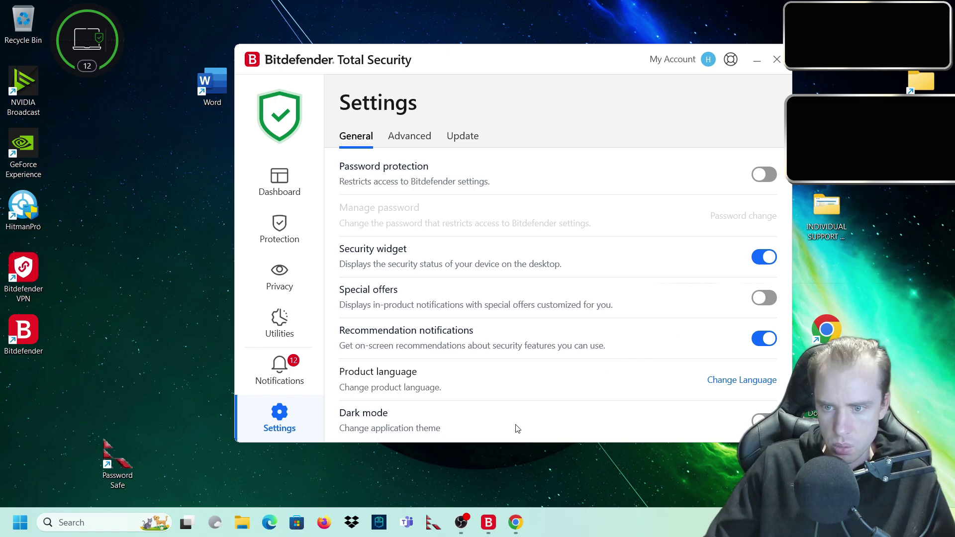
left_click(760, 420)
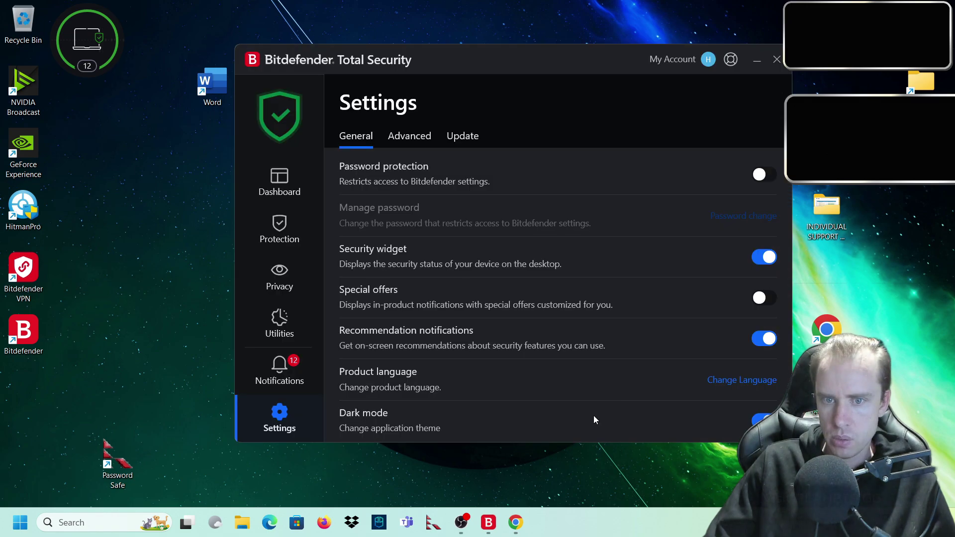
Step: Review the Advanced settings for proxy server and product reports and the Update settings, and return to the Dashboard
left_click(411, 139)
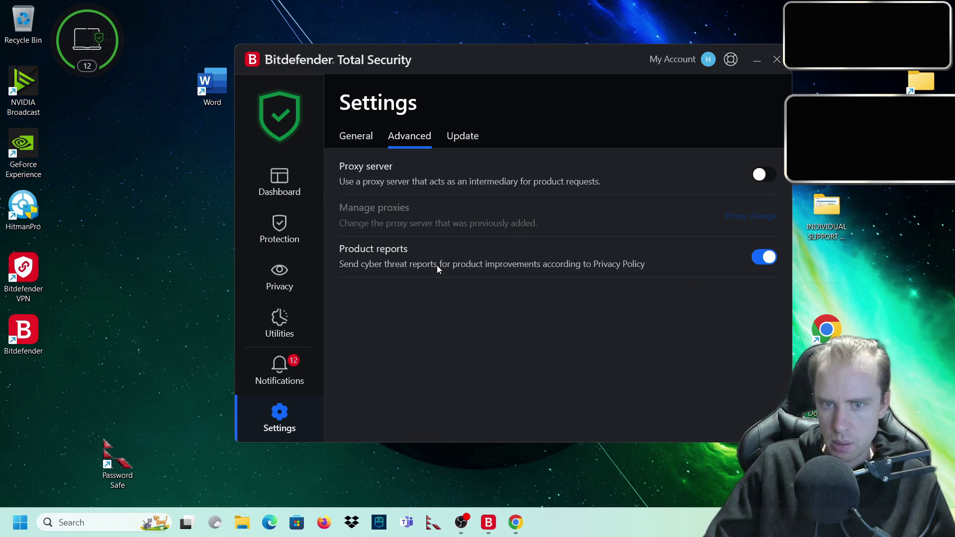
left_click(463, 136)
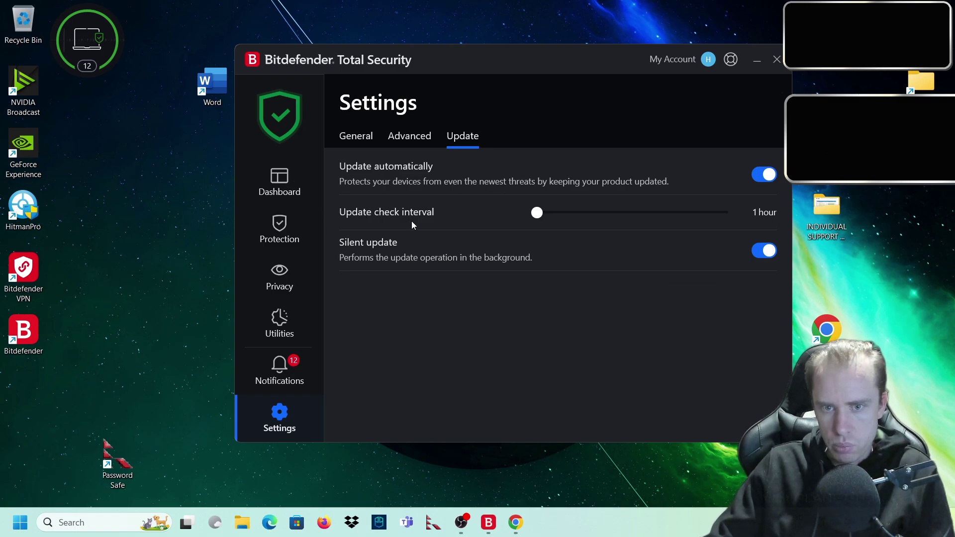
left_click(293, 183)
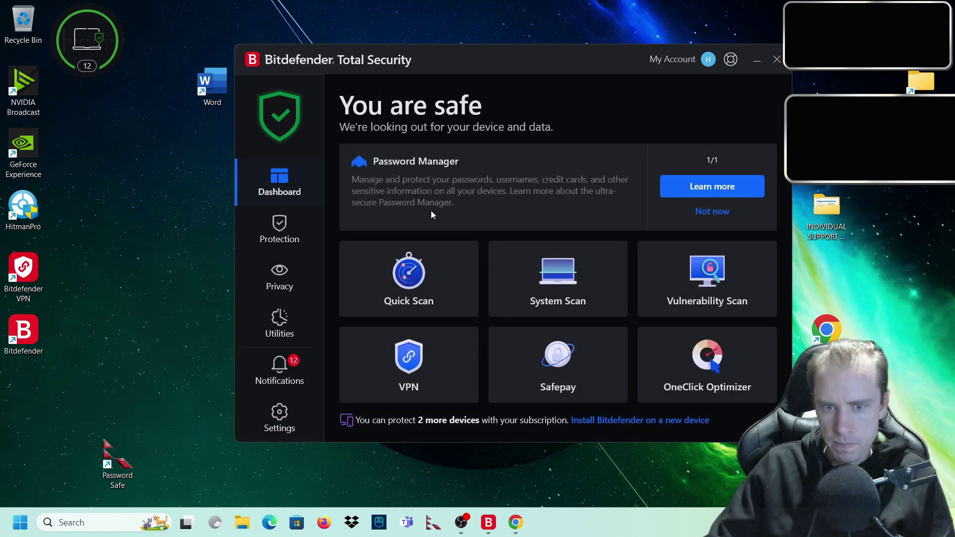
key("alt+Left")
left_click(403, 139)
left_click(475, 143)
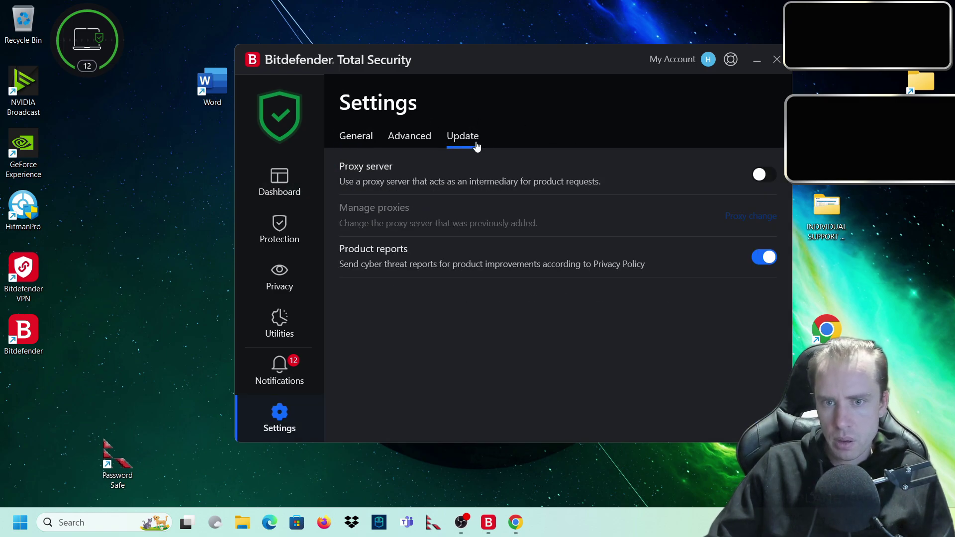
left_click(367, 143)
left_click(277, 189)
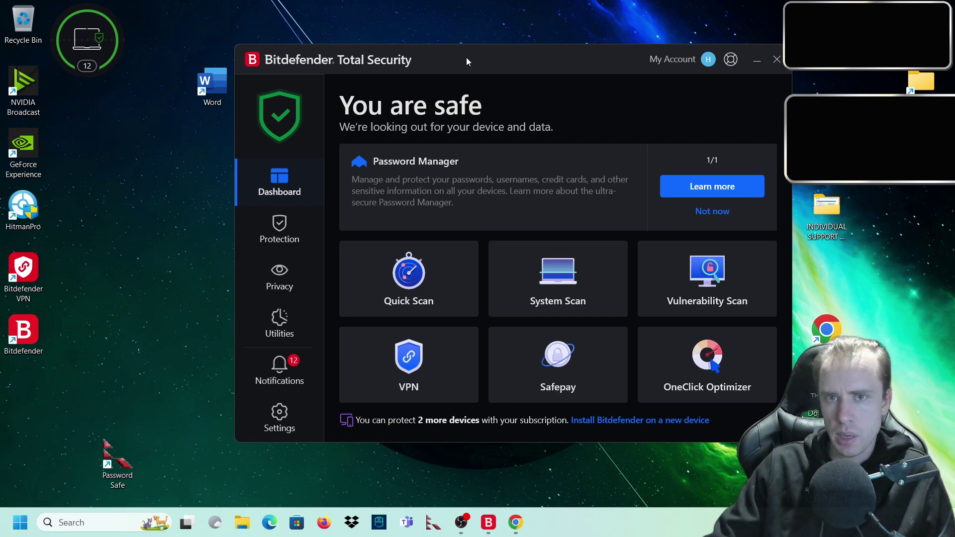
Step: Shift the Bitdefender window slightly and open the Privacy features overview
left_click_drag(466, 58, 476, 57)
left_click(294, 283)
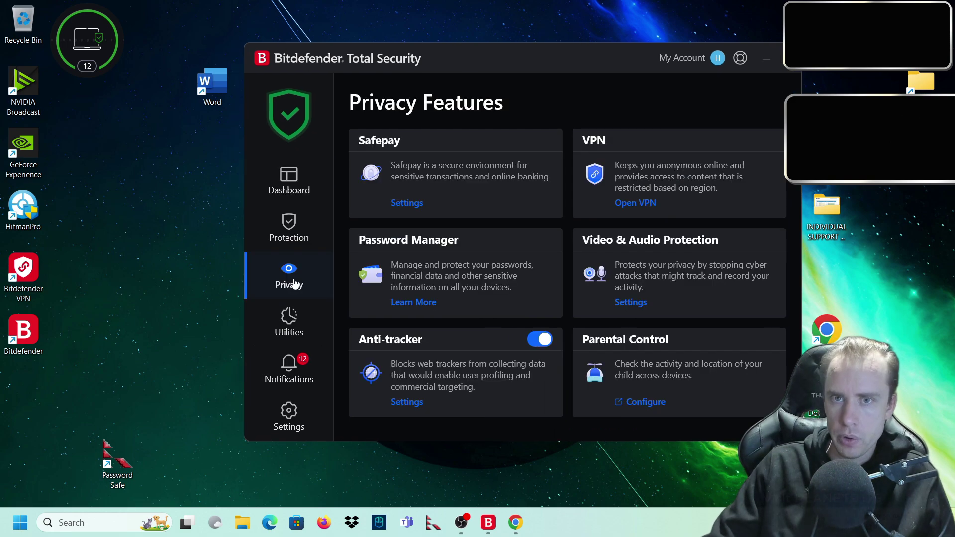